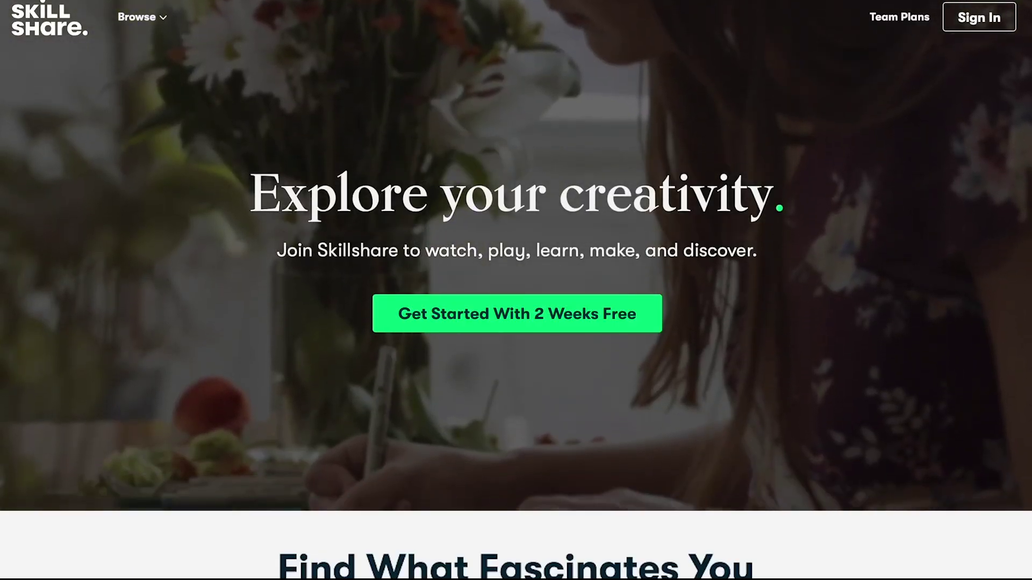
Step: On the Skillshare site, open the botanical illustration class on painting a garden with watercolor and gouache and review its description
scroll(516, 291, down, 6)
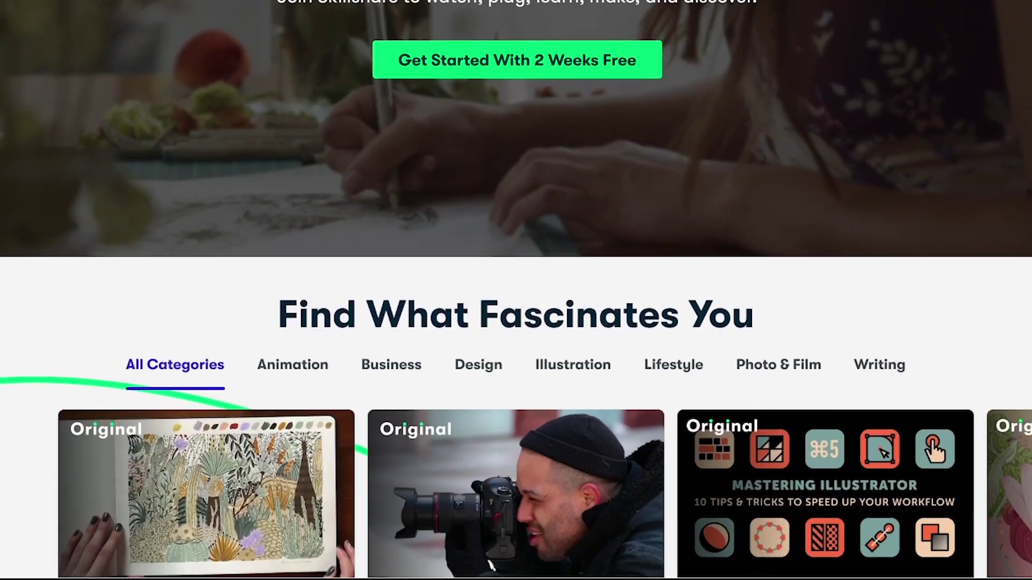
scroll(337, 402, down, 3)
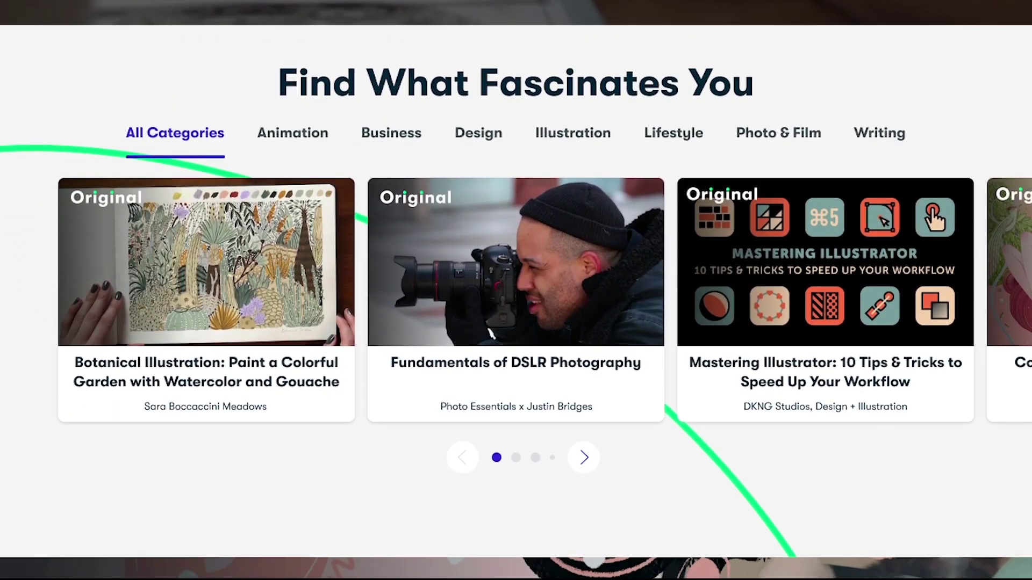
mouse_move(283, 335)
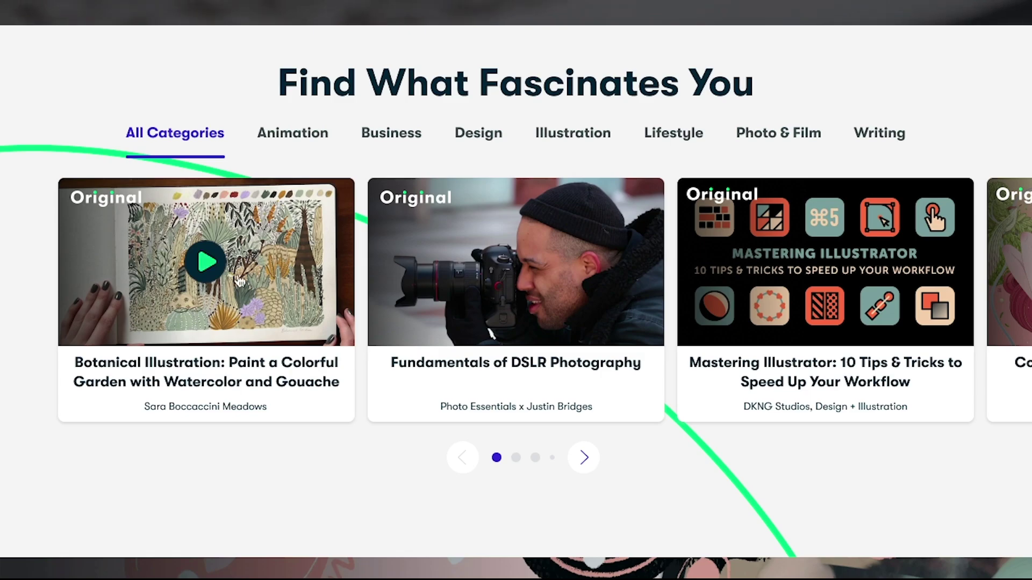
click(205, 262)
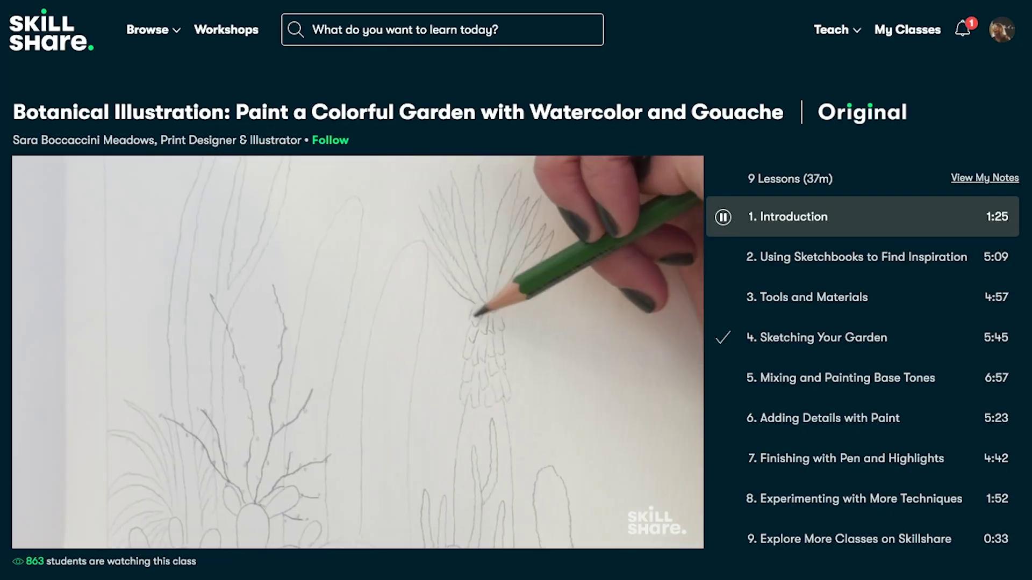
scroll(516, 290, down, 5)
scroll(516, 290, down, 3)
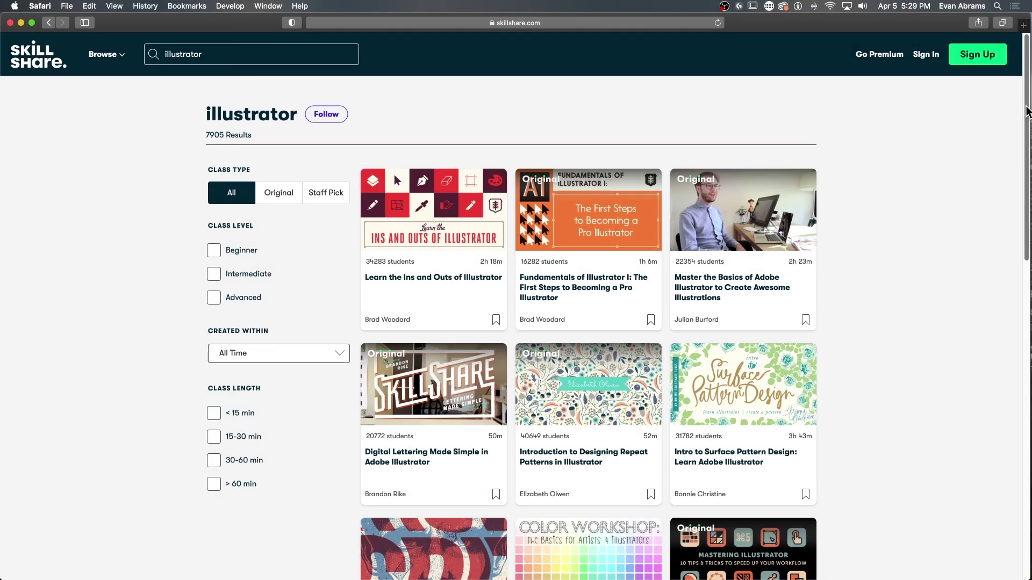
drag(1026, 111, 1028, 208)
click(720, 396)
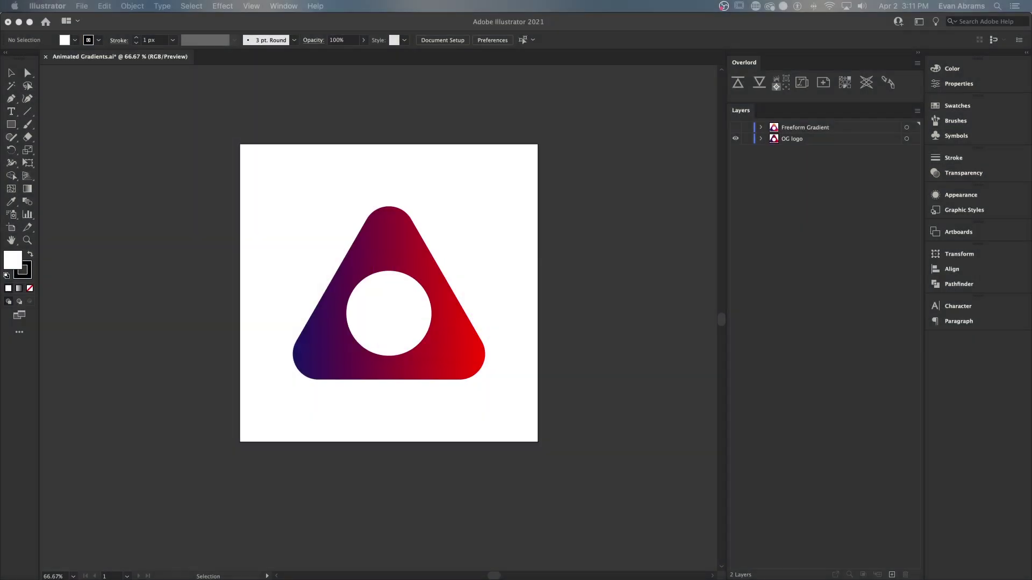
Step: Switch to Illustrator and select the triangular logo shape on the artboard
click(396, 22)
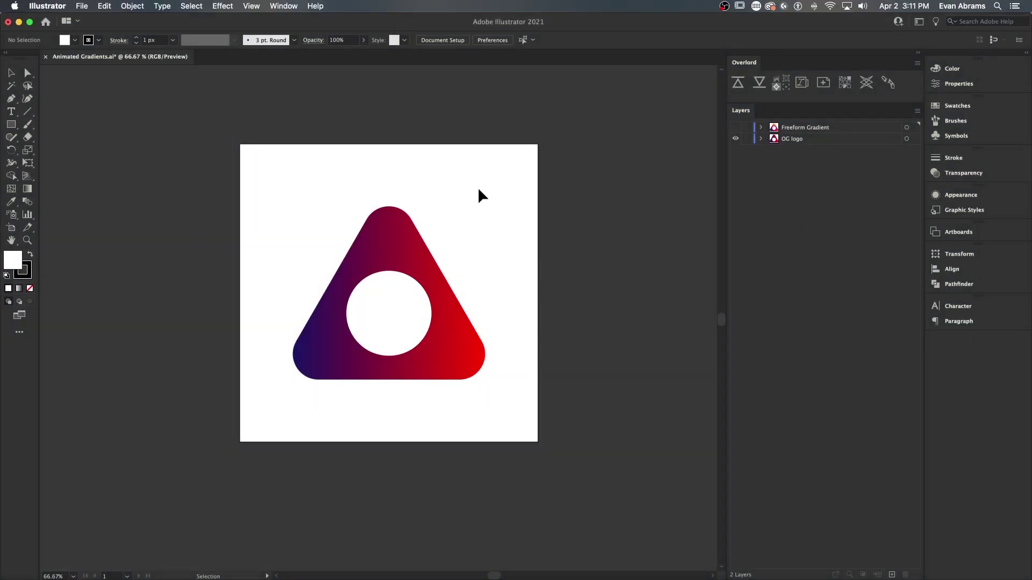
drag(482, 195, 361, 430)
click(376, 437)
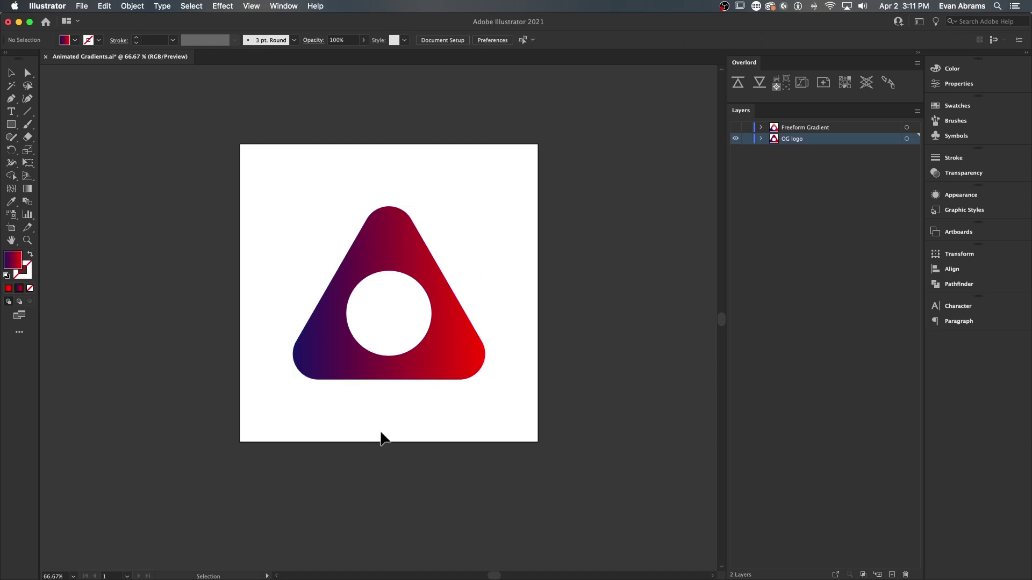
click(479, 364)
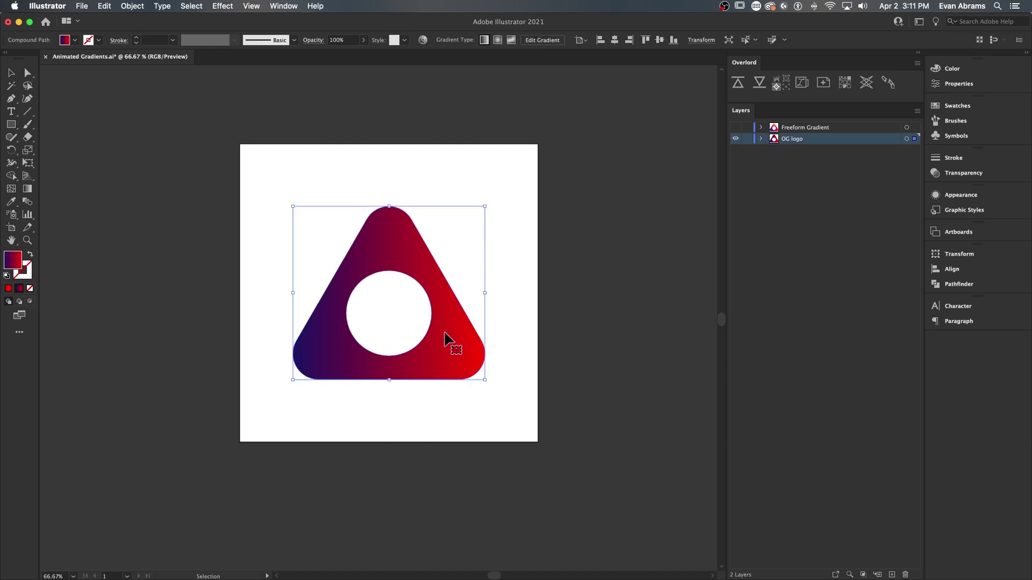
Step: Display the gradient settings for the selected logo with all of their options expanded
click(276, 7)
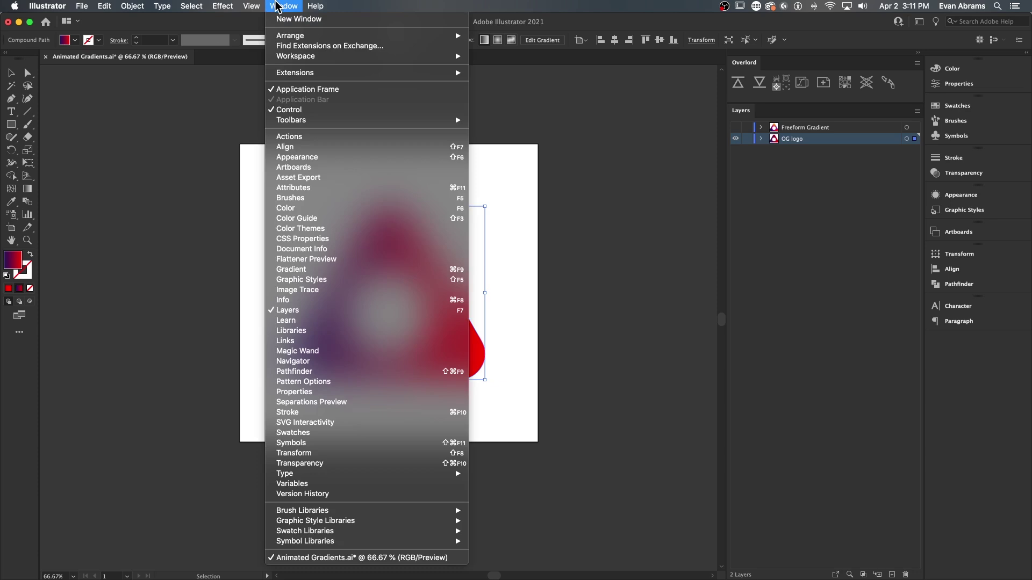
click(301, 269)
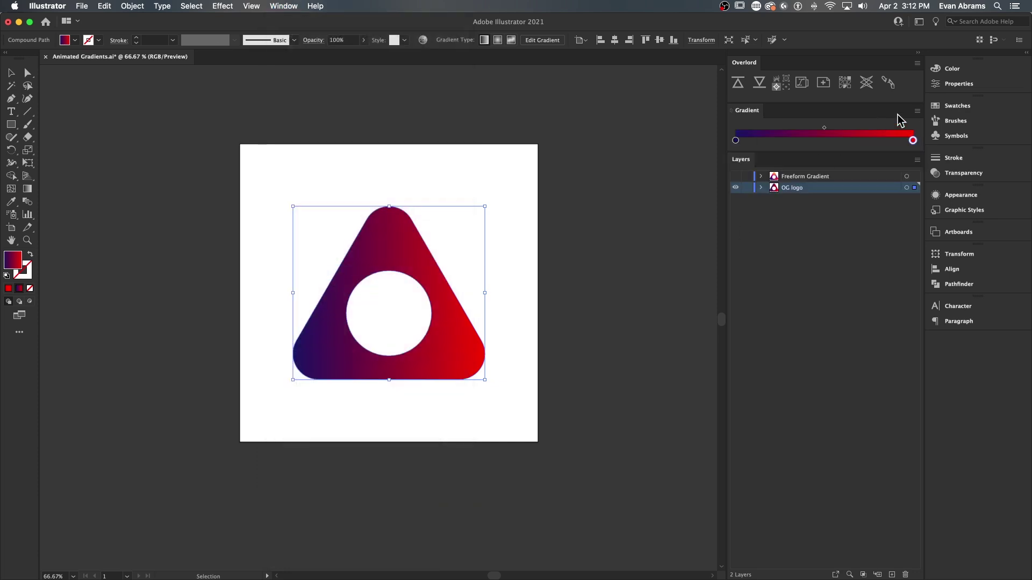
click(734, 112)
click(733, 111)
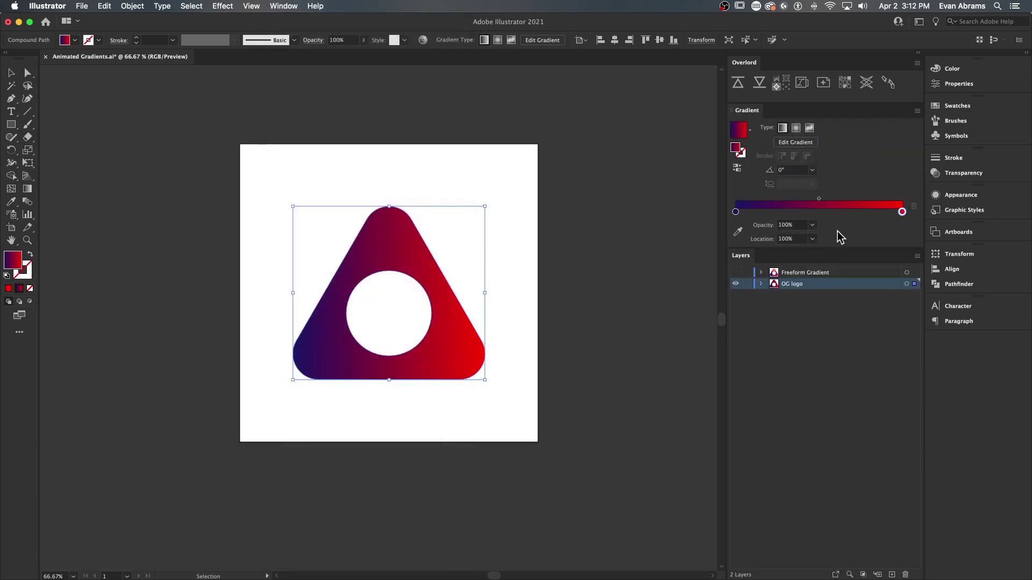
key(g)
key(v)
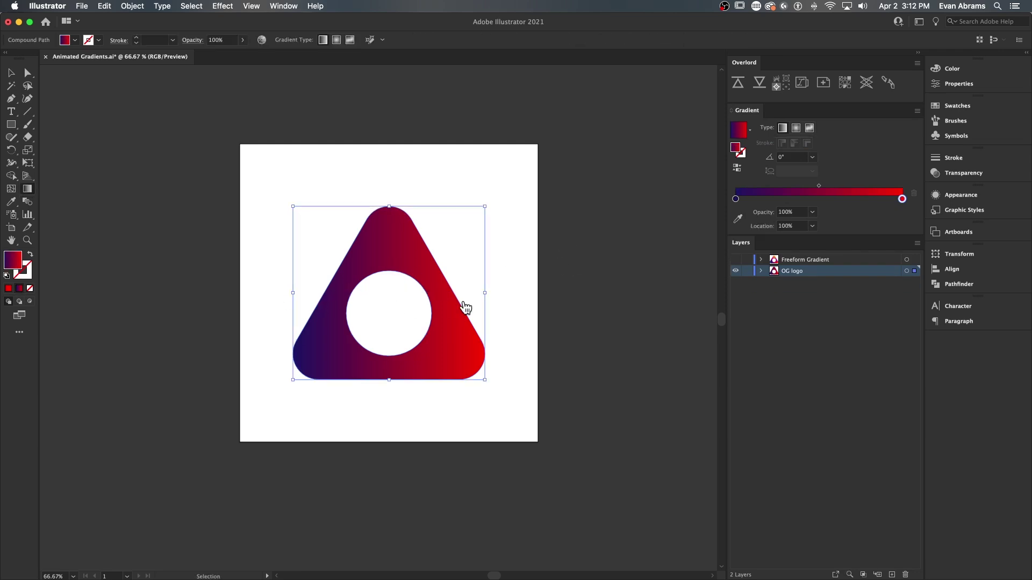
Step: Switch to After Effects and import only the OG logo layer of Animated Gradients.ai as footage
key(super+Tab)
click(136, 198)
double_click(136, 198)
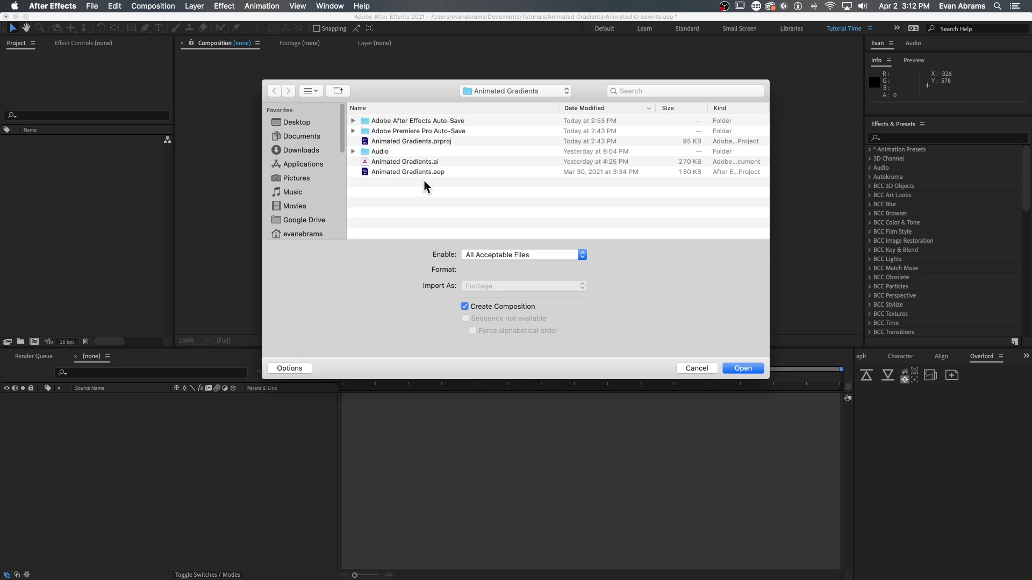
click(404, 162)
click(483, 286)
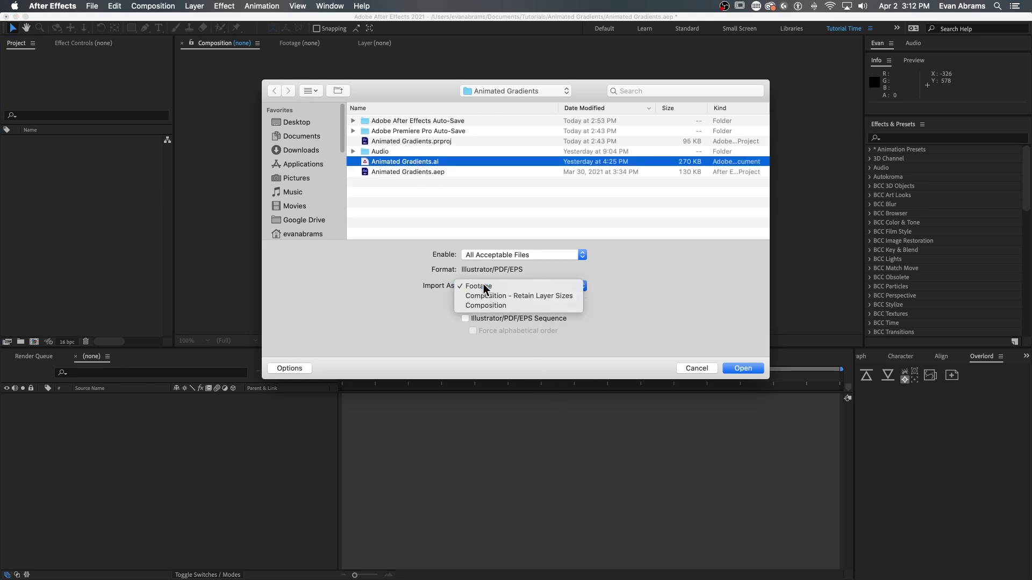
click(484, 286)
click(742, 368)
click(403, 275)
click(467, 275)
click(471, 299)
click(541, 322)
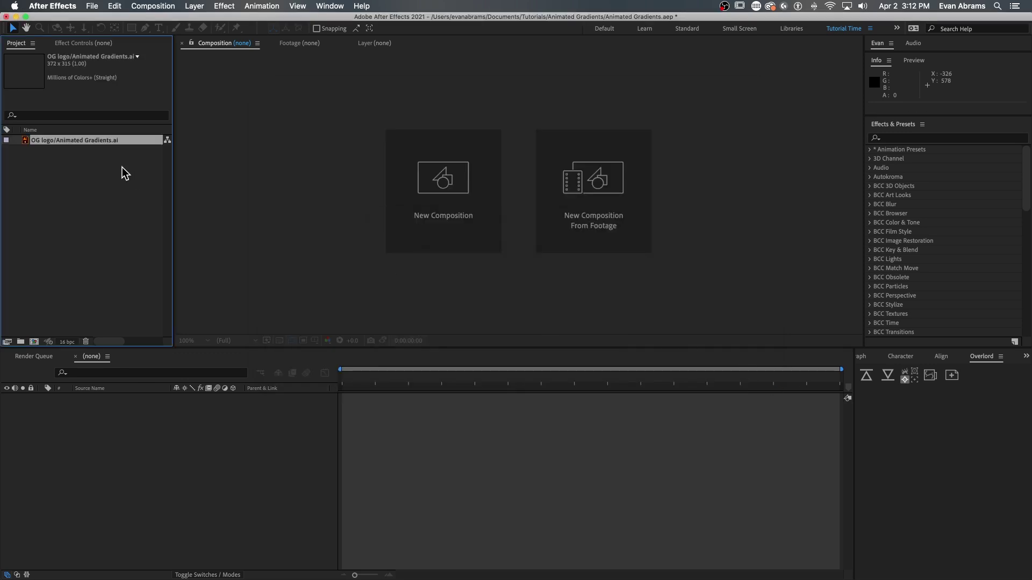
Step: Create a composition with the Square 30fps preset and add the imported OG logo artwork to it
click(122, 173)
click(34, 342)
click(401, 184)
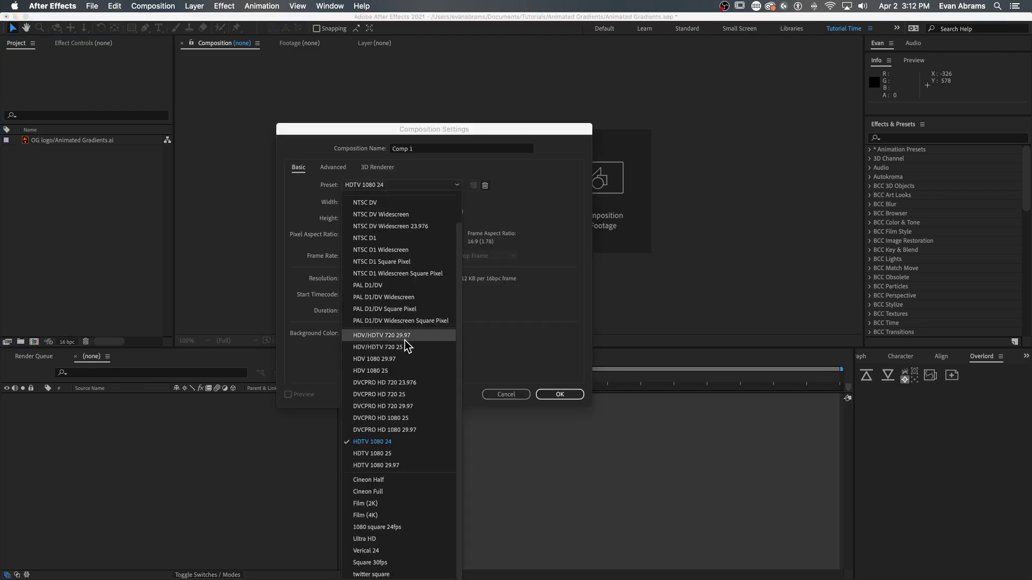
click(397, 562)
click(582, 393)
drag(60, 141, 68, 408)
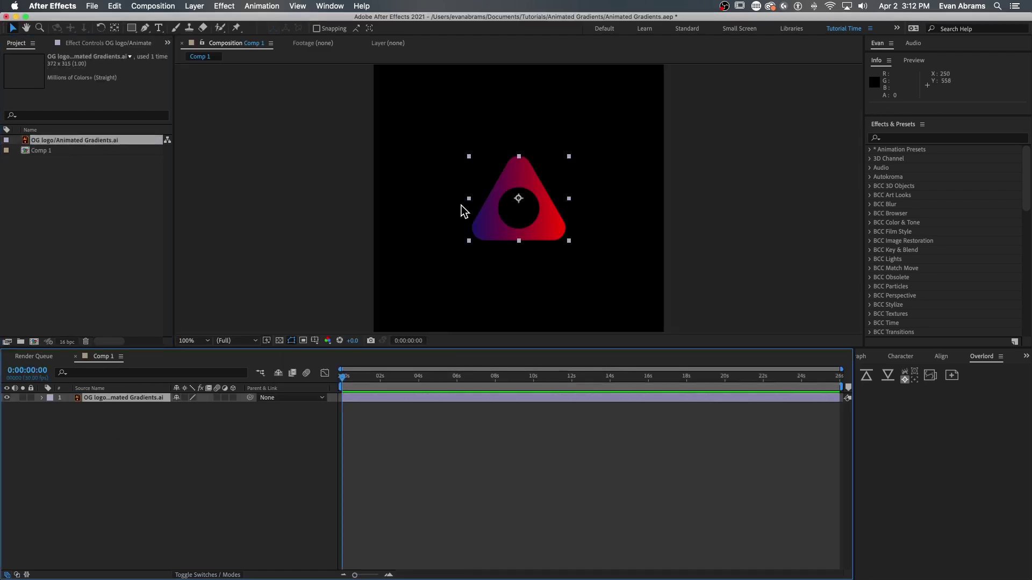
Step: Turn on the transparency grid behind the logo in the composition view
click(280, 340)
key(super+shift+a)
scroll(540, 208, up, 1)
drag(528, 208, 509, 222)
click(549, 225)
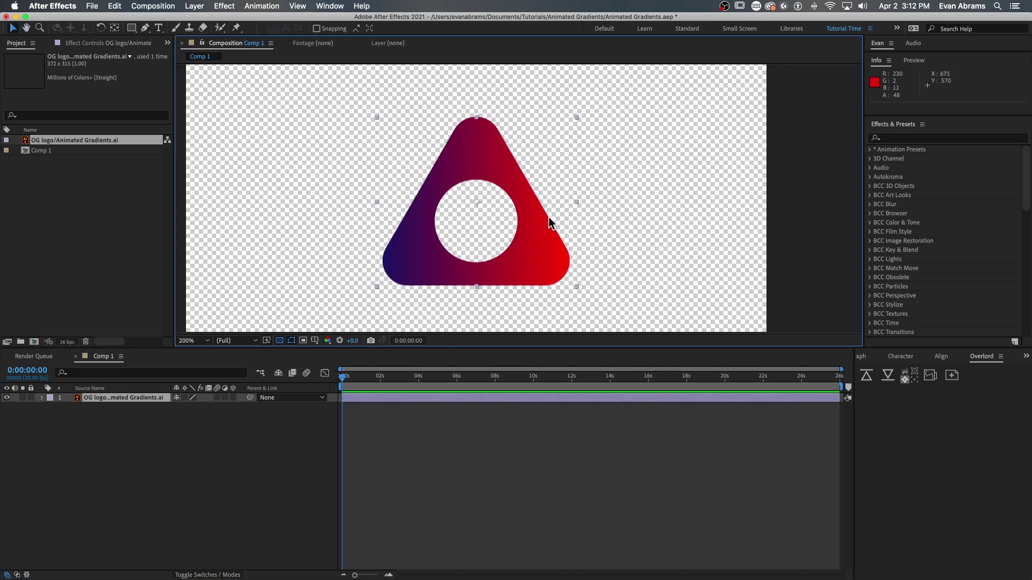
Step: Create shapes from the OG logo vector layer and expand the Fill 1 properties inside Group 1
right_click(379, 401)
mouse_move(486, 499)
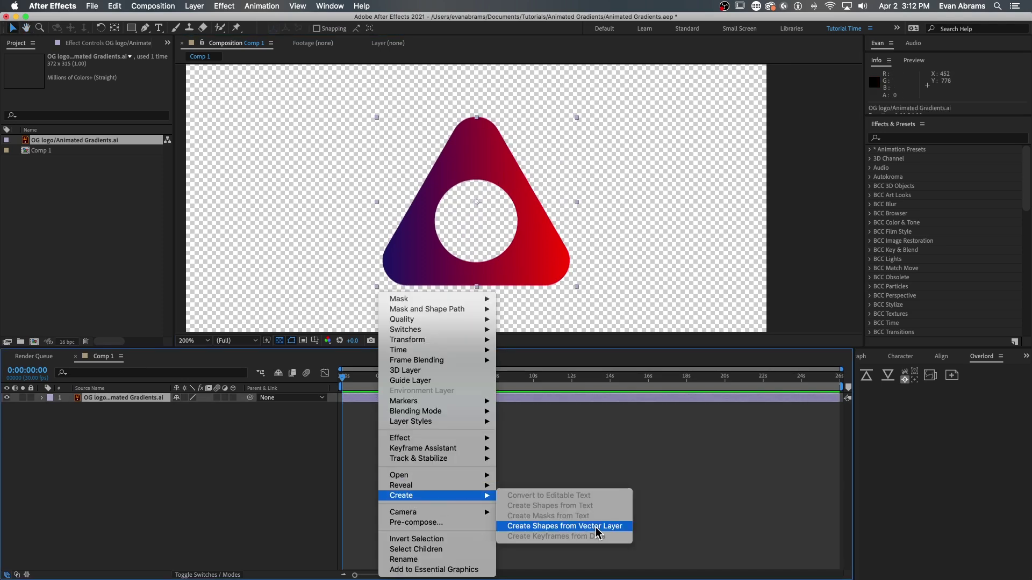
click(564, 526)
click(41, 398)
click(52, 407)
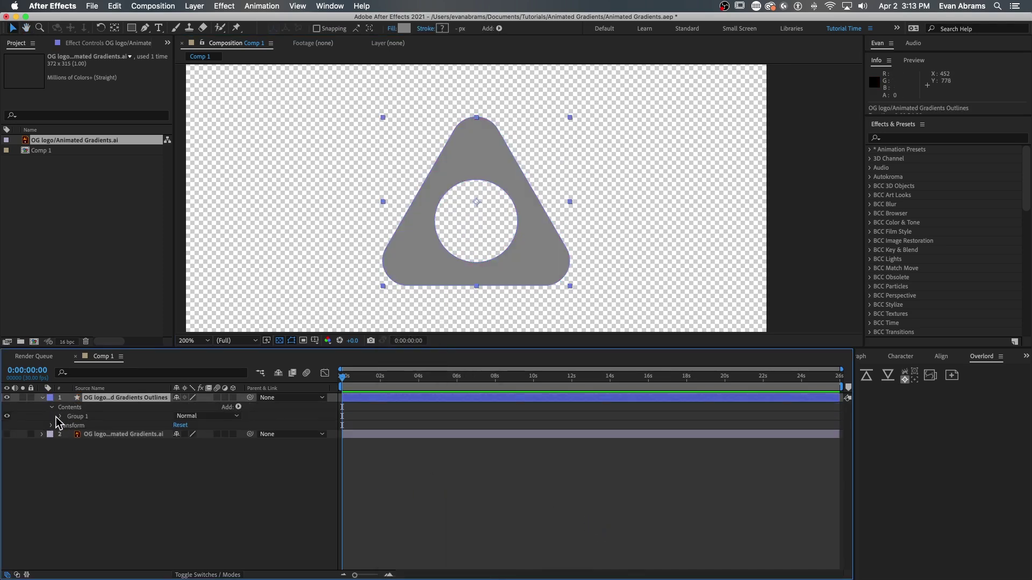
click(60, 416)
click(70, 453)
click(69, 453)
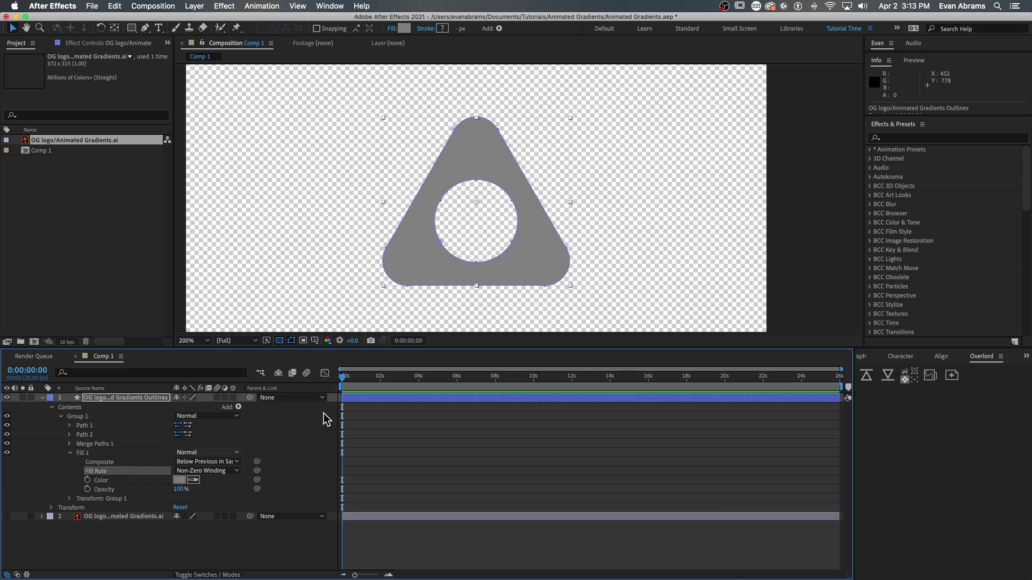
Step: Undo the conversion to shapes and select the original vector artwork layer
key(super+z)
click(404, 422)
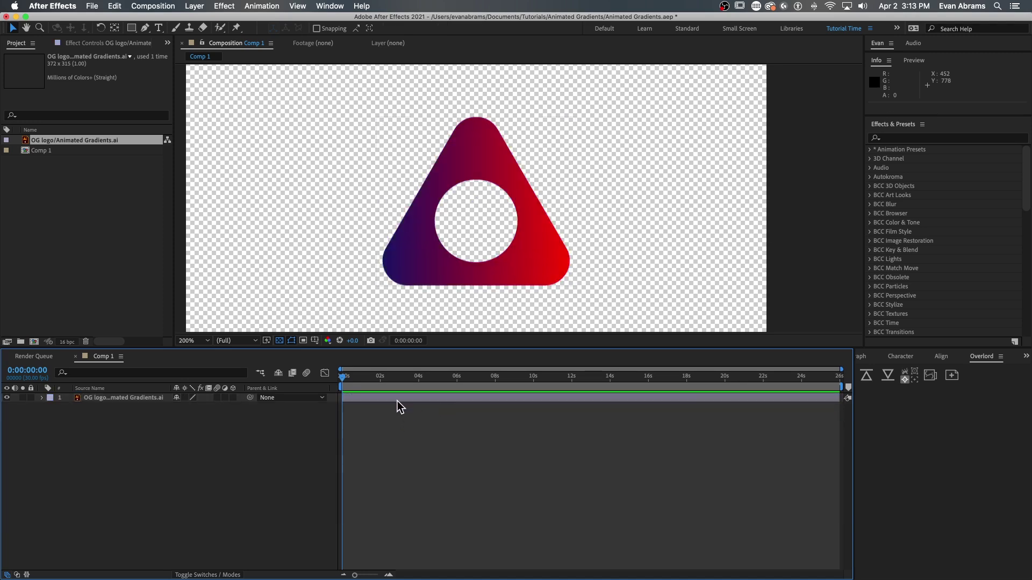
click(397, 400)
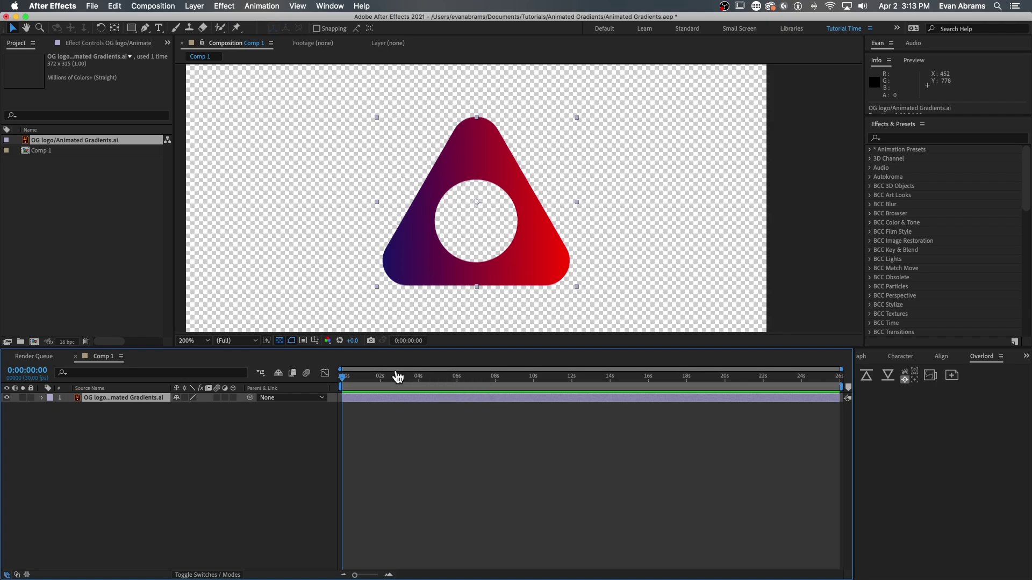
Step: Push the selected logo from Illustrator to After Effects with Overlord and expand Gradient Fill 1 of the OG logo shape layer
key(super+Tab)
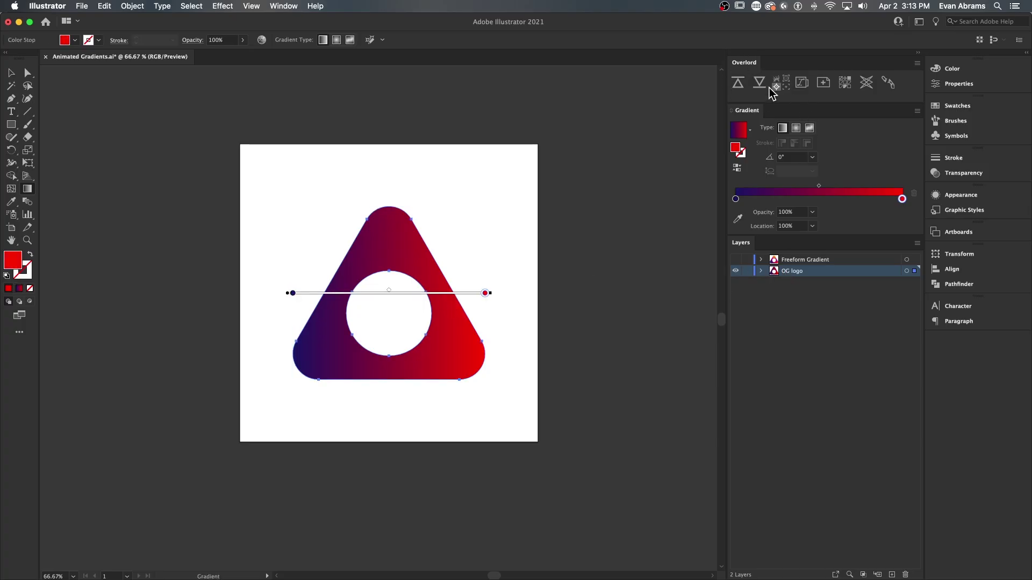
click(734, 82)
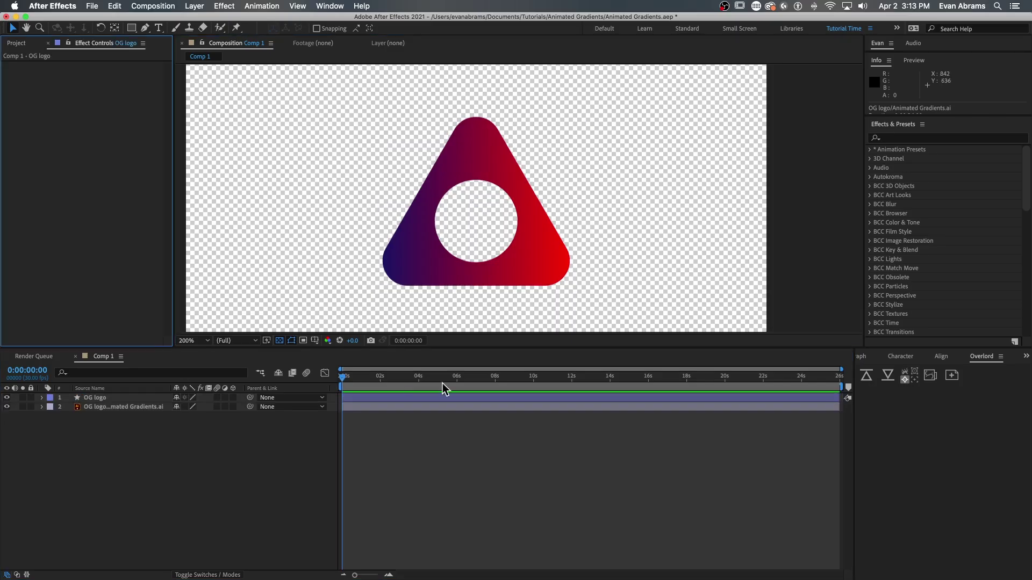
click(120, 398)
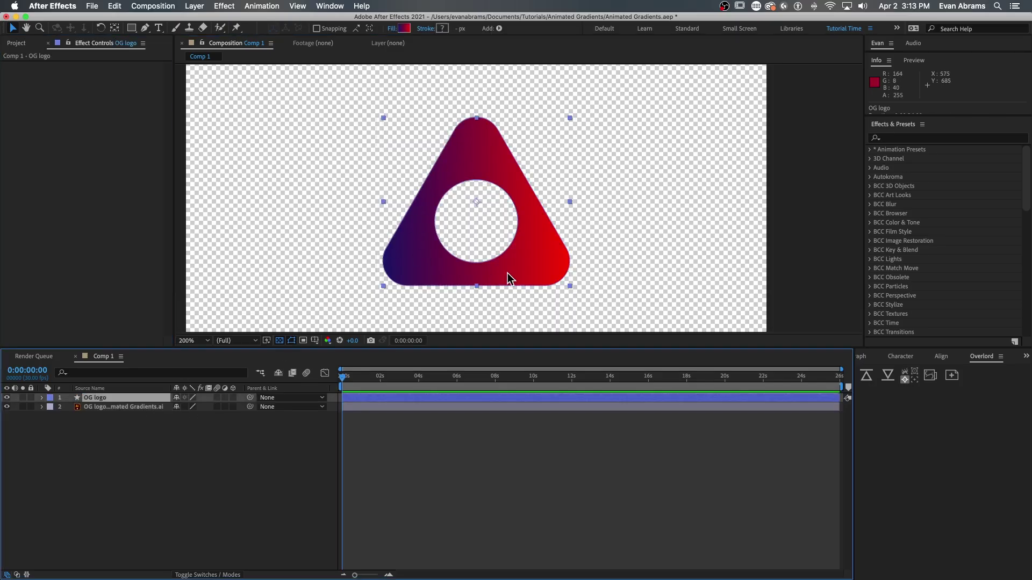
click(42, 399)
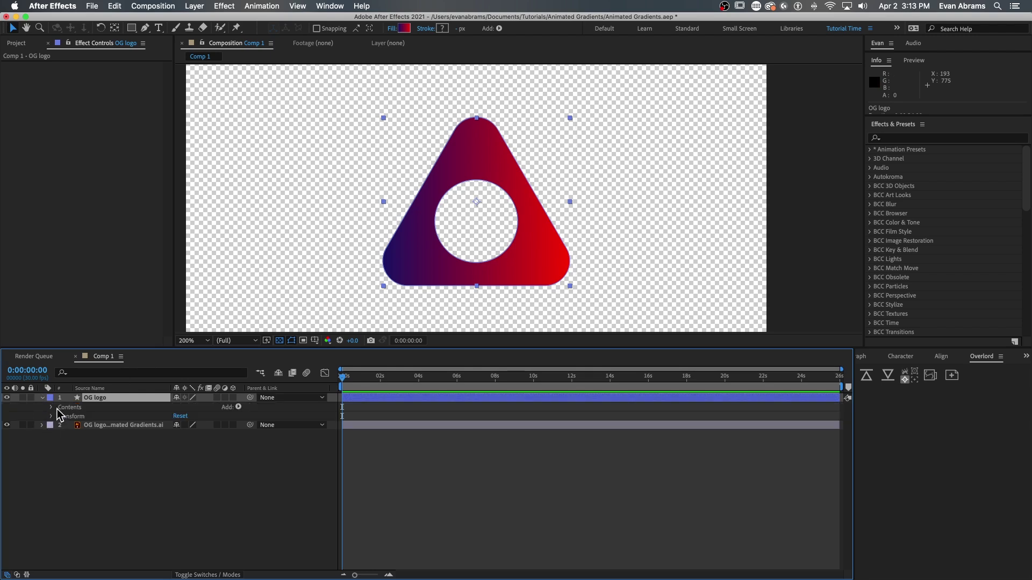
click(53, 408)
click(61, 417)
click(89, 444)
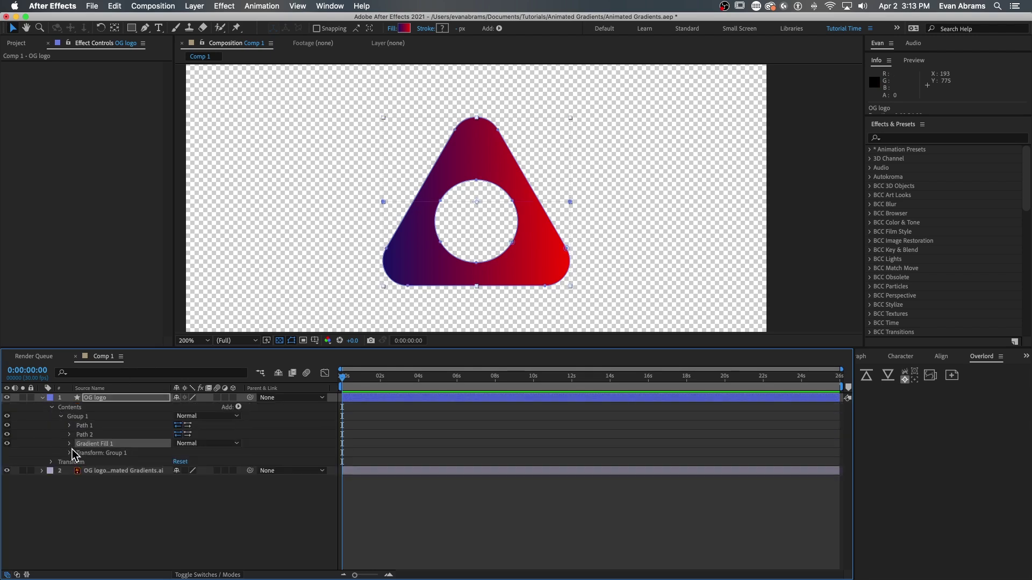
click(70, 444)
Step: Try moving the gradient's end point and start point inward on the logo, undoing each change
drag(572, 204, 525, 202)
key(super+z)
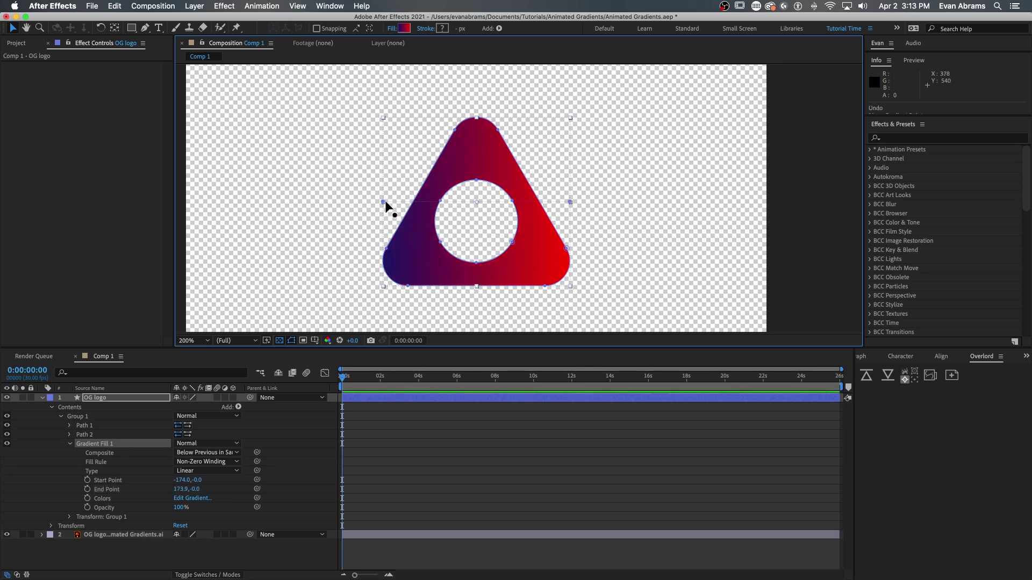
drag(384, 202, 424, 193)
key(super+z)
Step: Examine the gradient fill's color stops in the Gradient Editor, leaving the colors as they are
click(192, 498)
drag(207, 89, 326, 184)
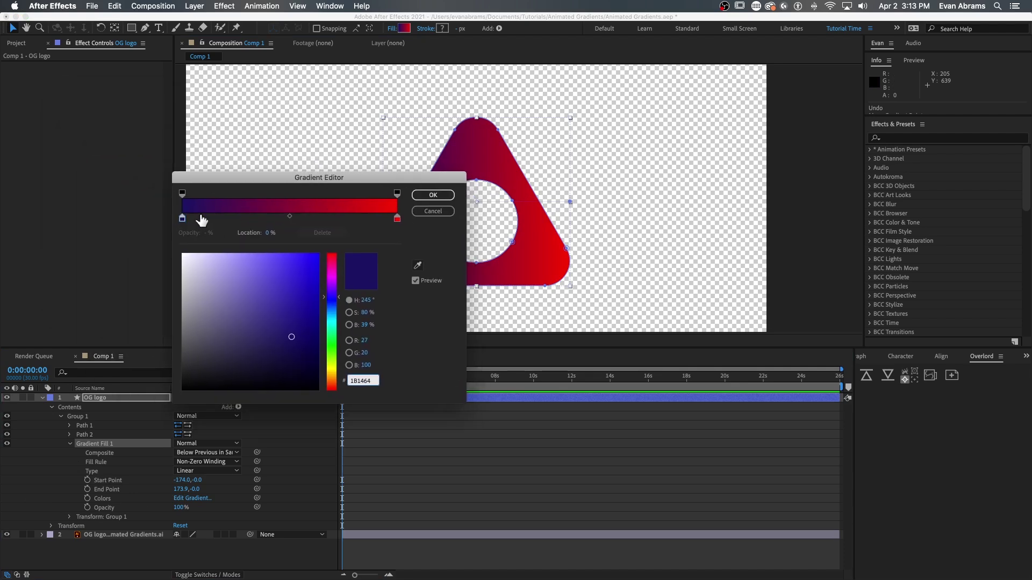
click(430, 196)
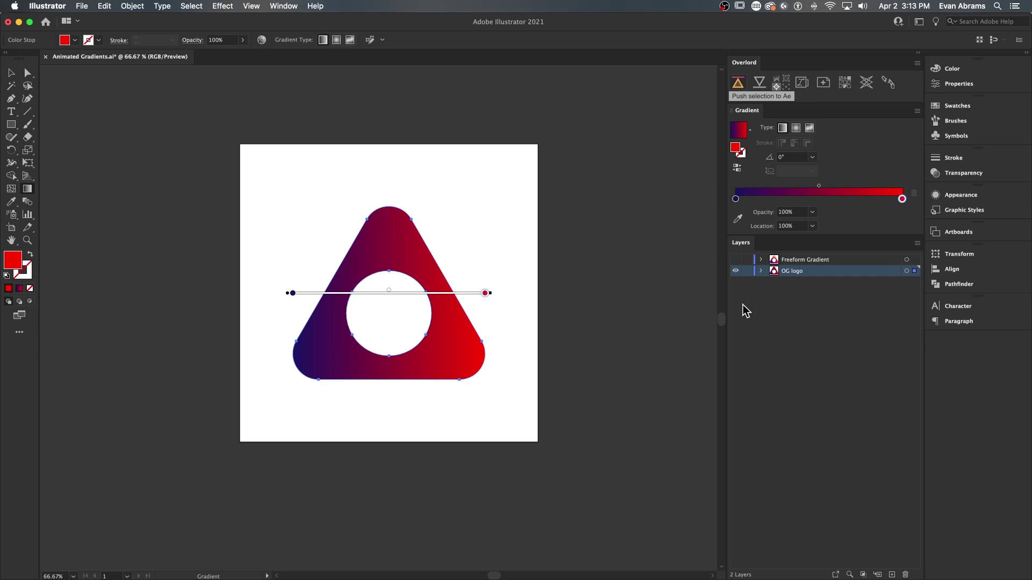
Step: In Illustrator, show the Freeform Gradient layer instead of OG logo and push its logo shape to After Effects with Overlord
click(735, 271)
click(735, 260)
click(424, 262)
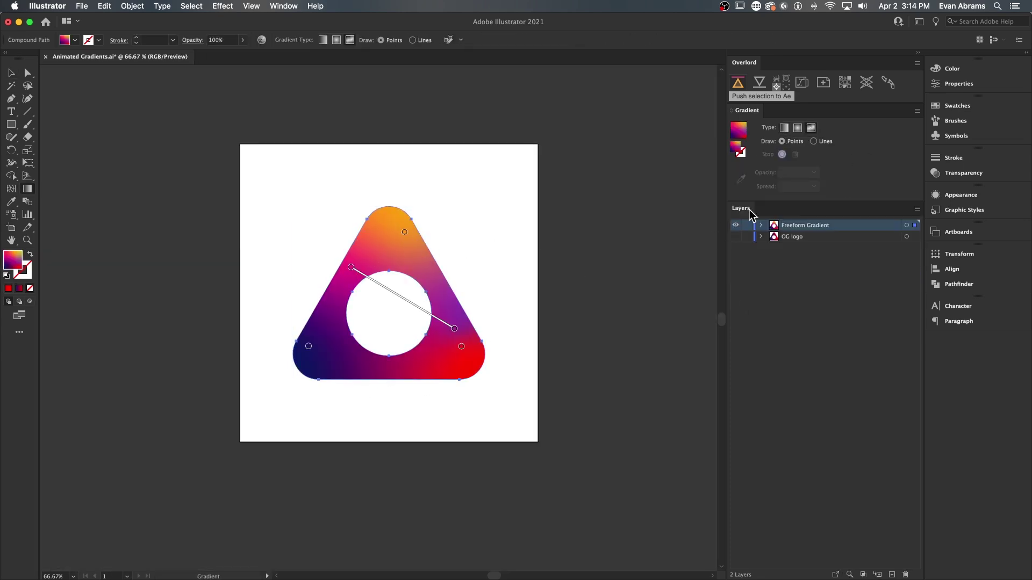
key(v)
click(737, 83)
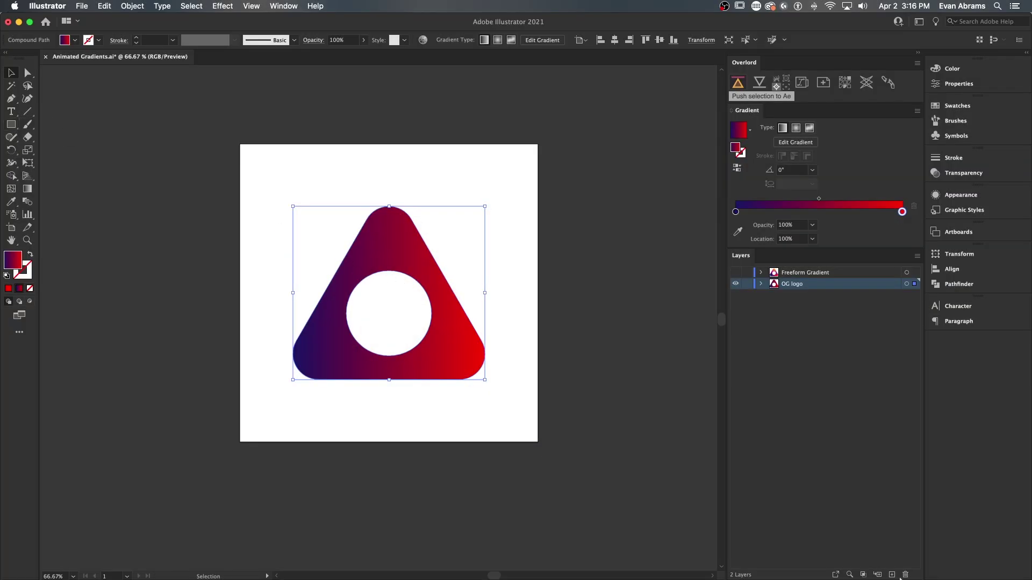
Step: Create a layer named Ribbon above OG logo and draw a gradient-filled rectangle on it spanning the logo's bounds
double_click(793, 284)
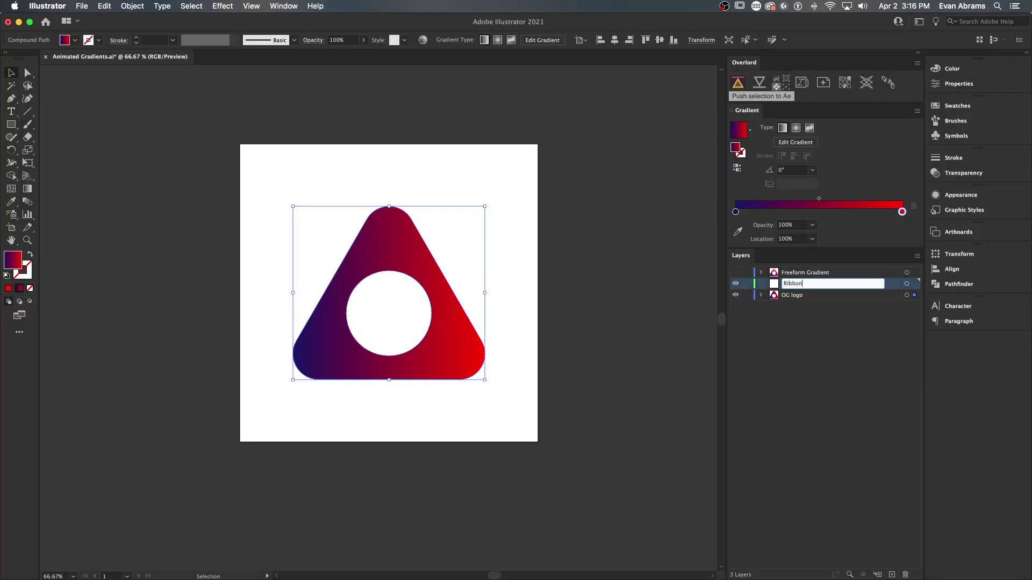
key(Return)
click(11, 125)
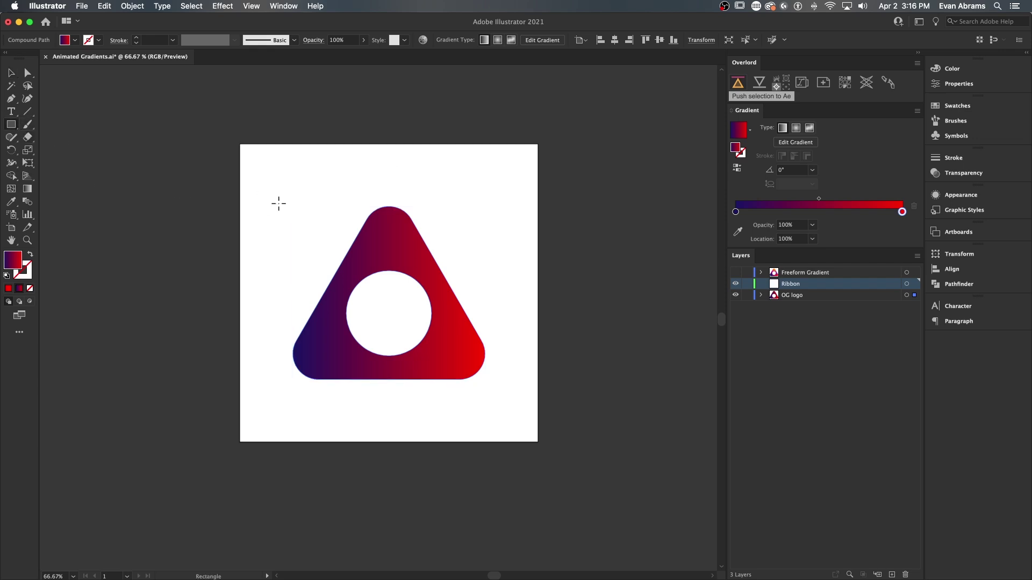
mouse_move(293, 206)
mouse_down()
mouse_move(359, 318)
mouse_move(485, 380)
mouse_up()
key(v)
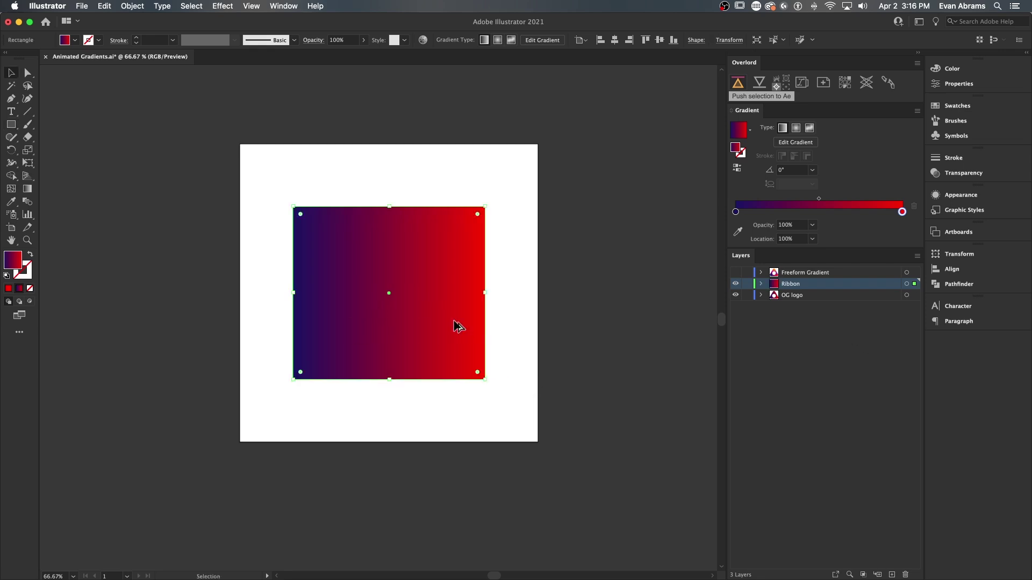
Step: Duplicate the rectangle into a strip of three abutting sections, with the middle one mirrored so the gradient runs seamlessly
drag(458, 327, 265, 326)
drag(297, 253, 244, 386)
drag(419, 322, 30, 316)
click(146, 323)
scroll(219, 335, down, 2)
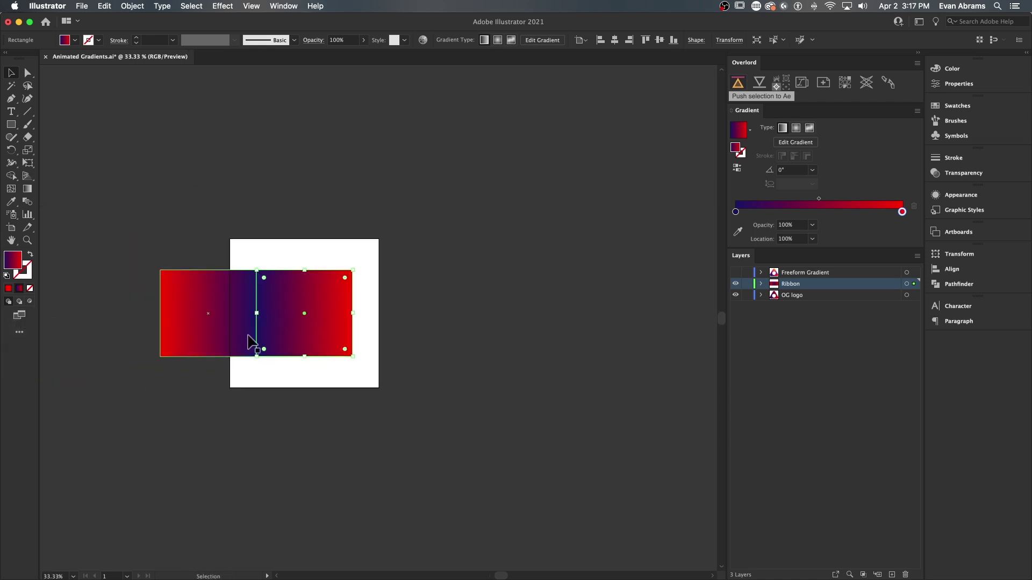
scroll(246, 339, up, 1)
drag(285, 347, 502, 346)
drag(593, 326, 308, 329)
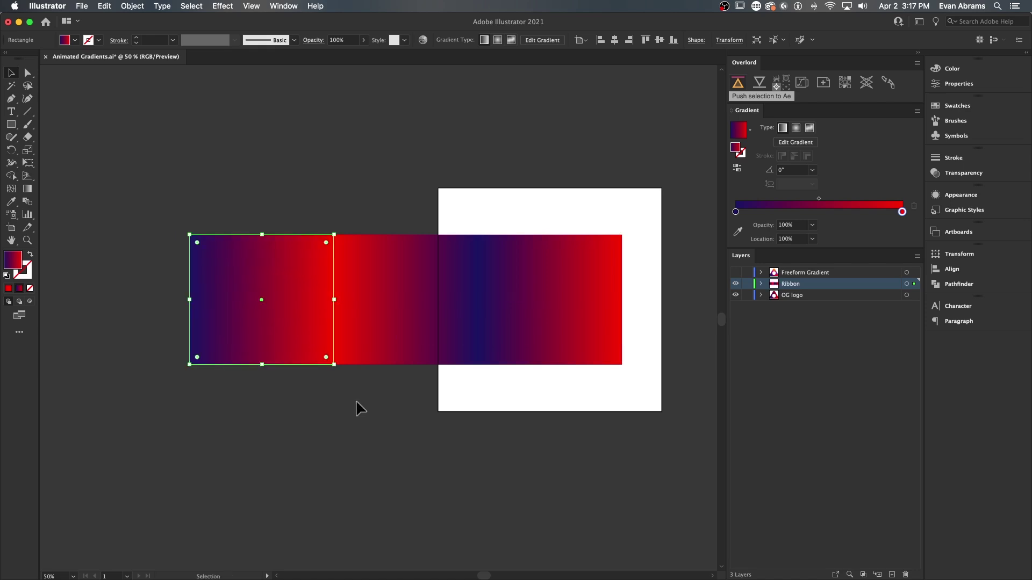
click(357, 406)
Step: Move the strip's first section together with its joined edge outward to lengthen the mirrored middle gradient section
drag(533, 385, 451, 360)
scroll(412, 344, up, 1)
scroll(452, 359, down, 1)
key(a)
drag(310, 200, 99, 393)
scroll(311, 359, down, 1)
drag(299, 355, 192, 355)
click(296, 405)
key(v)
scroll(376, 403, down, 2)
scroll(377, 403, left, 1)
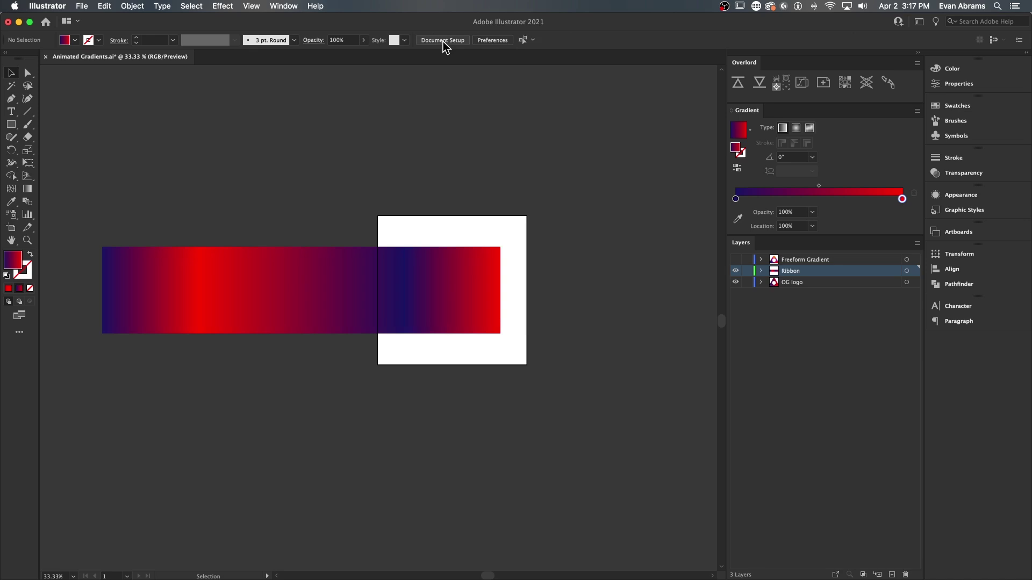
Step: Widen Artboard 1 evenly on both sides to about 2749 px so it covers the whole ribbon strip
click(442, 40)
click(607, 211)
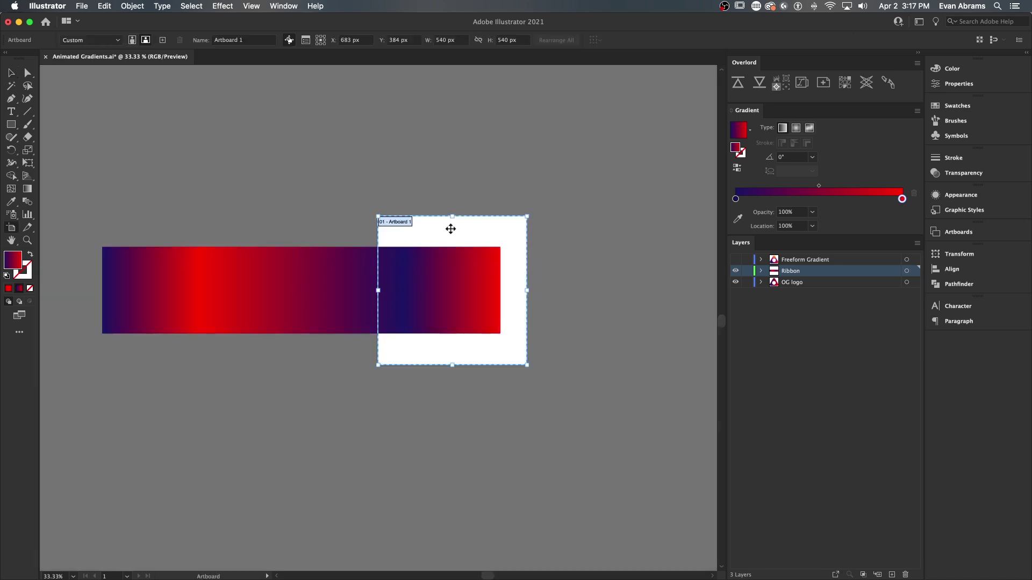
drag(381, 292, 74, 309)
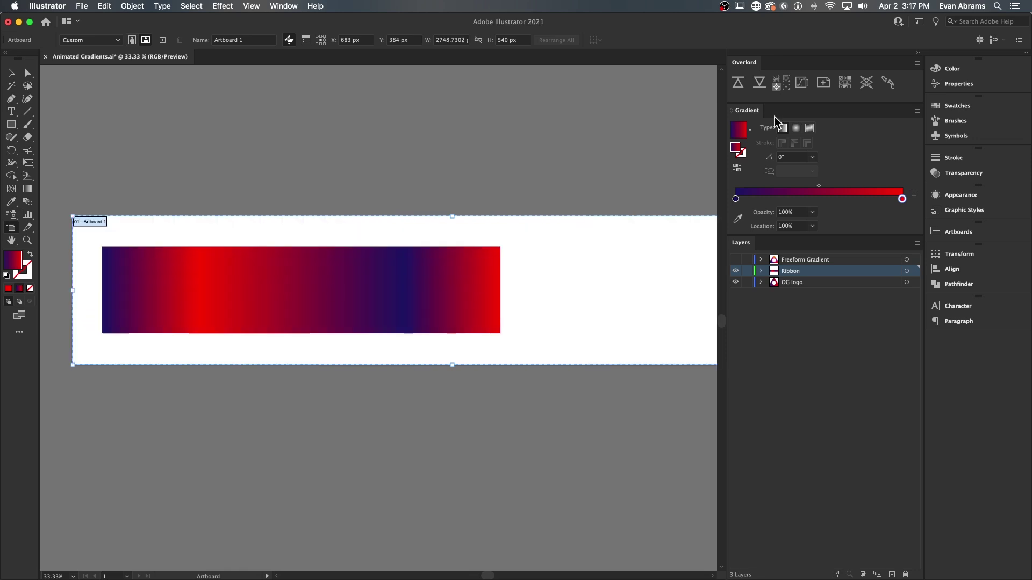
key(Return)
click(169, 425)
key(Escape)
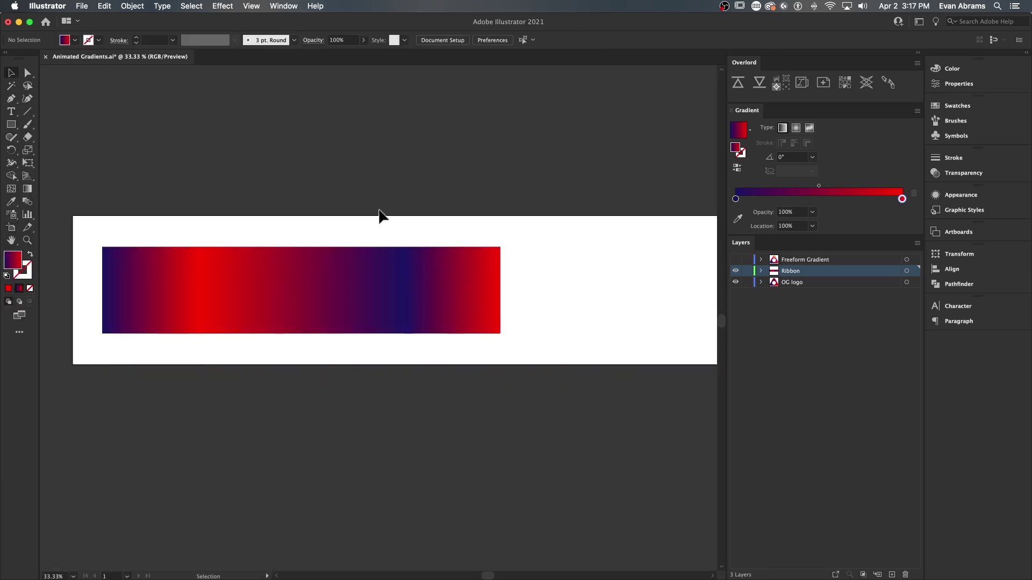
Step: Save the document, then import its Ribbon layer into After Effects as footage and place it above the logo layer in Comp 1
key(super+s)
key(super+Tab)
key(super+i)
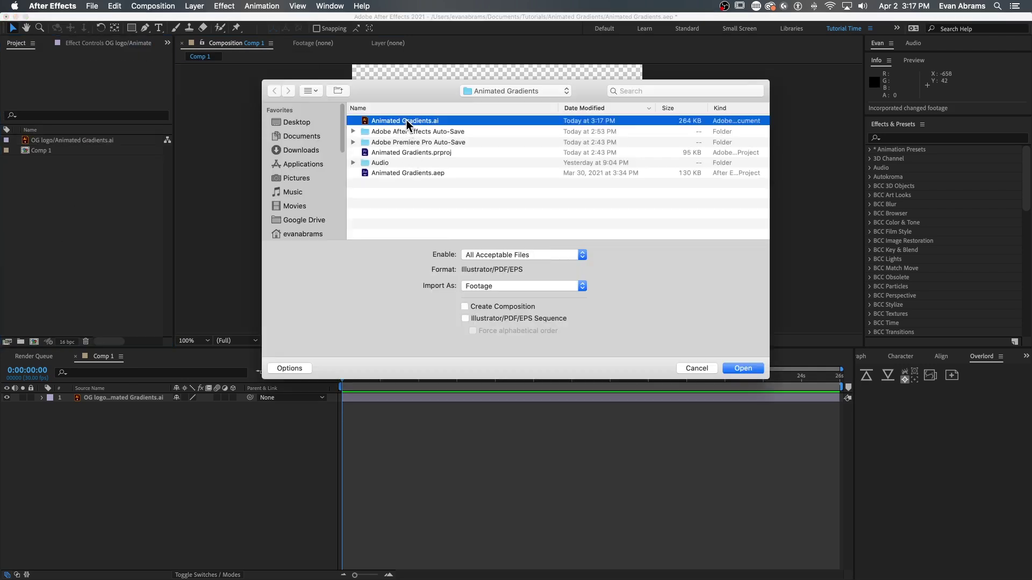
double_click(405, 117)
click(484, 276)
click(488, 299)
click(544, 322)
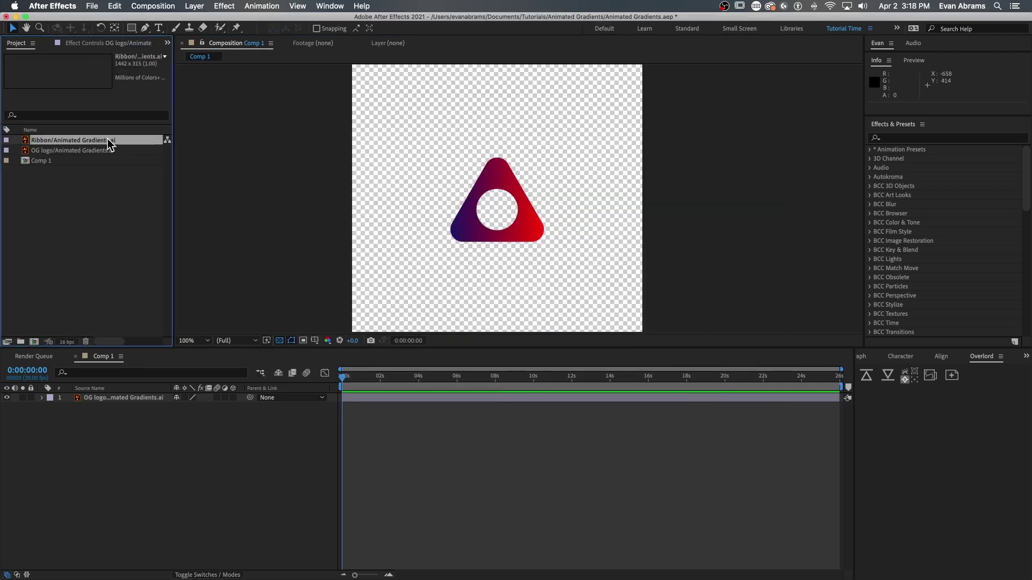
drag(108, 140, 134, 392)
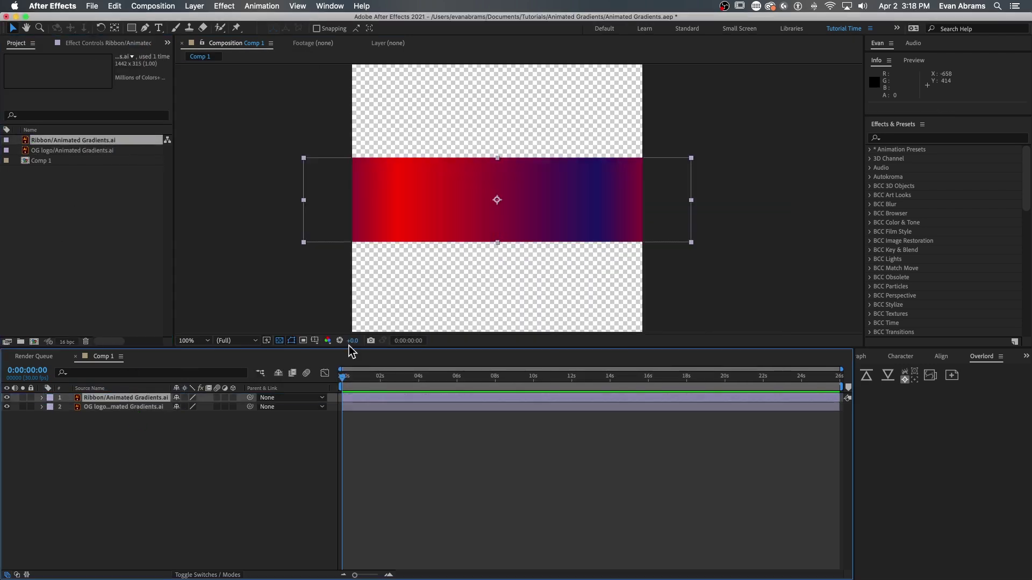
Step: Slide the ribbon until its last blue-to-red section covers the logo, and rename the two layers Ribbon and Original Shape
drag(666, 203, 522, 202)
key(Return)
text(Ribbon)
key(Return)
click(117, 408)
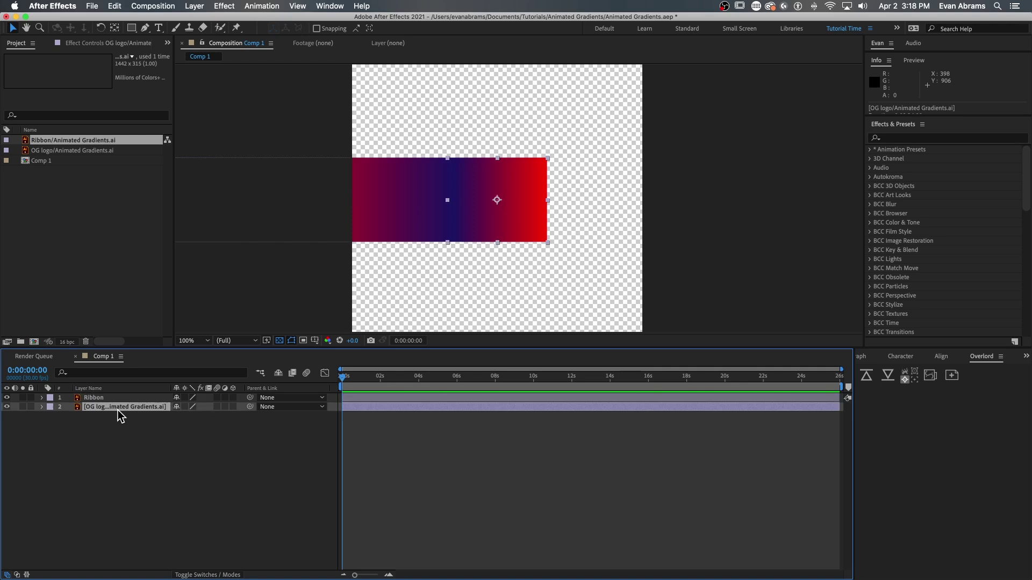
key(Return)
text(Original Shape)
key(Return)
Step: Label the Ribbon layer green and the Original Shape layer yellow, with Original Shape stacked above Ribbon
click(49, 397)
click(90, 427)
click(49, 406)
click(91, 498)
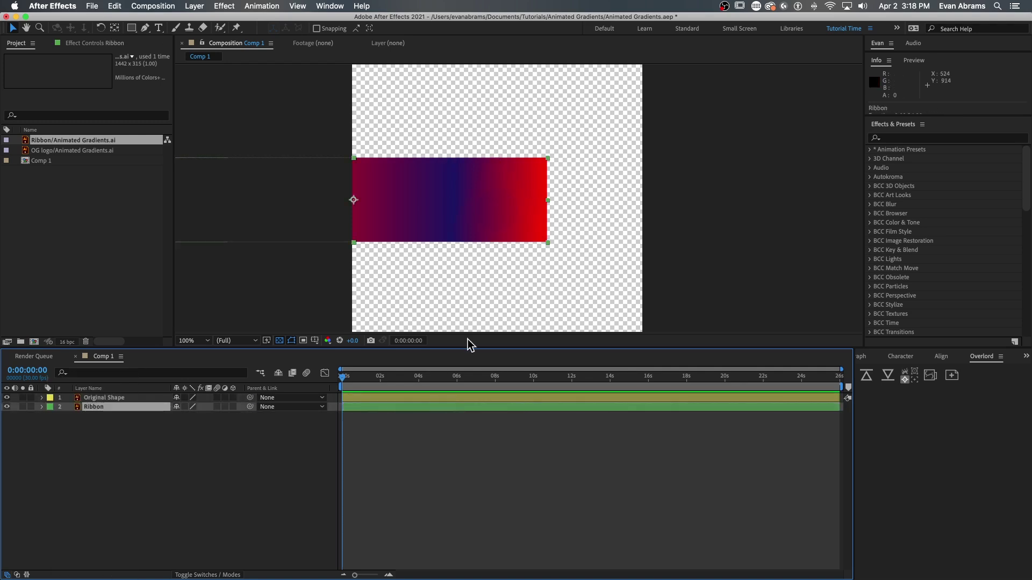
Step: Set the Ribbon layer's track matte to Alpha using Original Shape, and slide the ribbon until its first section fills the logo
click(226, 575)
click(237, 407)
click(253, 422)
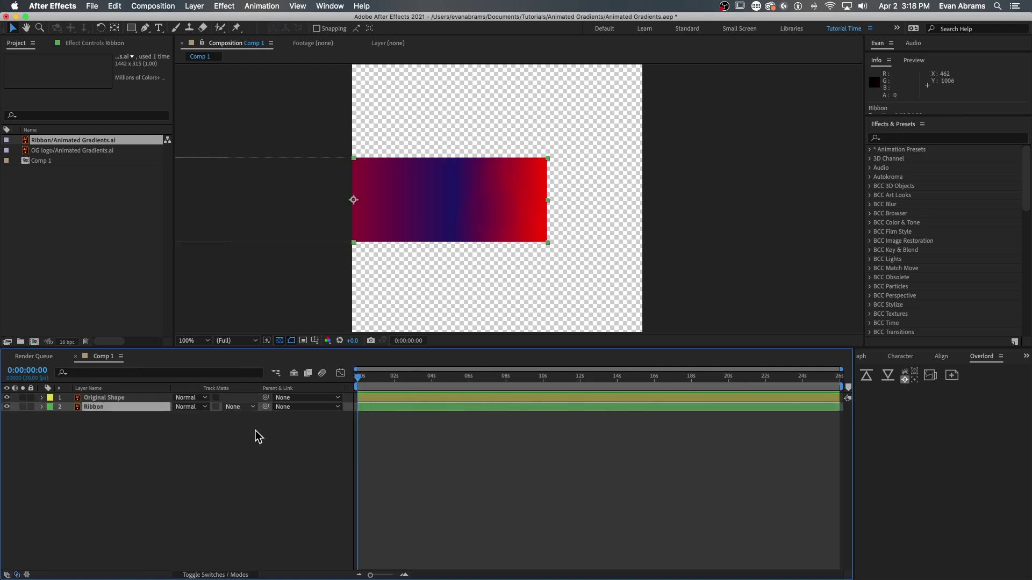
drag(278, 226, 565, 231)
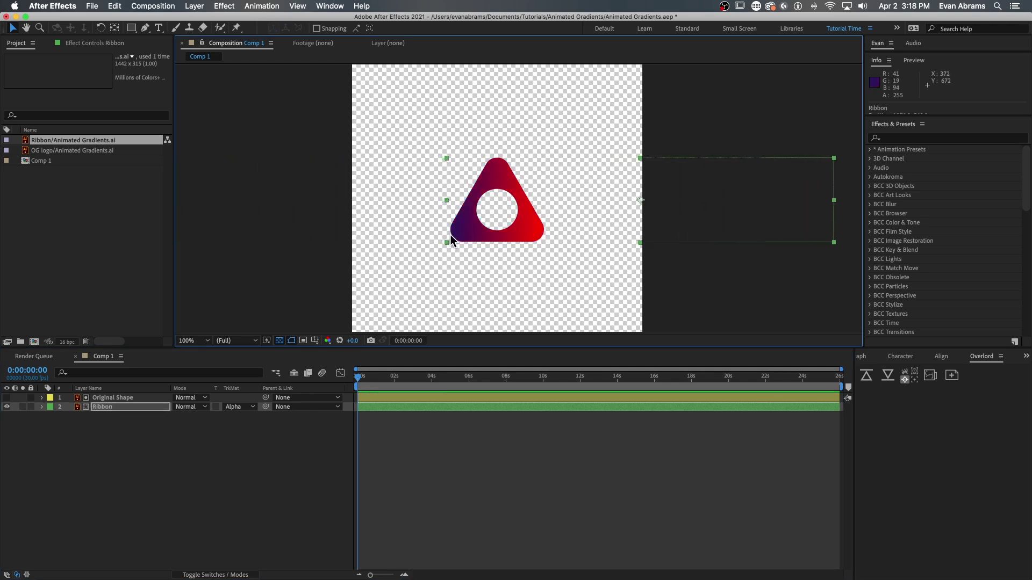
Step: Keyframe the Ribbon layer's Position from 5, 540 at the start of the composition to 1075, 540 at the end keyframe
key(alt+p)
drag(358, 417, 388, 417)
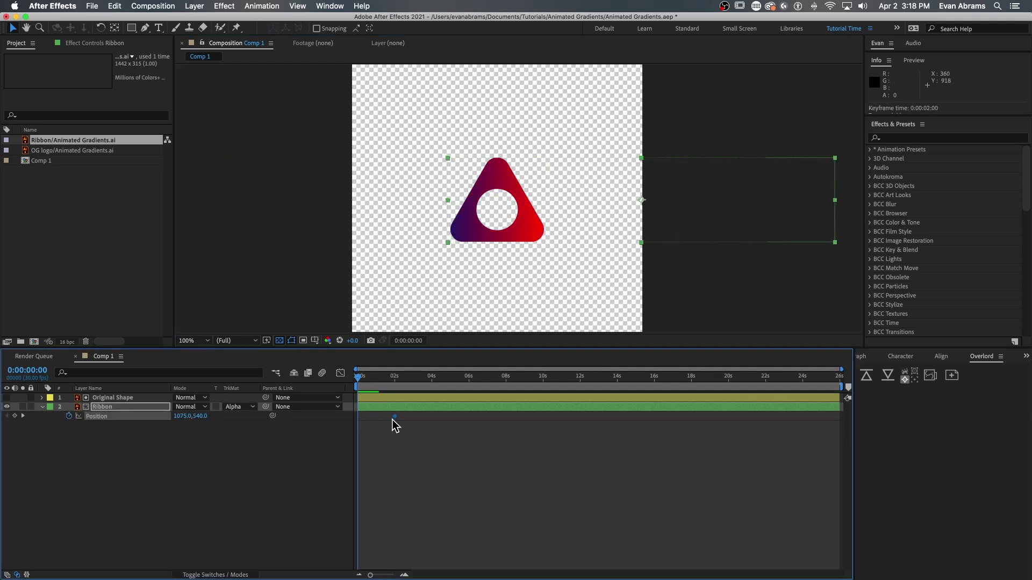
drag(183, 417, 125, 424)
drag(525, 234, 534, 235)
drag(406, 413, 360, 456)
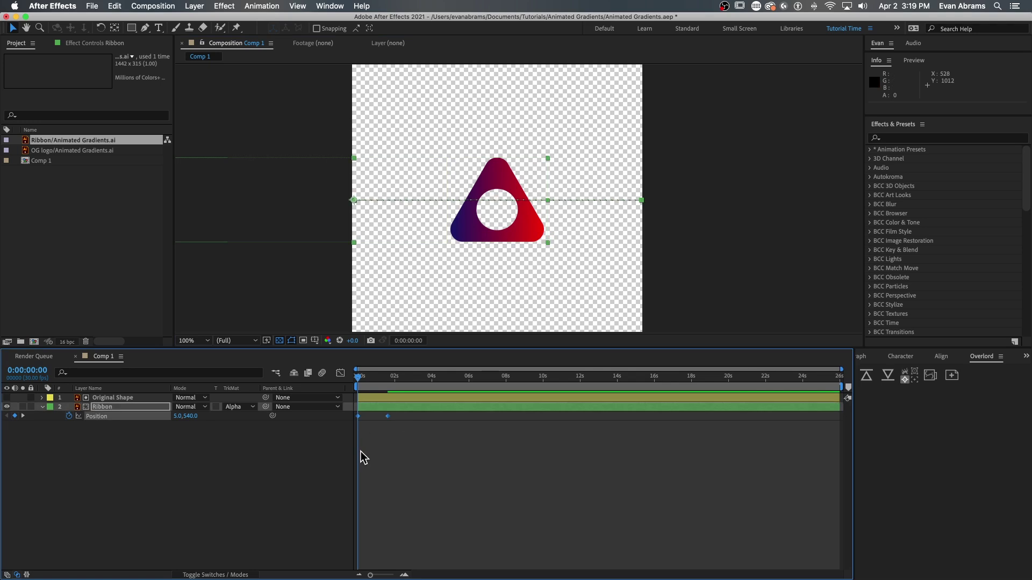
Step: Retime the ending Position keyframe to 0:00:01:01, with the work area ending there, and preview the loop
scroll(360, 457, up, 5)
scroll(372, 420, down, 3)
drag(430, 382, 440, 385)
drag(485, 417, 439, 426)
key(n)
key(space)
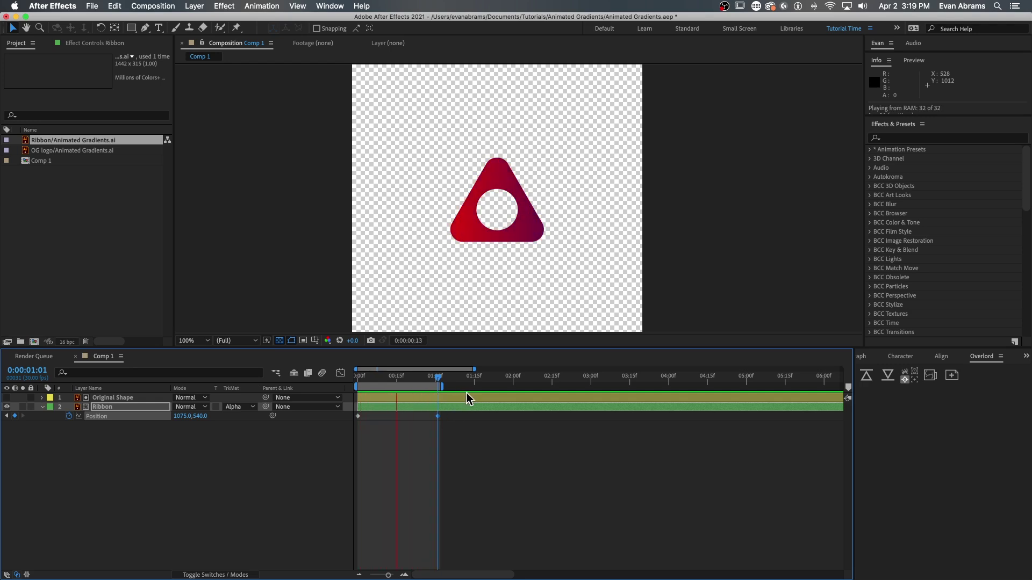
key(space)
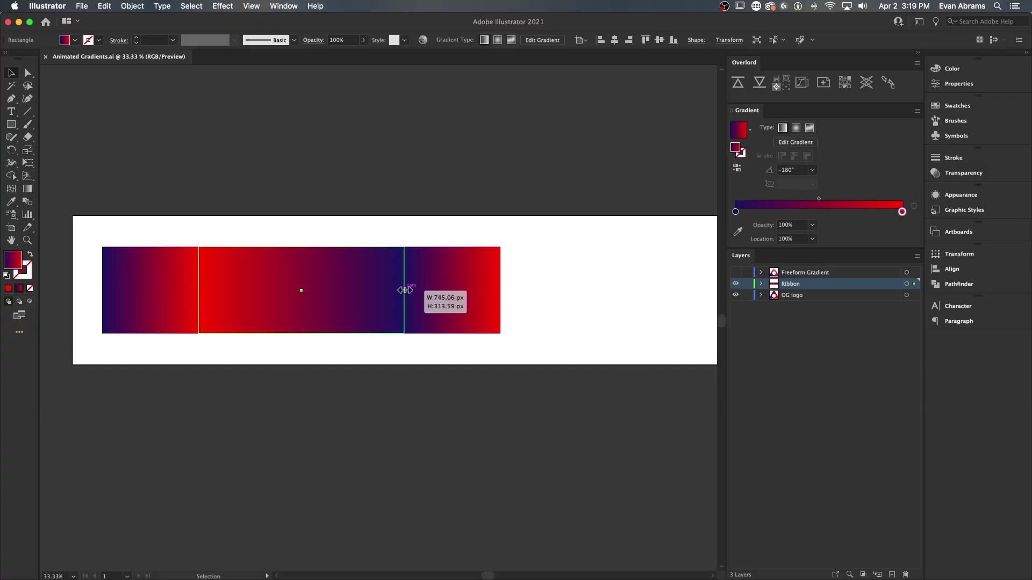
Step: In Illustrator, fill the ribbon's long middle stretch with extra mirrored red-blue sections, and preview the updated animation in After Effects
mouse_move(407, 295)
mouse_down()
mouse_move(290, 310)
mouse_move(391, 307)
mouse_up()
drag(391, 307, 322, 312)
drag(337, 244, 286, 324)
drag(302, 290, 353, 294)
key(a)
drag(371, 233, 339, 349)
drag(352, 333, 325, 334)
key(v)
drag(284, 242, 288, 353)
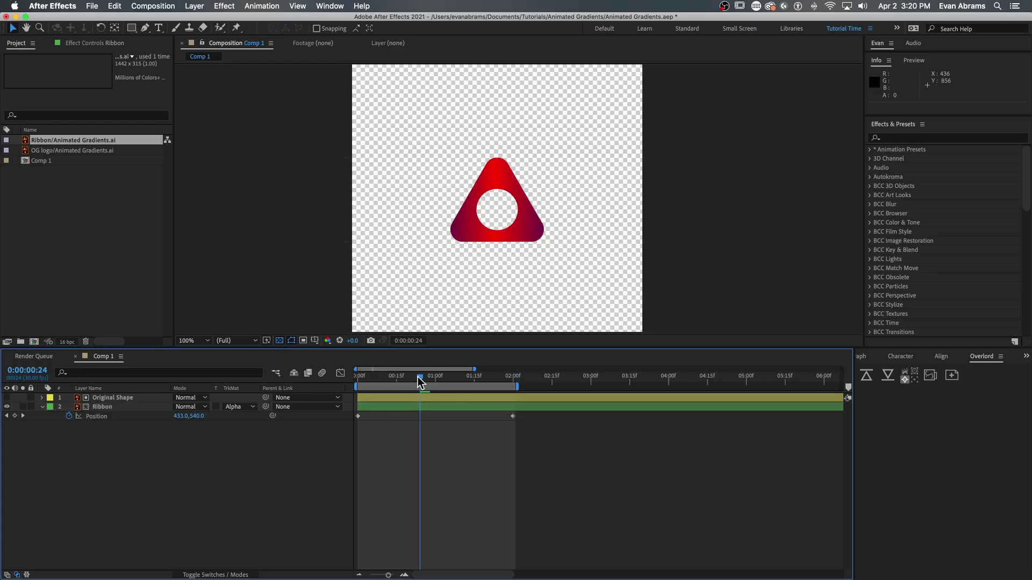
key(space)
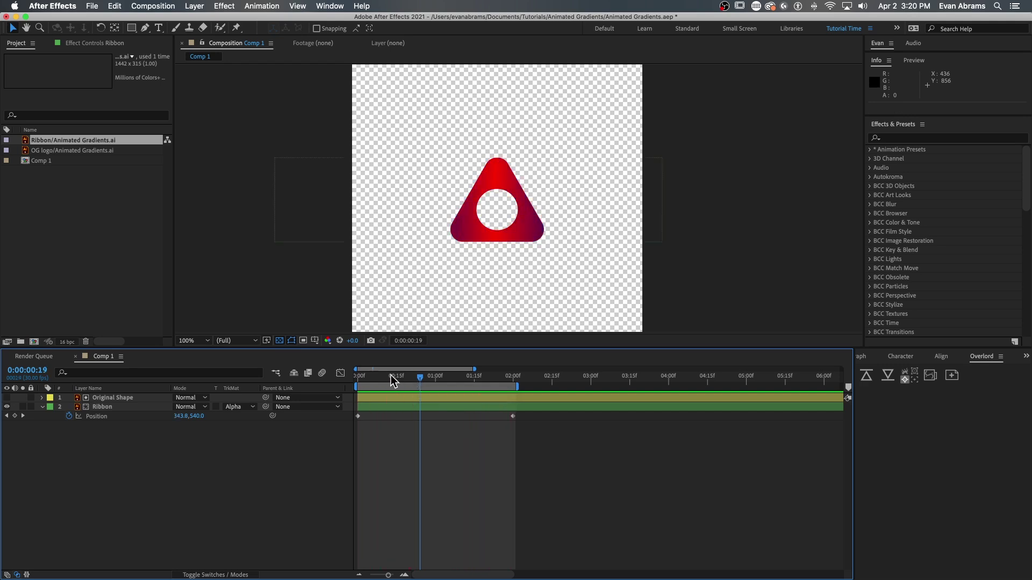
key(space)
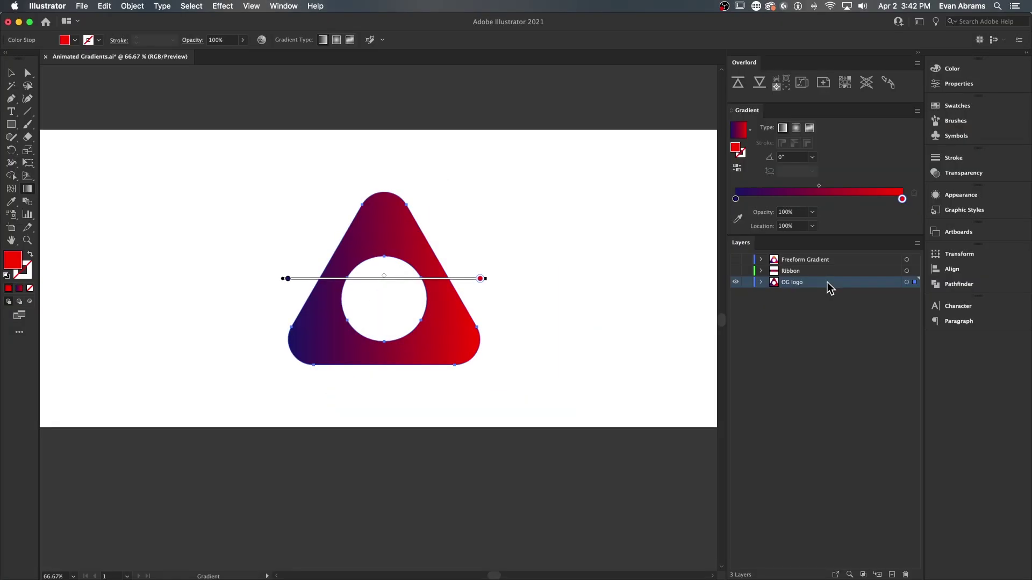
Step: In Illustrator, duplicate the OG logo layer and rename the copy BW Logo
drag(827, 284, 885, 539)
drag(892, 576, 892, 575)
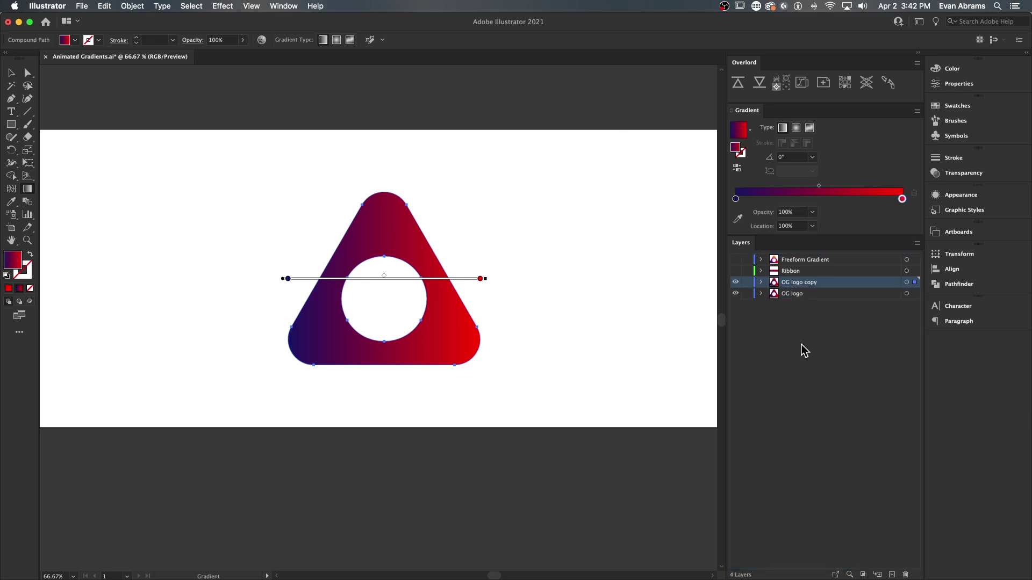
double_click(803, 283)
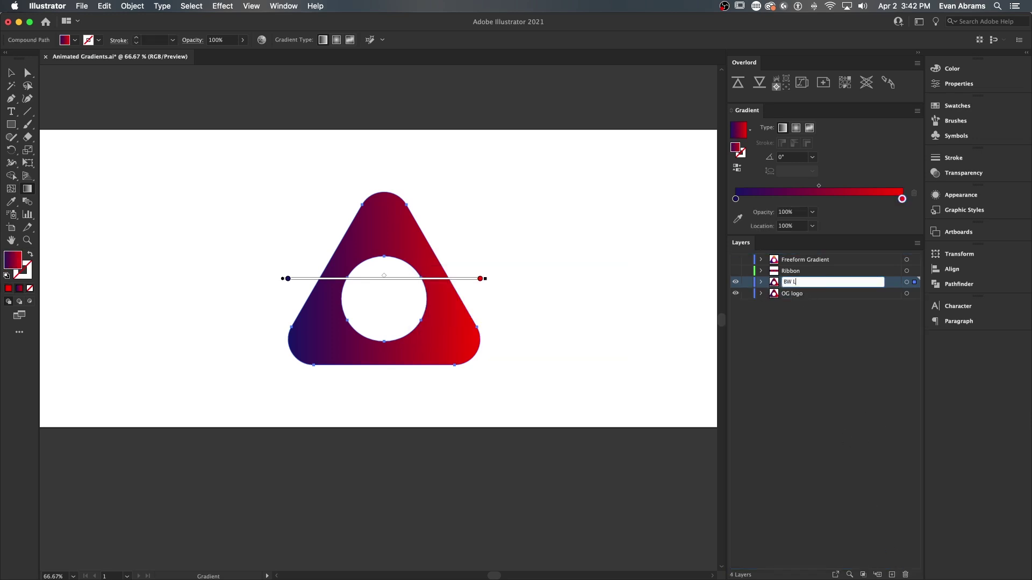
text(BW Logo)
key(Return)
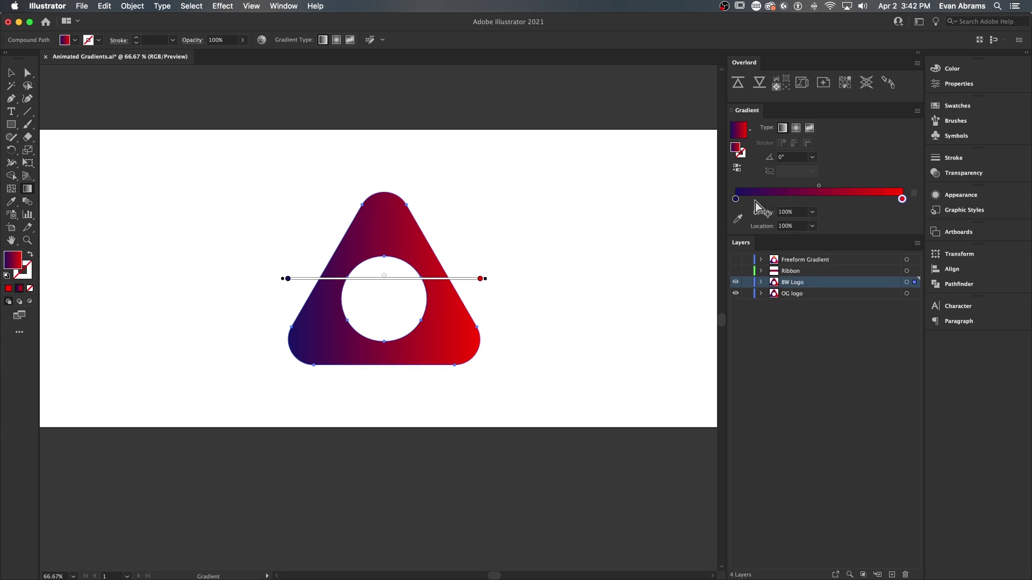
Step: Set the BW Logo gradient's start stop to black and its end stop to white
double_click(735, 200)
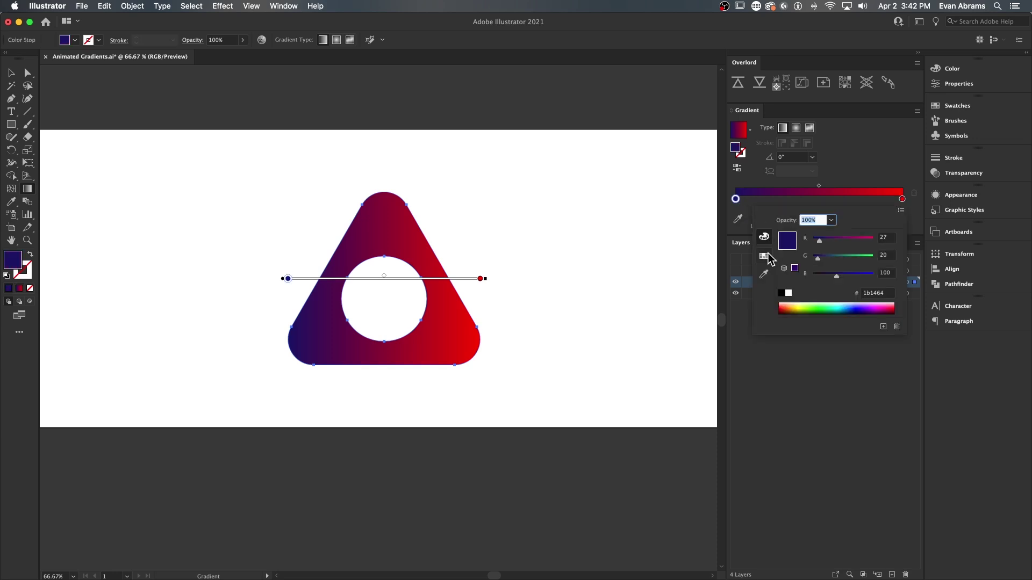
click(781, 294)
click(902, 199)
double_click(903, 200)
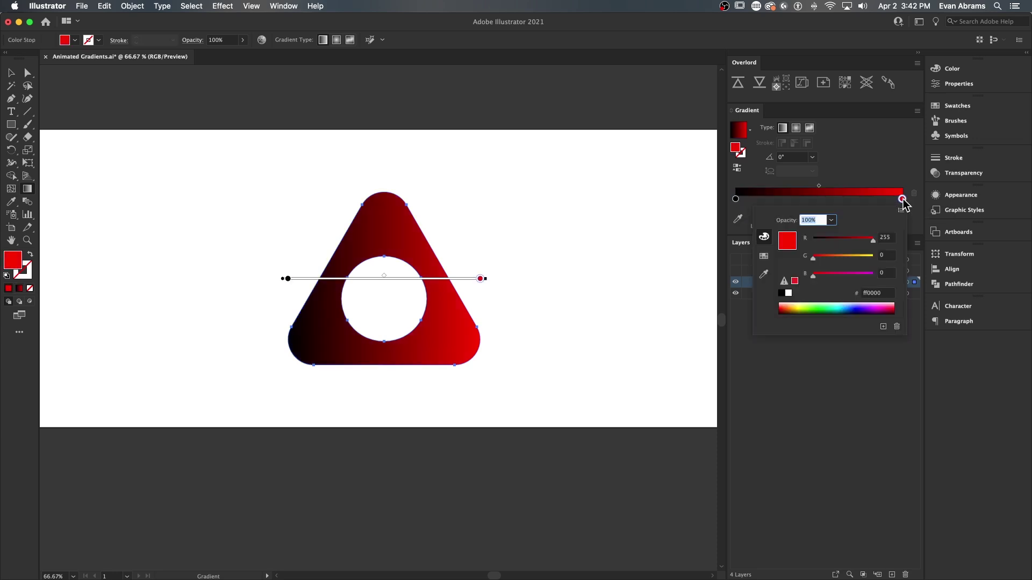
click(903, 200)
double_click(903, 199)
click(788, 293)
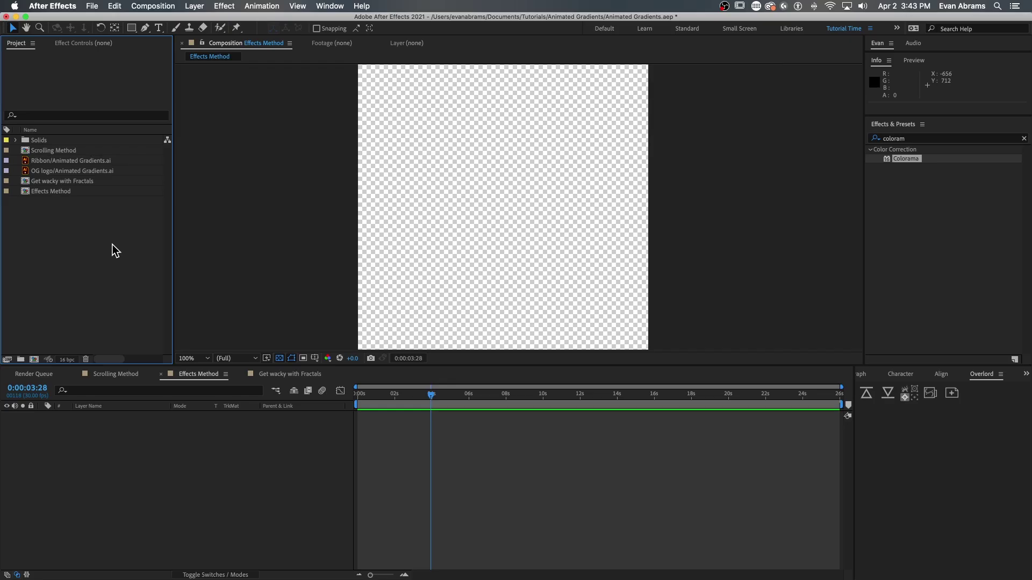
Step: In After Effects, import the BW Logo layer of Animated Gradients.ai as layer-size footage and add it to the Effects Method composition
click(510, 293)
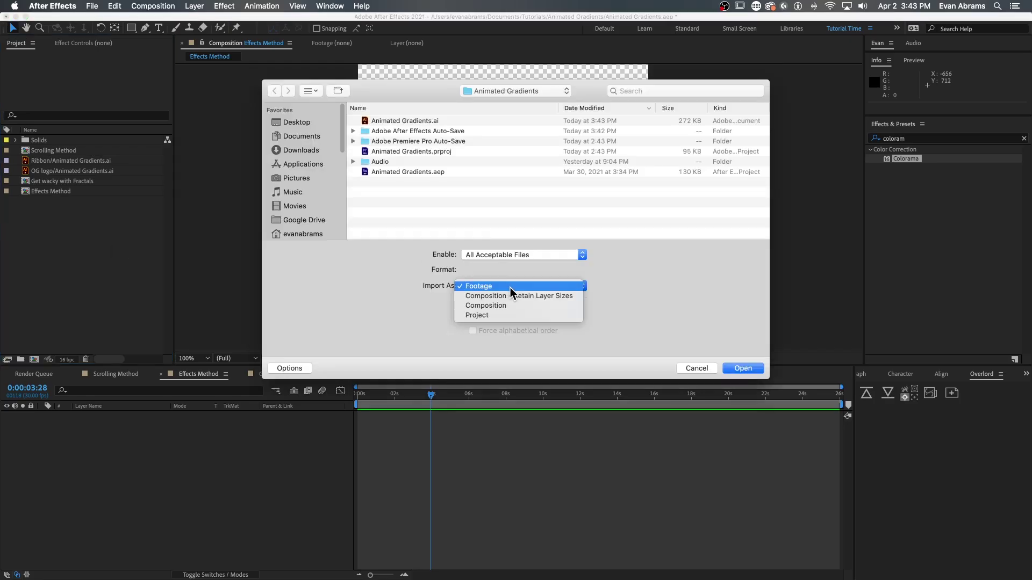
click(507, 286)
click(743, 368)
click(424, 276)
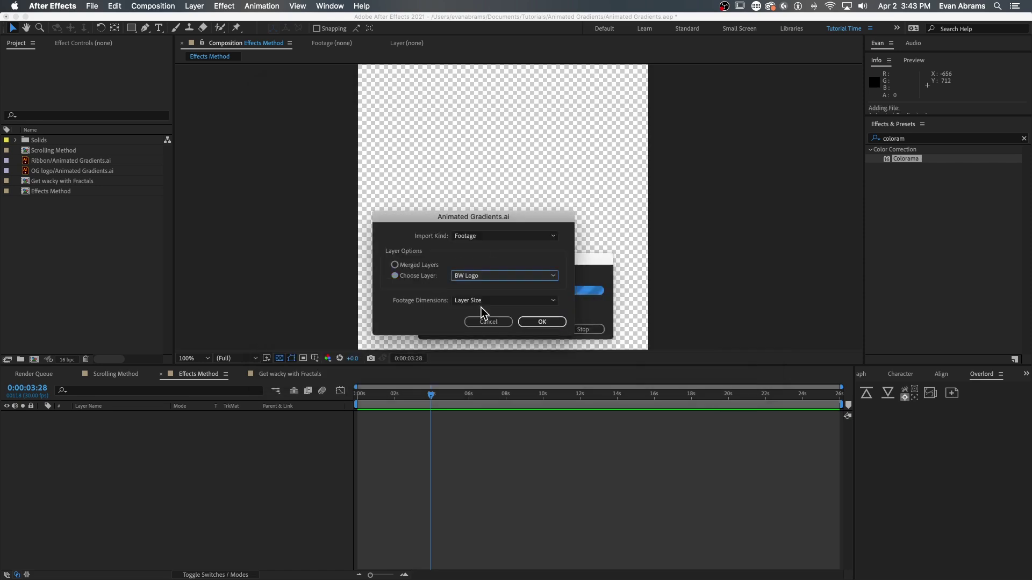
click(542, 322)
drag(75, 201, 188, 435)
key(period)
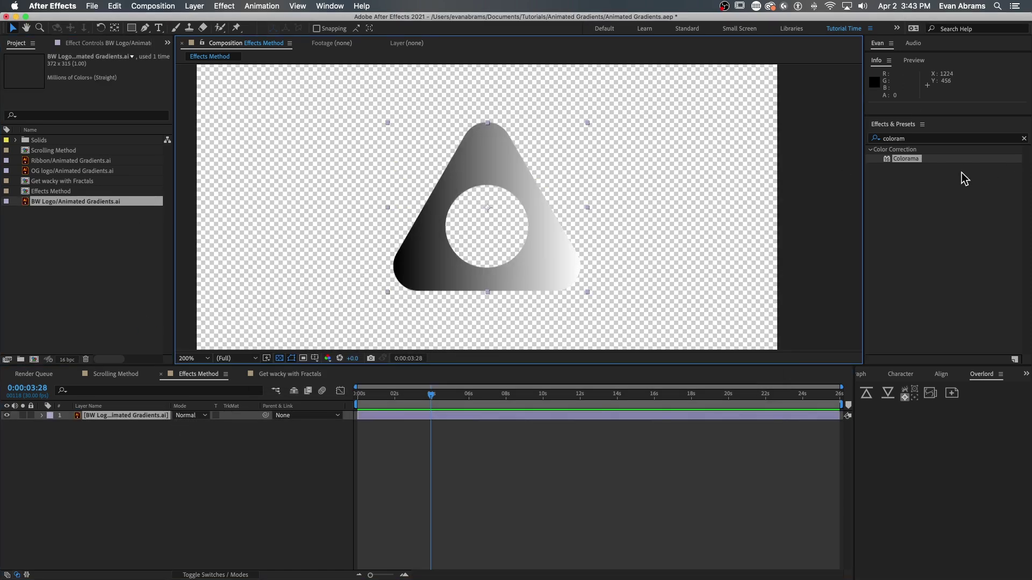
Step: Apply the Colorama effect to the BW Logo layer and try shifting its input phase, undoing the shift
drag(906, 158, 550, 262)
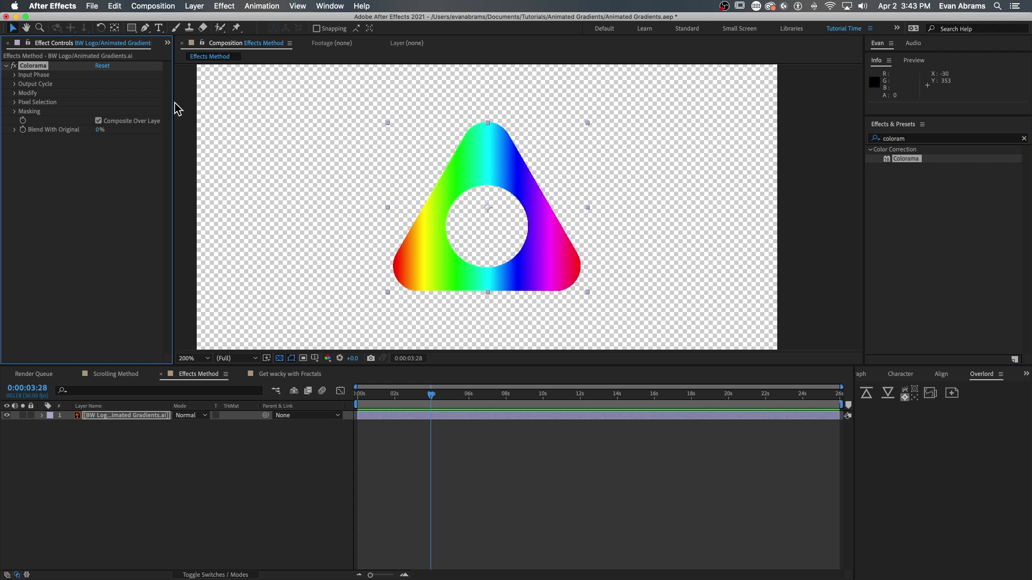
click(15, 75)
click(14, 151)
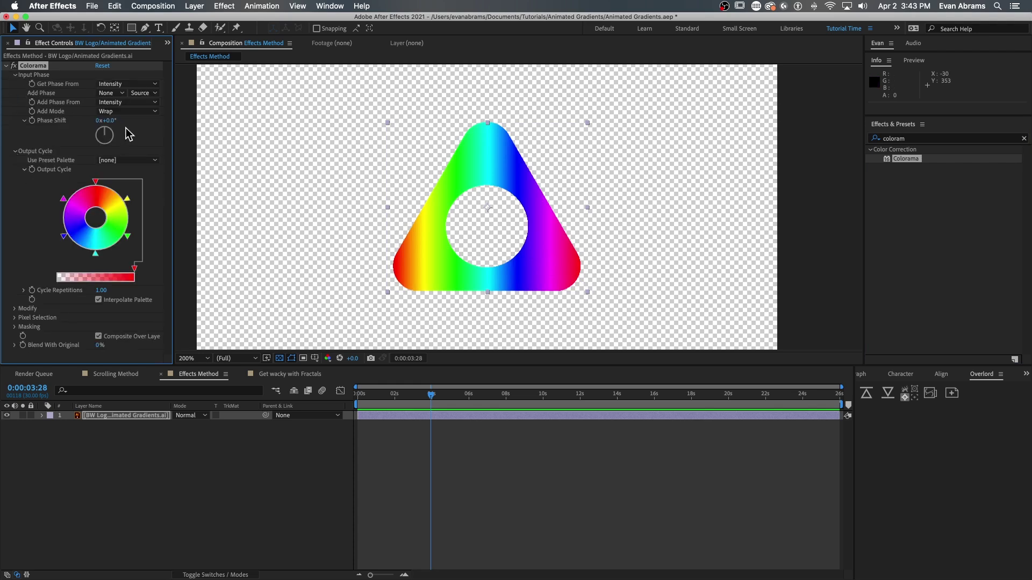
drag(111, 121, 21, 148)
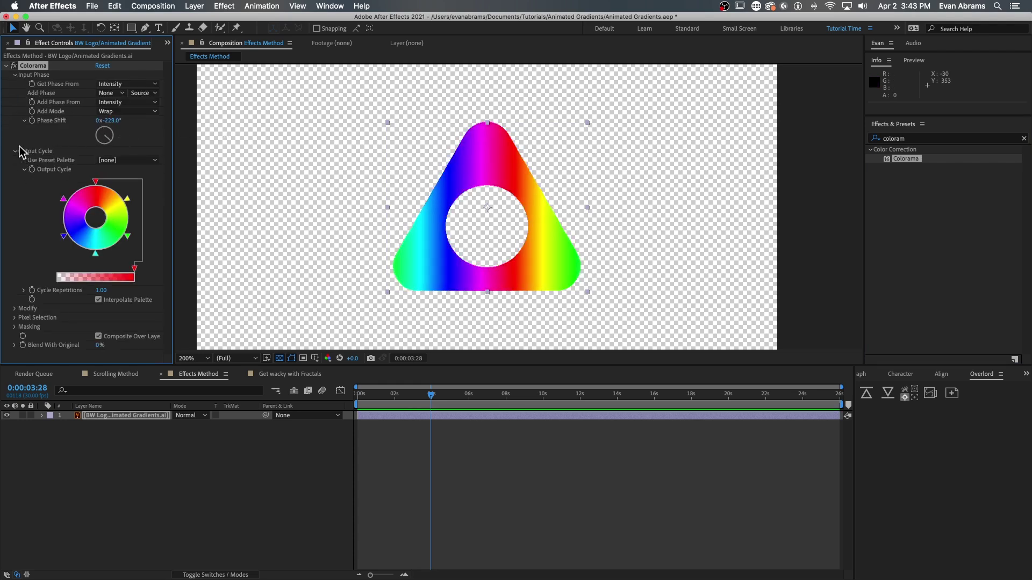
key(super+z)
Step: Remove every color from Colorama's Output Cycle wheel except red and cyan
drag(127, 198, 141, 248)
drag(61, 203, 40, 196)
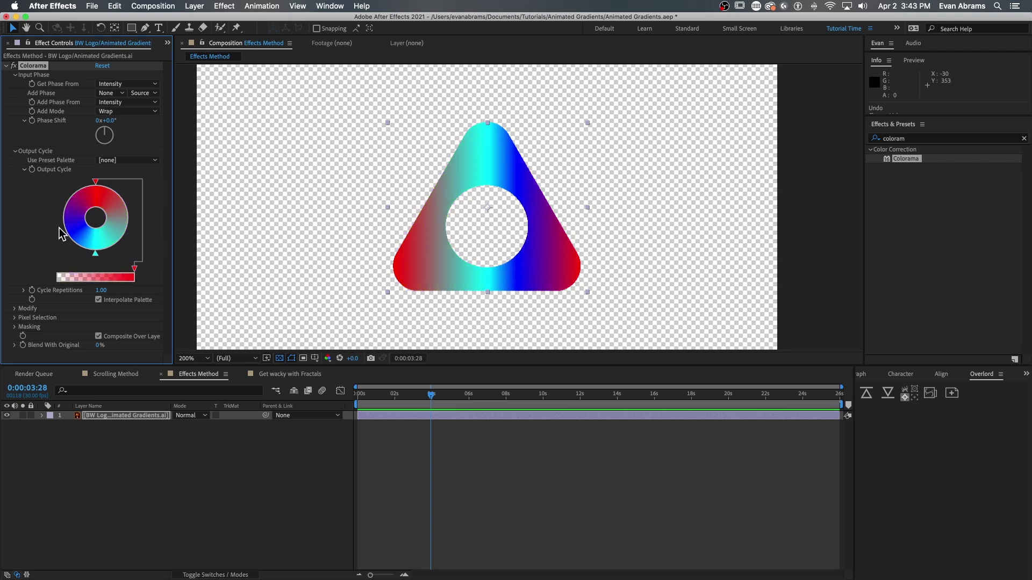
drag(63, 236, 51, 258)
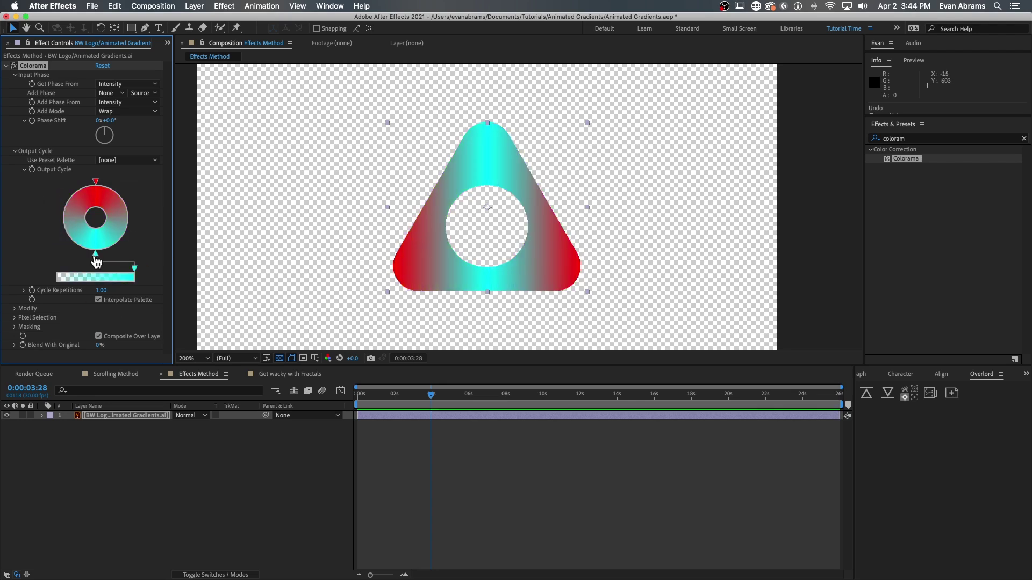
Step: Set the cyan color in Colorama's Output Cycle wheel to dark blue, hex 1b1464
double_click(95, 254)
click(554, 240)
text(1b146)
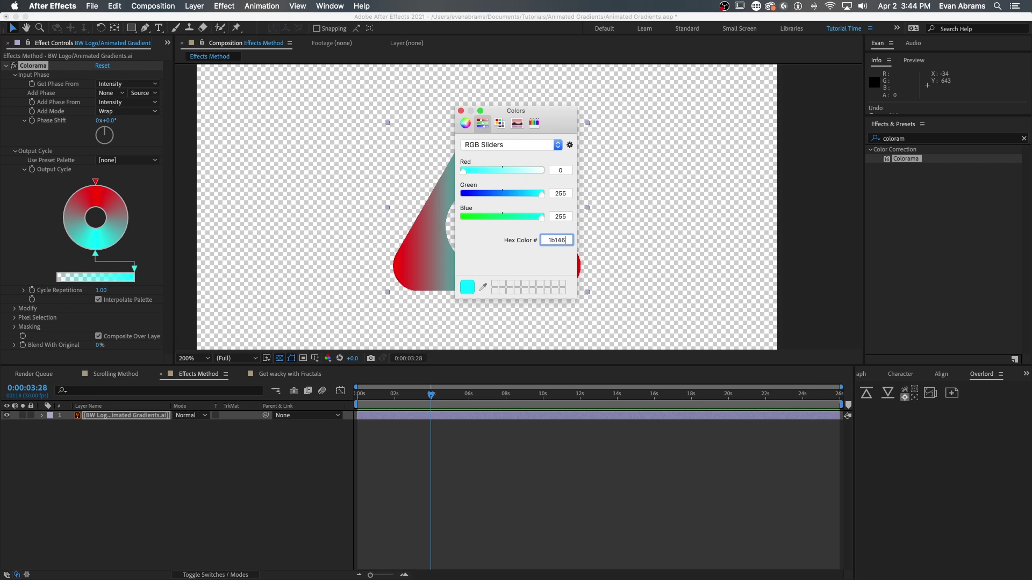
text(4)
key(Return)
click(460, 111)
click(486, 427)
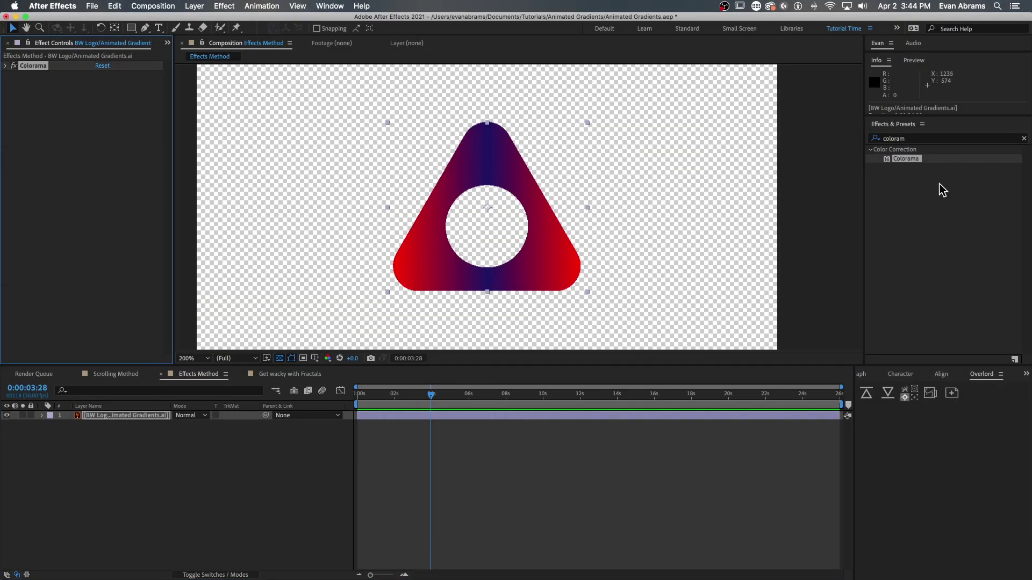
Step: Apply the Levels effect above Colorama with Output Black set to 255/2, and turn Colorama back on
double_click(897, 138)
text(level)
drag(911, 222, 47, 68)
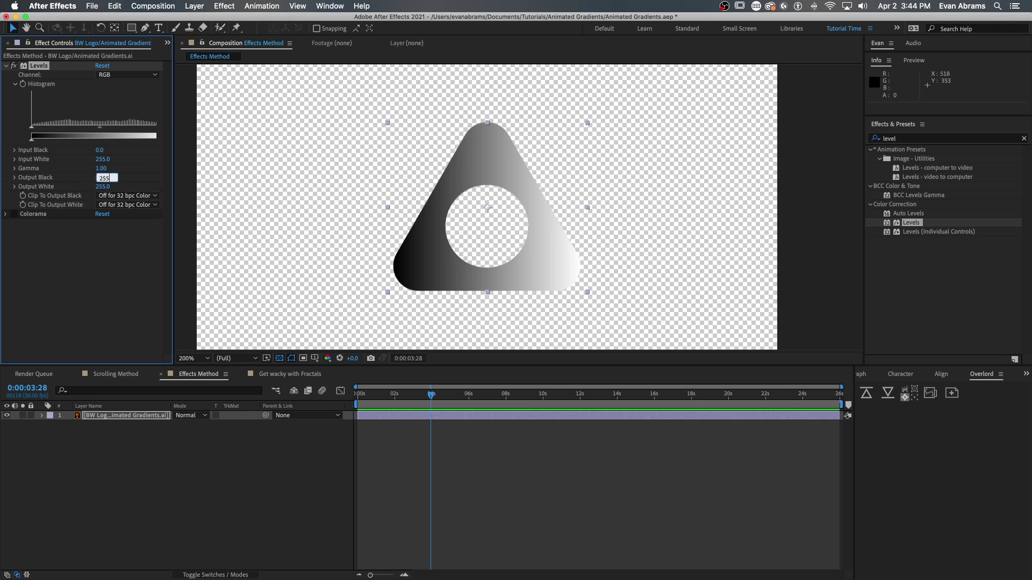
text(/2)
key(Return)
click(14, 213)
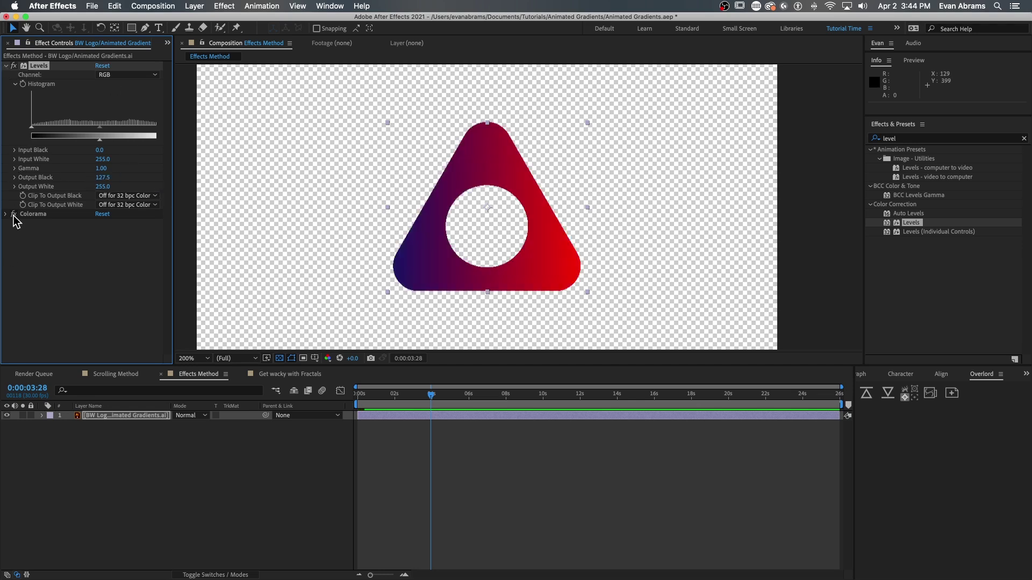
Step: Try increasing Colorama's Phase Shift on the logo and undo the change
click(7, 67)
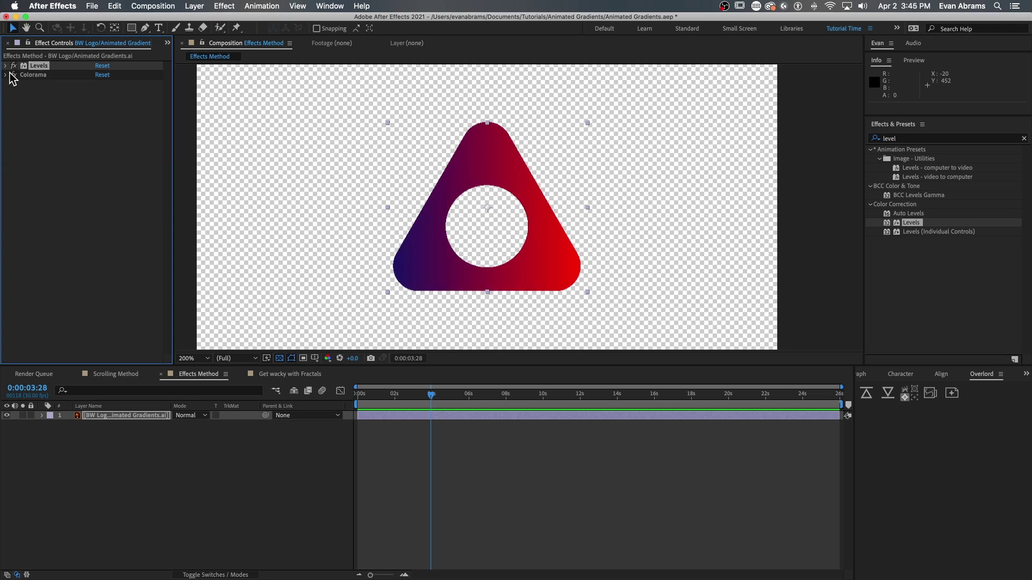
click(7, 75)
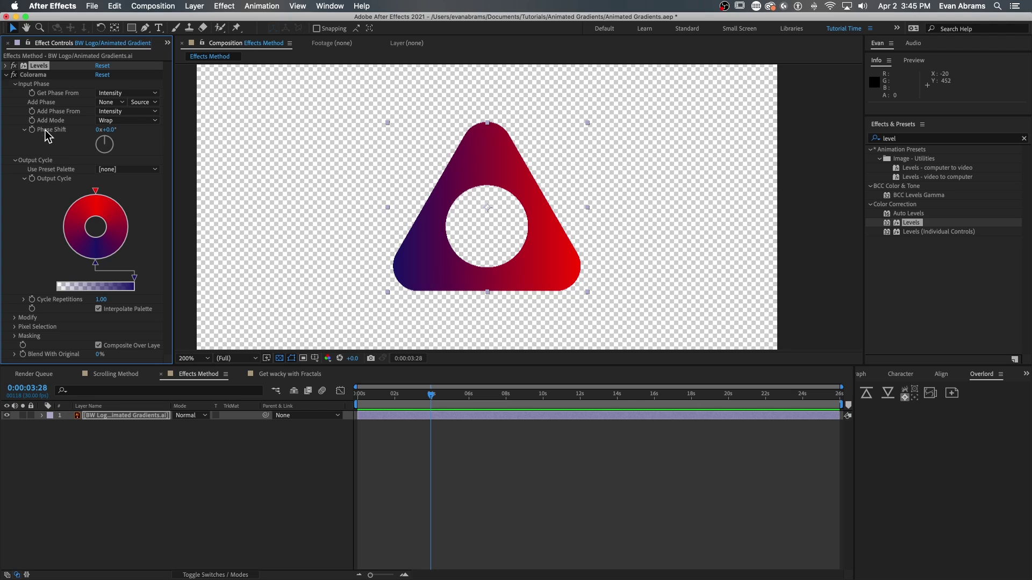
drag(111, 134, 274, 135)
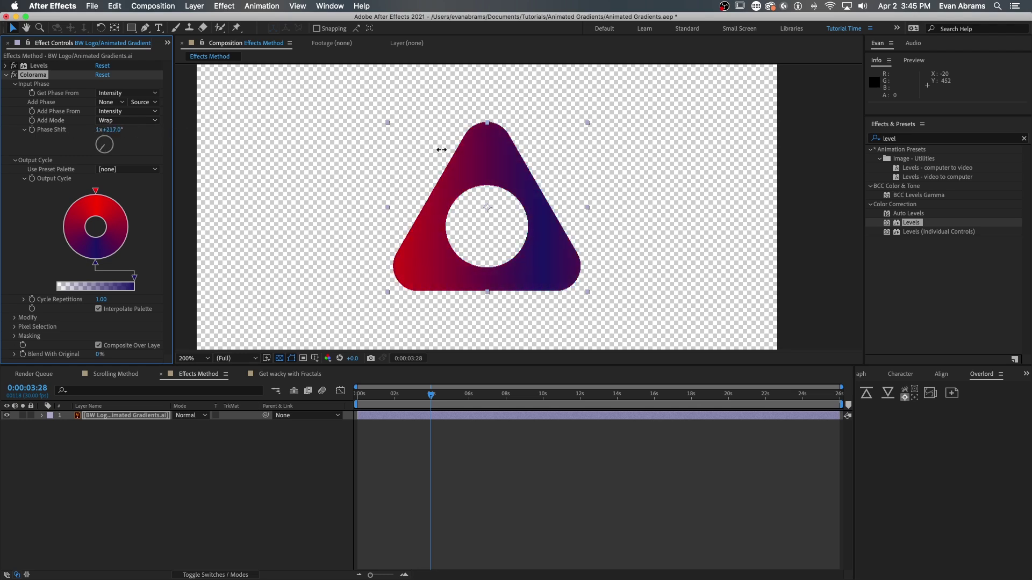
key(super+z)
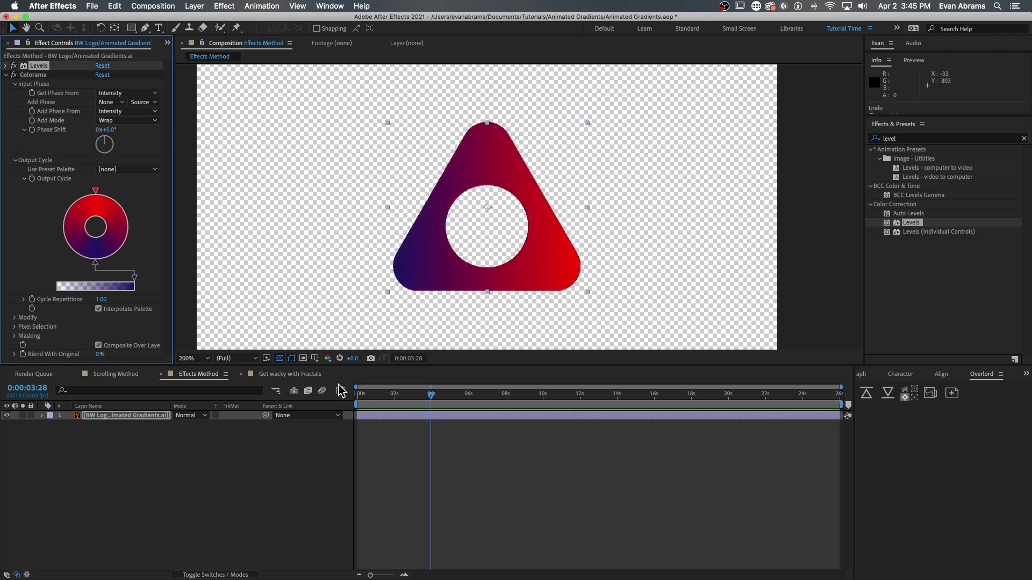
Step: Keyframe Colorama's Phase Shift from 0x+0.0° at the timeline start to 2x+0.0° at 0:00:03:10, and preview the animation
drag(384, 400, 299, 404)
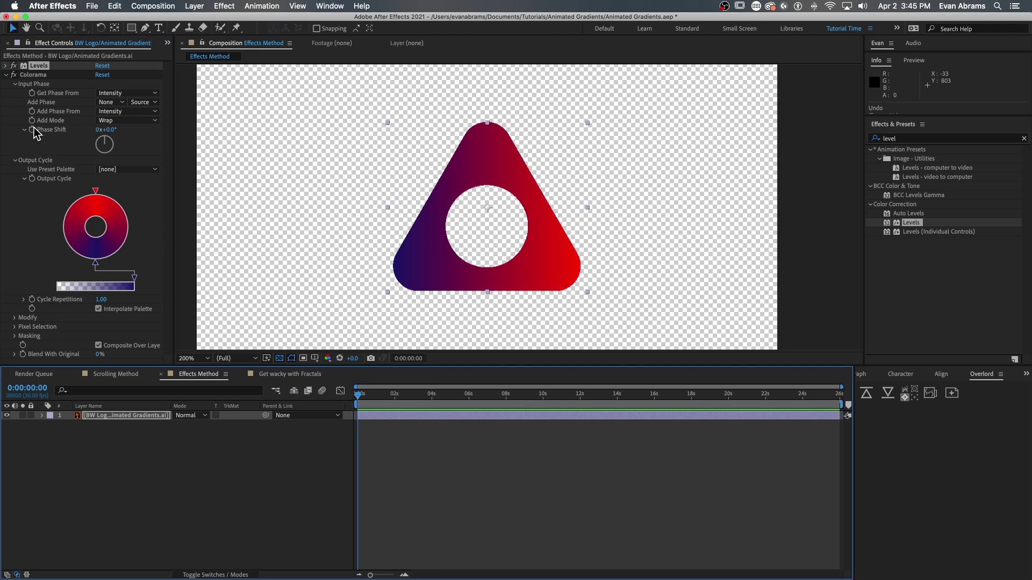
click(49, 131)
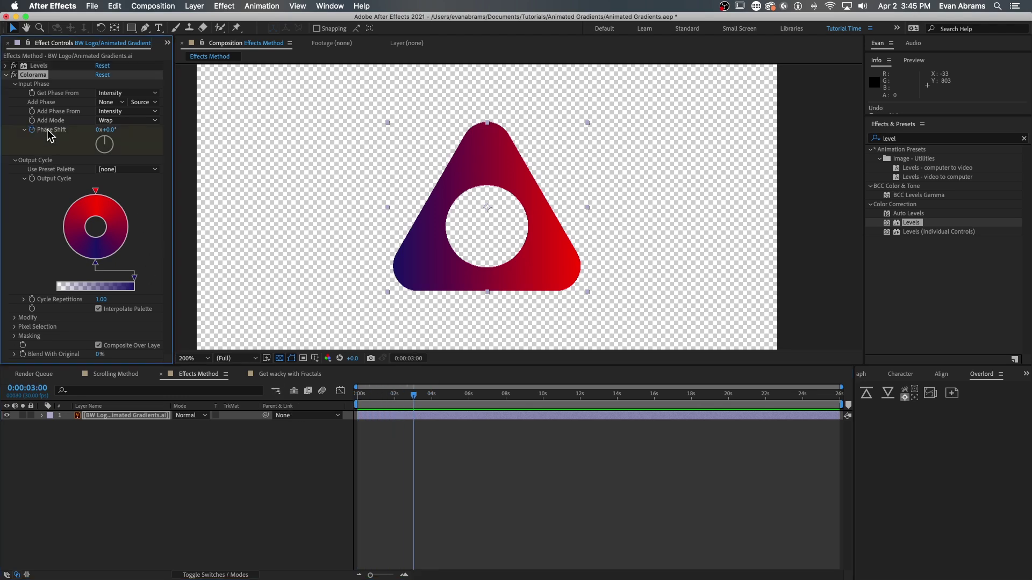
key(shift+Page_Down)
drag(418, 397, 290, 425)
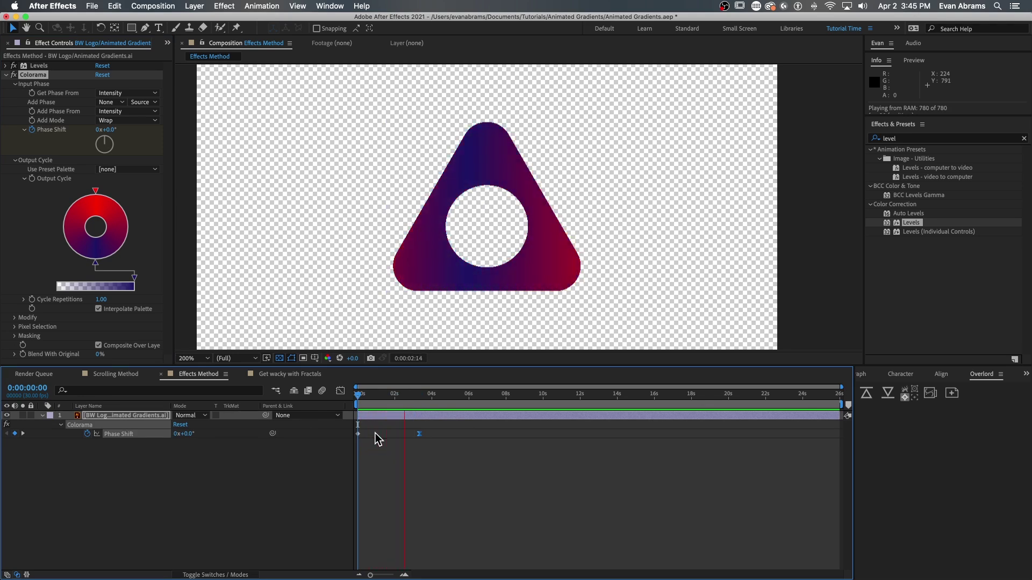
click(394, 441)
click(5, 75)
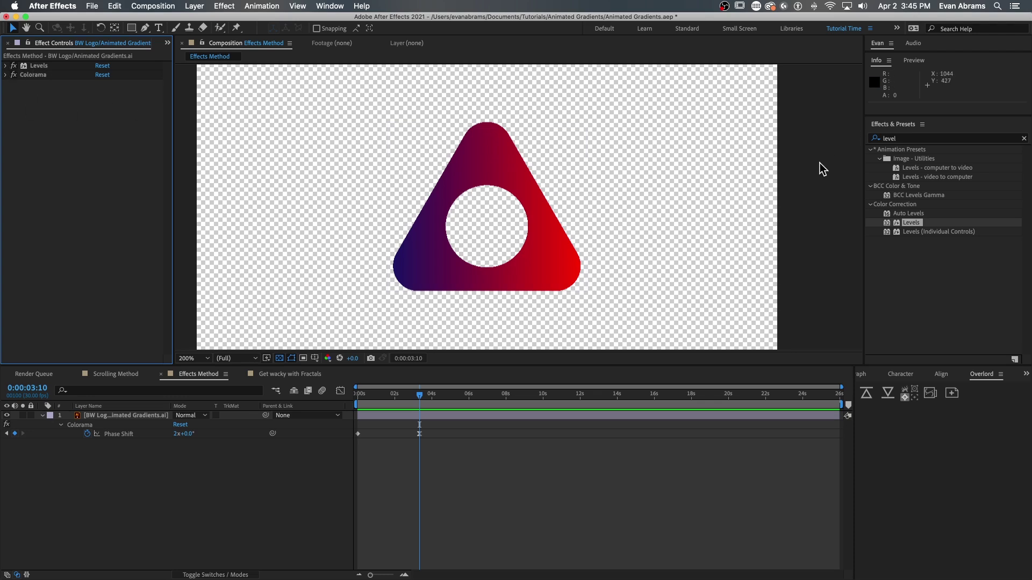
Step: Apply Fractal Noise above Levels on the BW Logo layer with Contrast 267 and Scale 245
click(895, 139)
text(fractal)
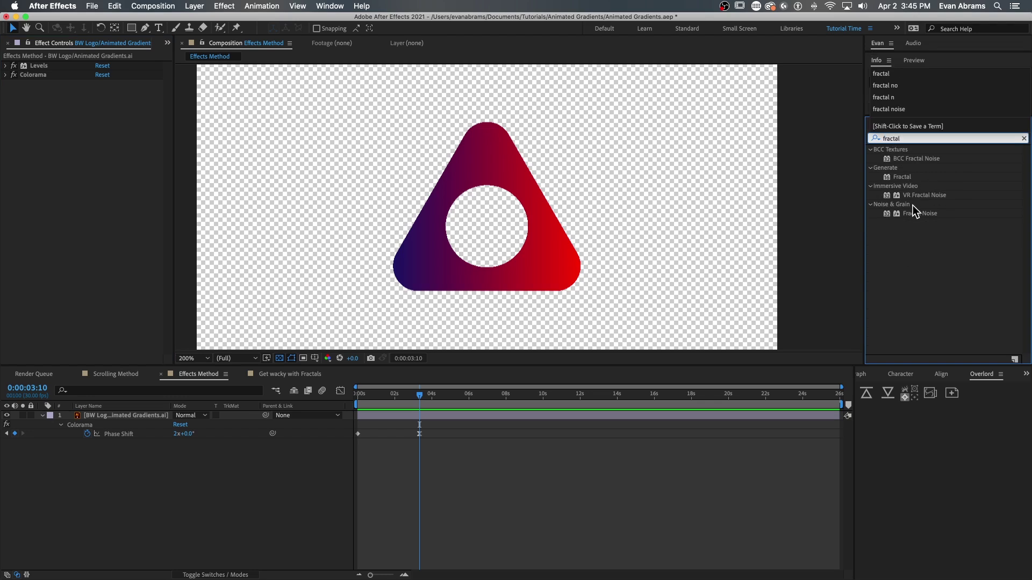
click(916, 214)
drag(102, 67, 87, 63)
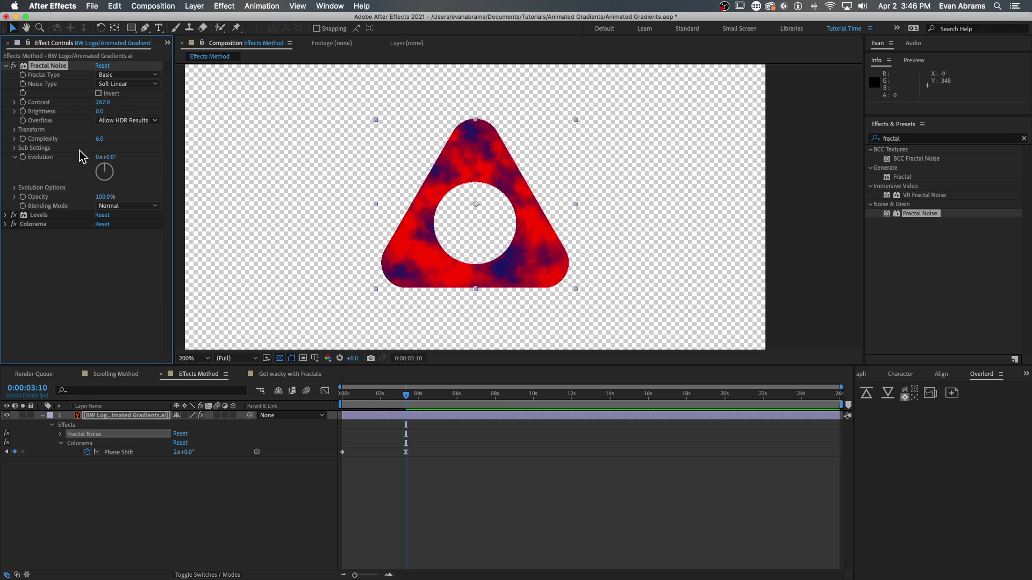
click(15, 130)
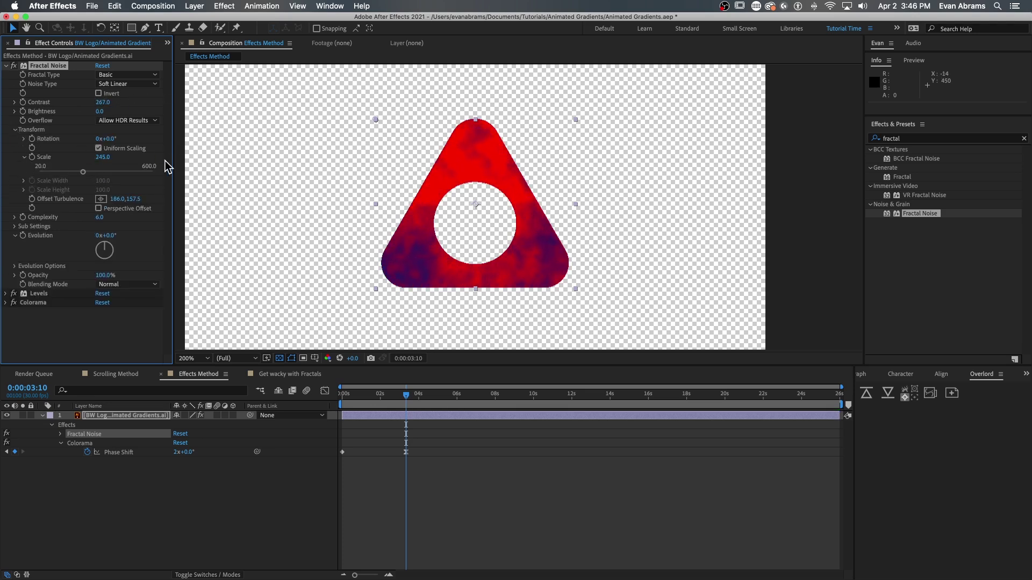
click(6, 65)
Step: Apply Gaussian Blur between Fractal Noise and Levels with Blurriness 72.4
click(921, 137)
text(gaus)
click(921, 177)
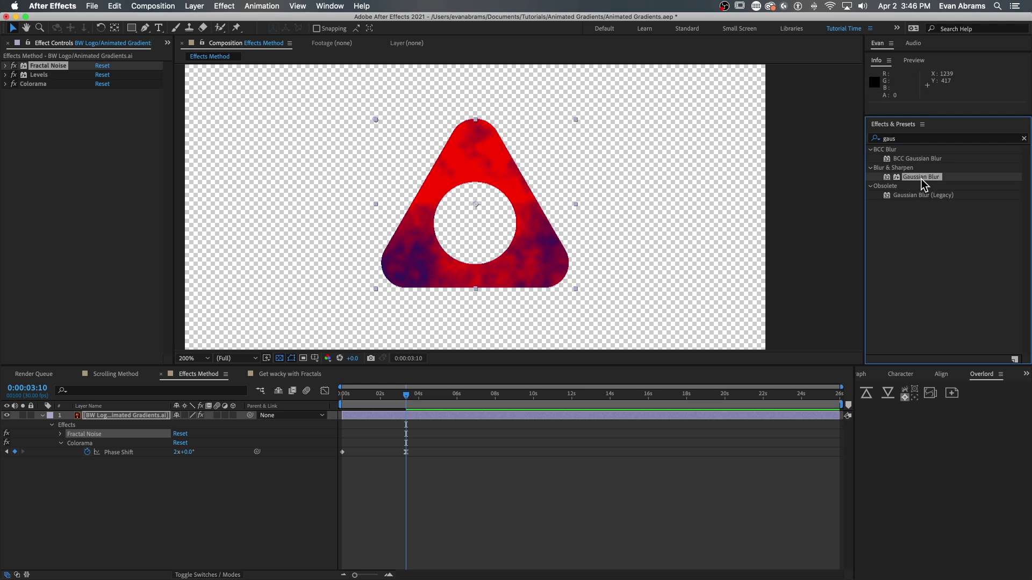
drag(27, 71, 32, 72)
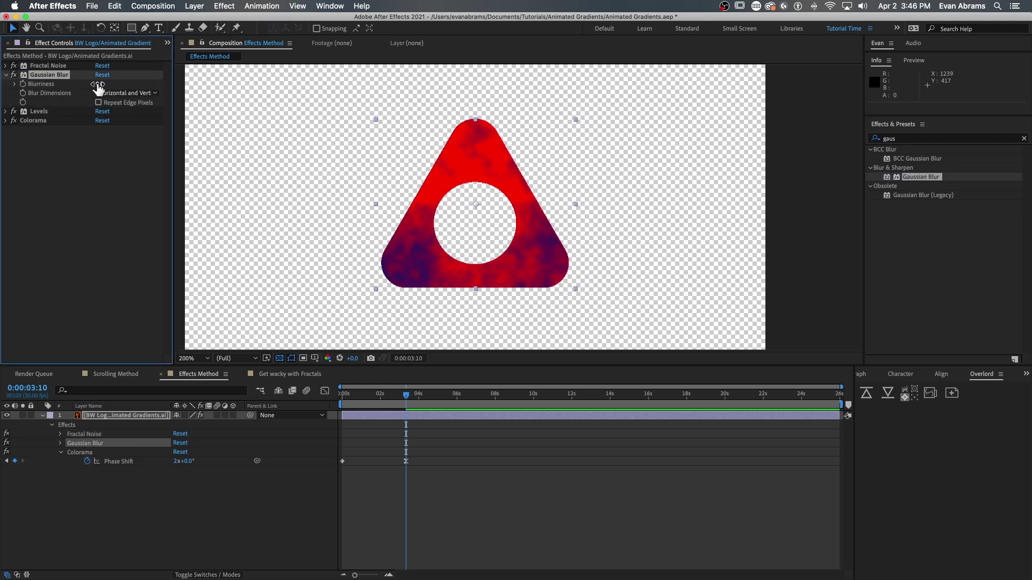
drag(98, 84, 170, 80)
Step: Turn off Levels and Colorama, and apply Set Channels after Gaussian Blur with Source Layer 4 set to the BW Logo layer
click(13, 111)
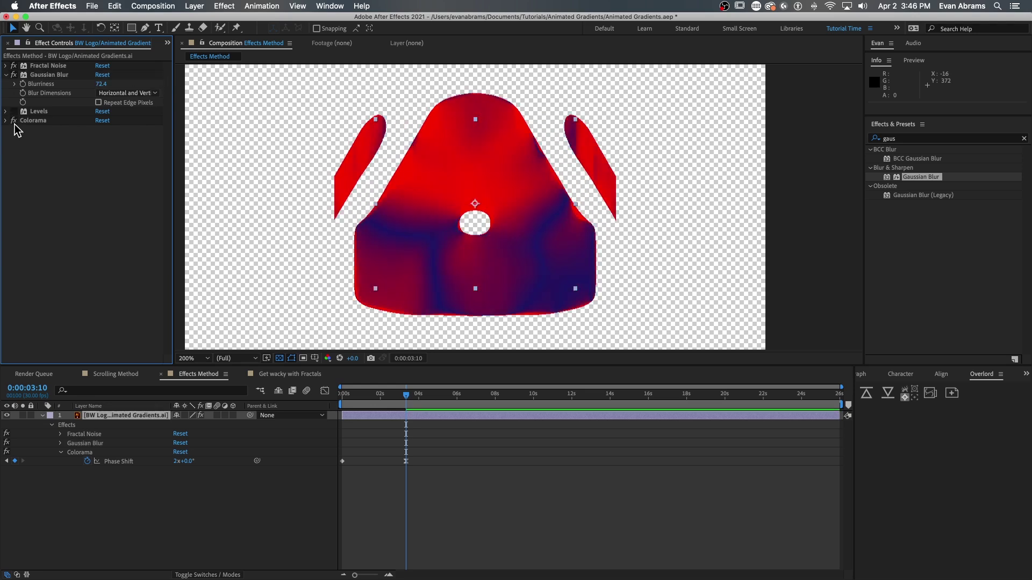
click(14, 120)
click(901, 139)
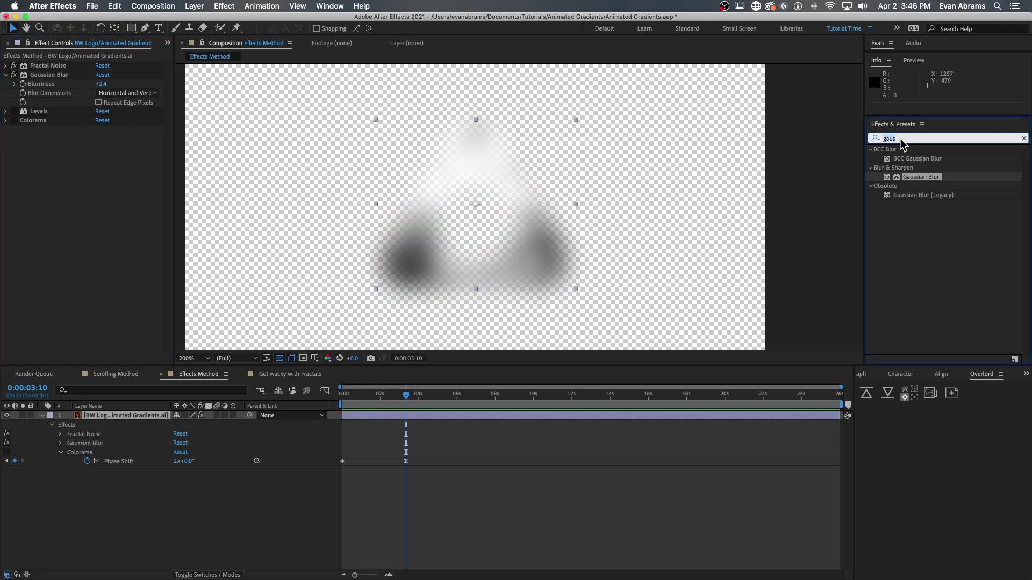
text(set c)
drag(937, 160, 379, 227)
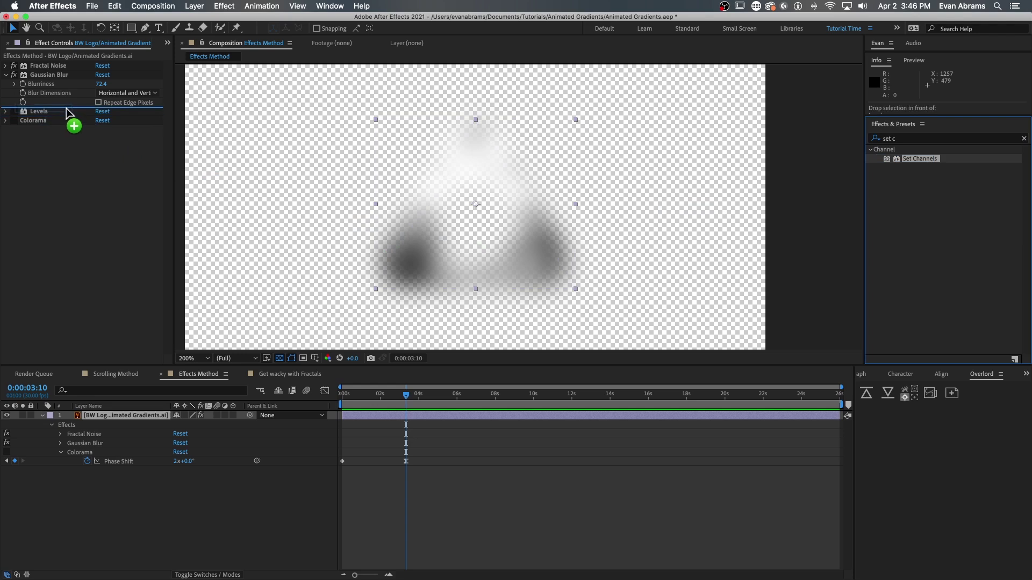
drag(67, 108, 62, 109)
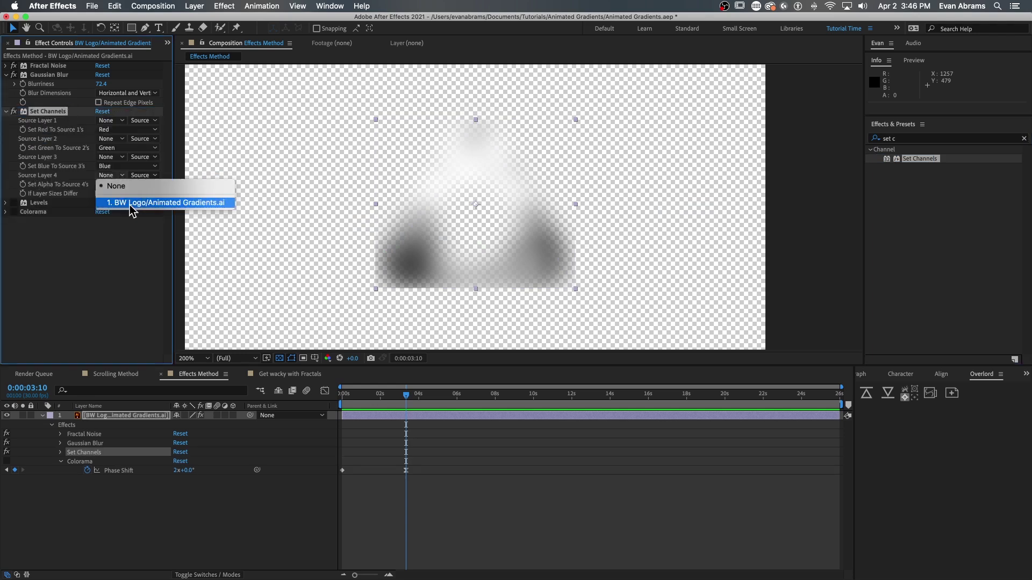
click(131, 203)
Step: Turn Levels and Colorama back on, and move Set Channels below Colorama in the effect stack
click(6, 75)
click(6, 84)
click(14, 93)
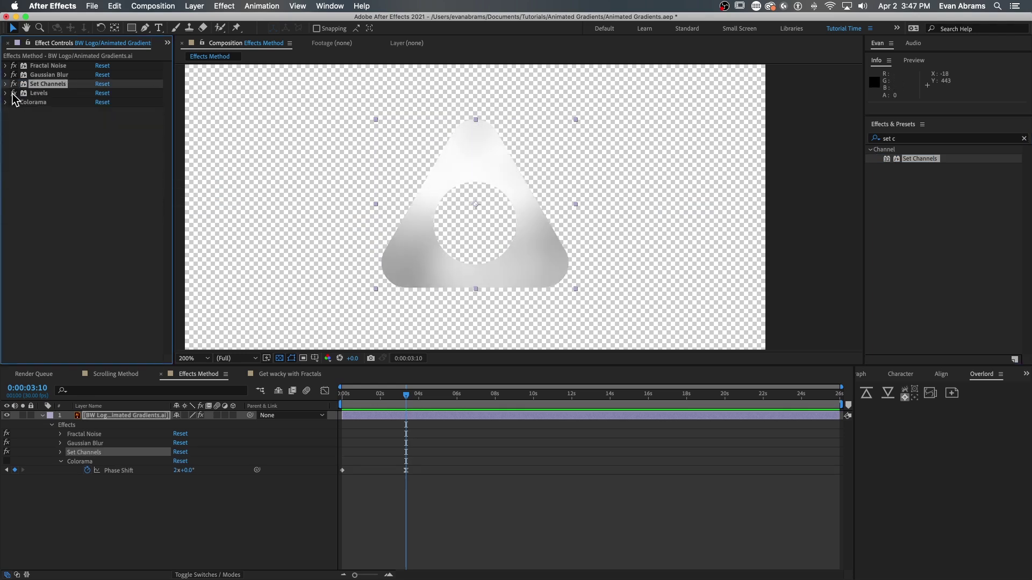
click(13, 102)
drag(43, 83, 40, 112)
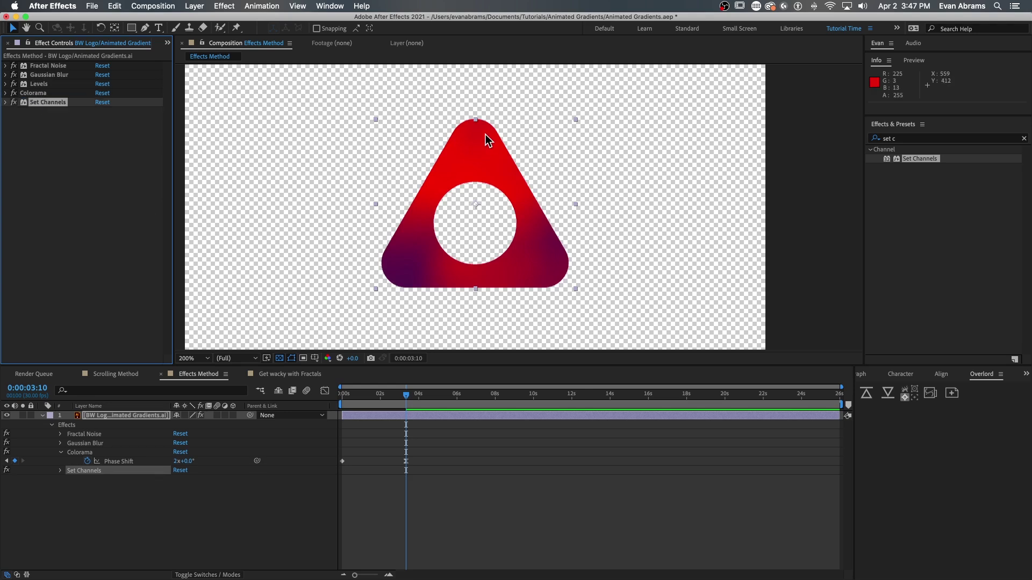
scroll(473, 130, up, 2)
scroll(562, 129, down, 2)
drag(458, 157, 465, 144)
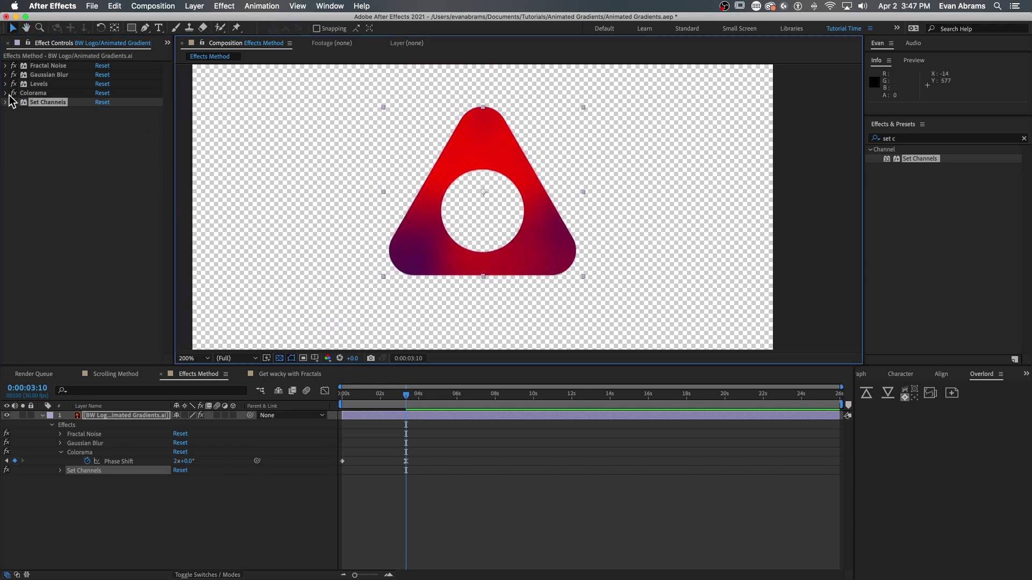
drag(406, 395, 279, 413)
key(space)
key(space)
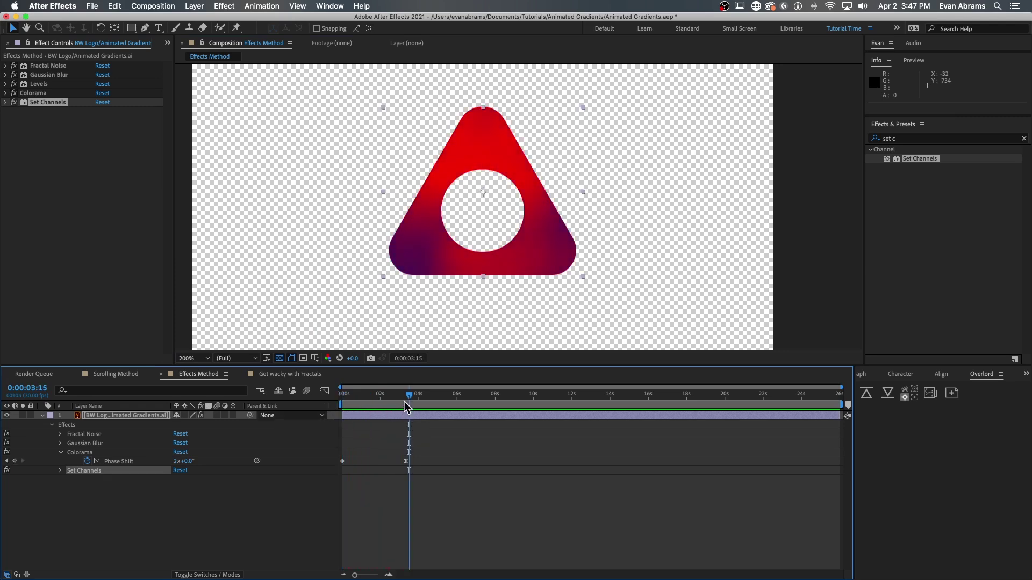
Step: Keyframe Fractal Noise's Evolution from 0x+0.0° at the timeline start to 1x+0.0° at 0:00:03:10, and preview the animation
click(6, 65)
click(36, 65)
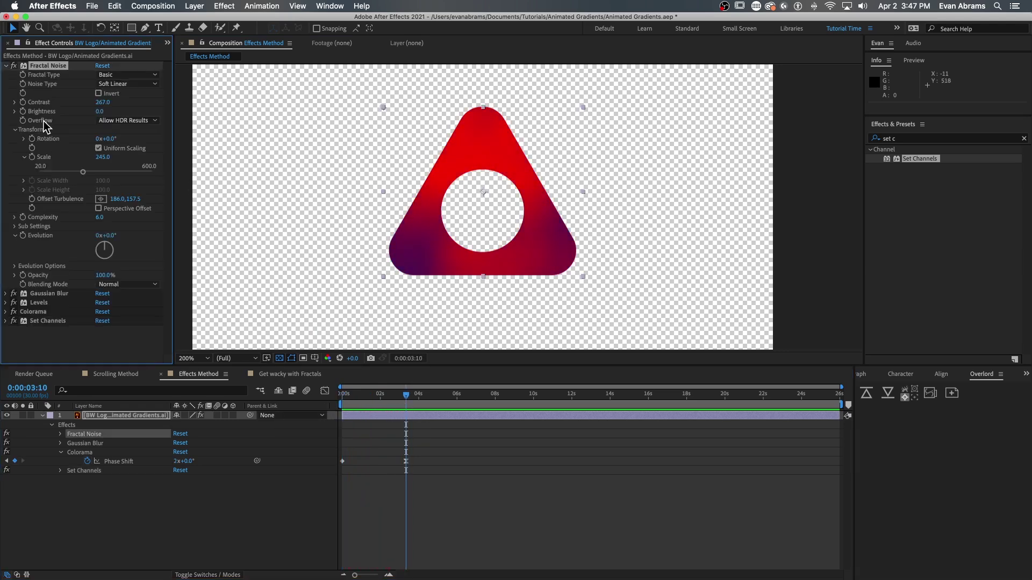
key(Home)
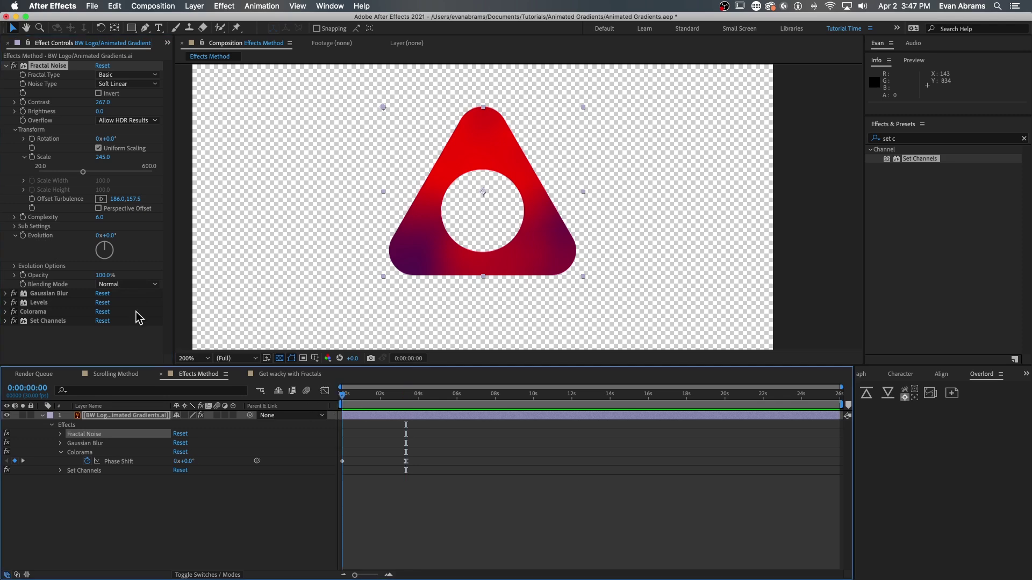
click(22, 236)
click(408, 396)
click(100, 237)
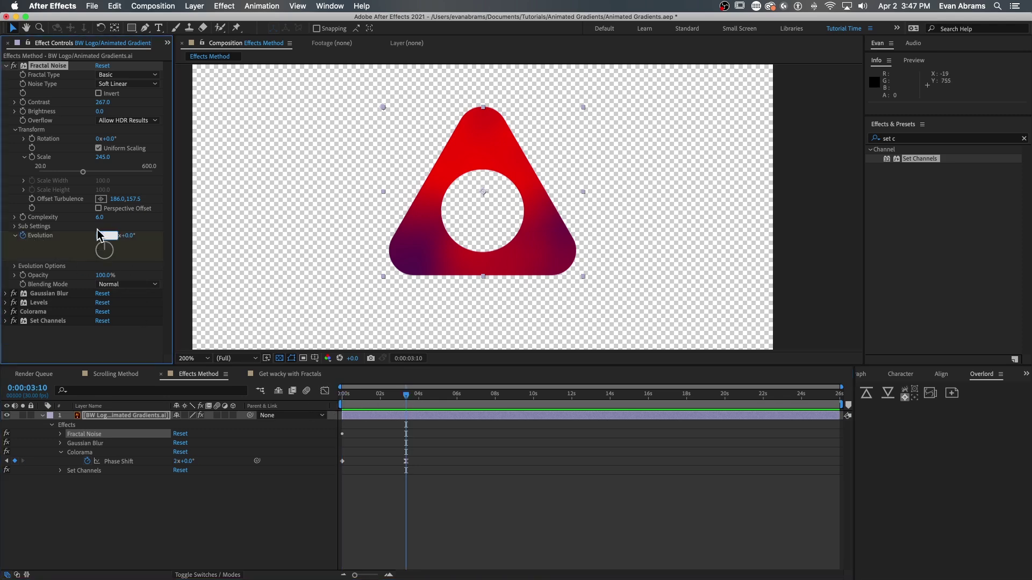
text(1)
key(Return)
key(space)
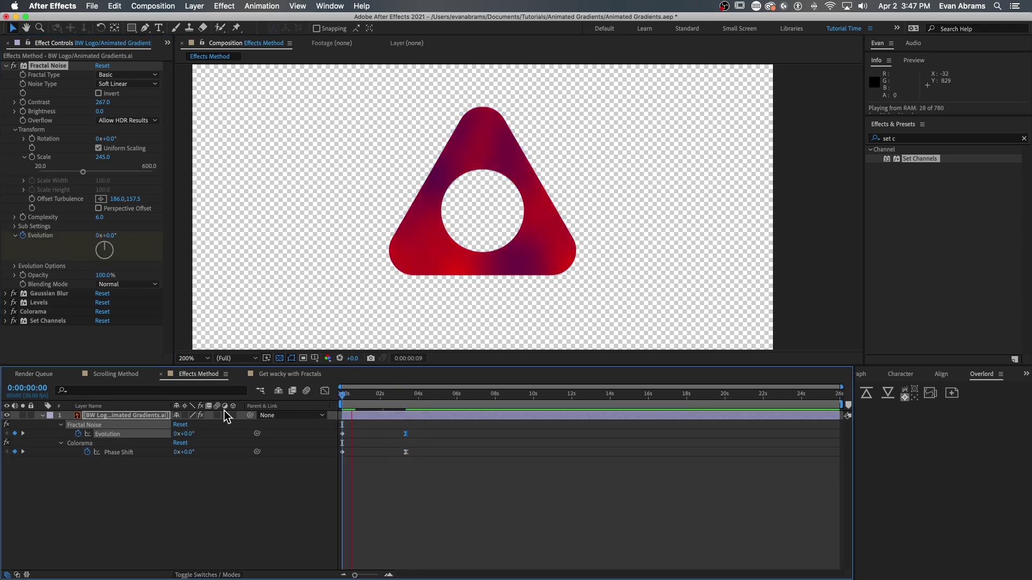
key(space)
Step: Keyframe Fractal Noise's Opacity from 100% at about 1.5 seconds to 0% at 0:00:03:10, and preview the result
click(60, 285)
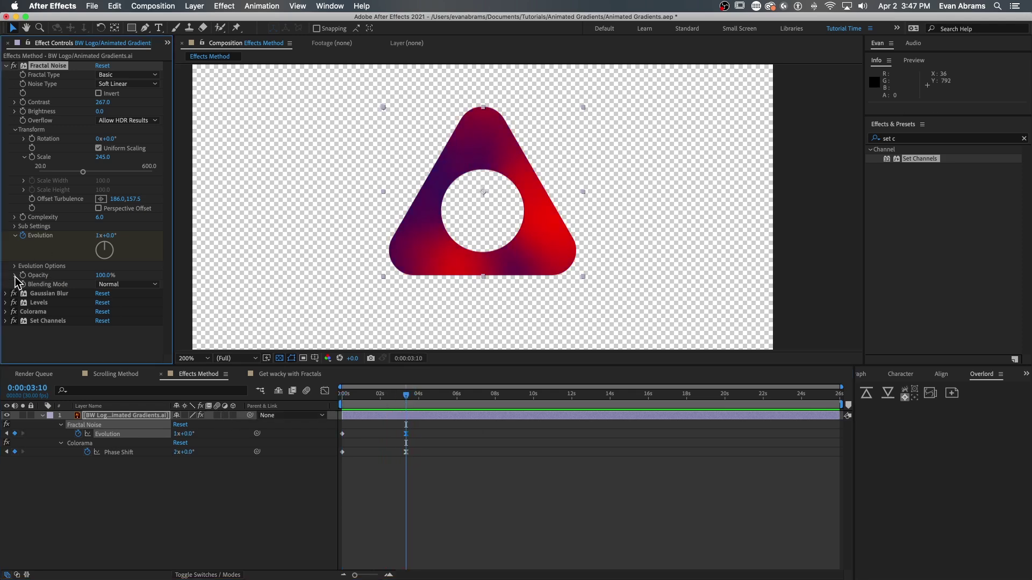
click(379, 395)
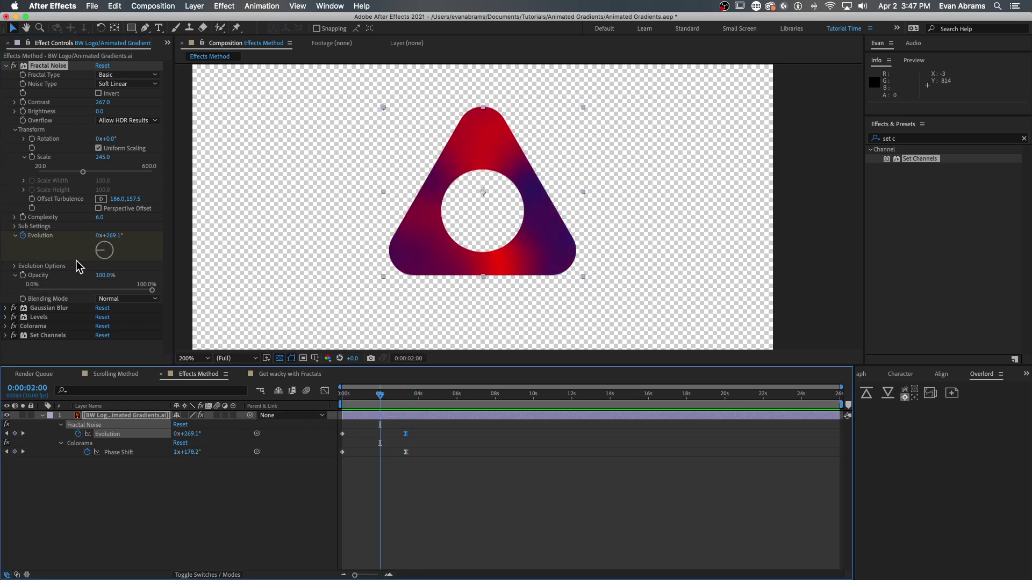
click(22, 275)
click(406, 394)
drag(107, 289, 3, 290)
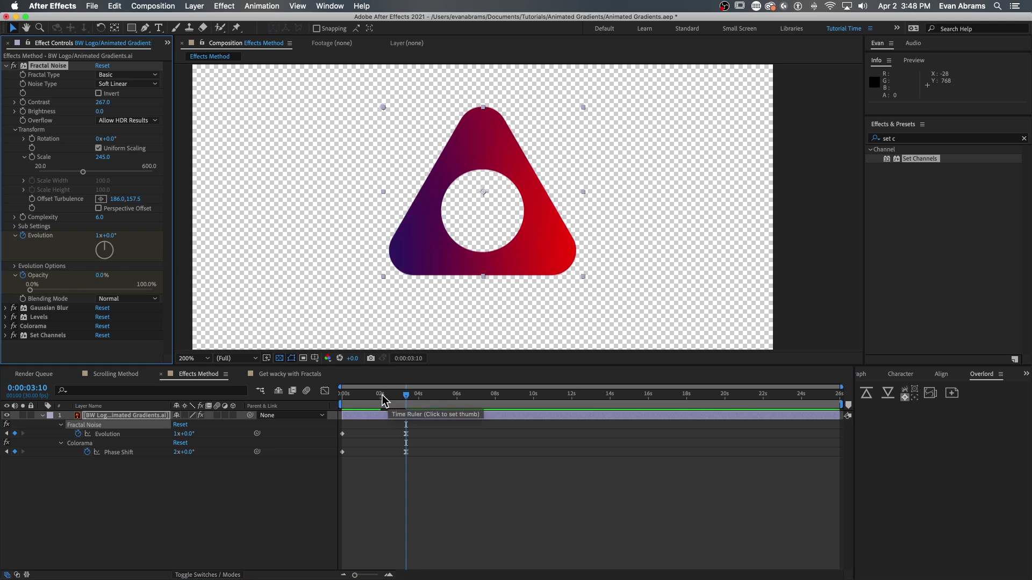
drag(382, 395, 264, 421)
key(space)
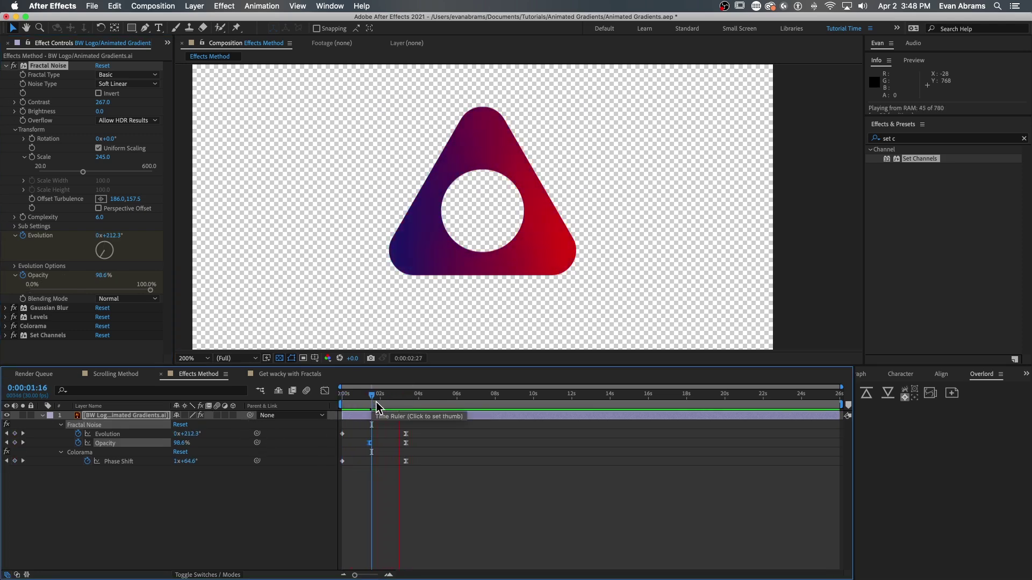
key(space)
drag(385, 398, 333, 408)
key(space)
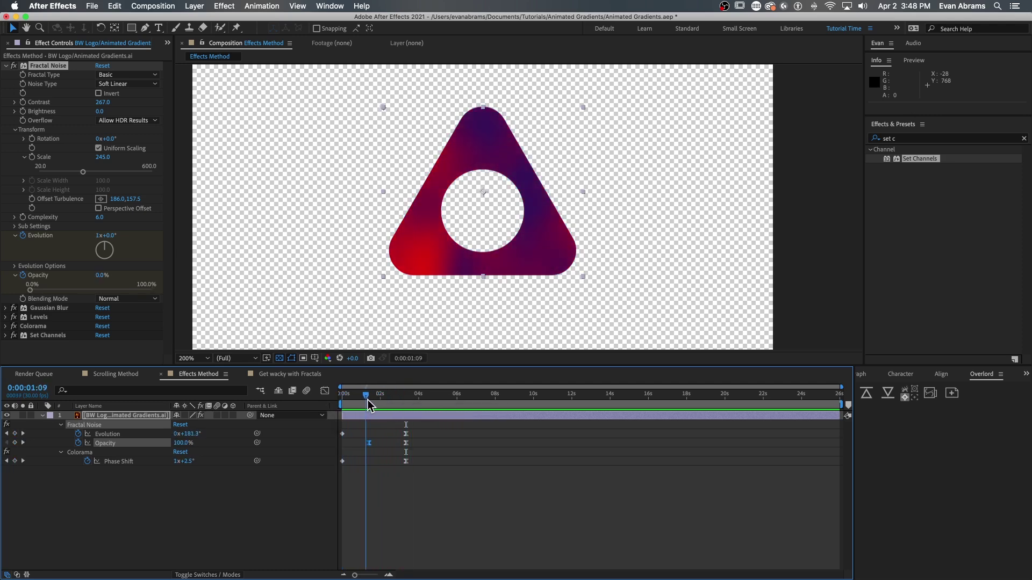
click(477, 507)
click(5, 66)
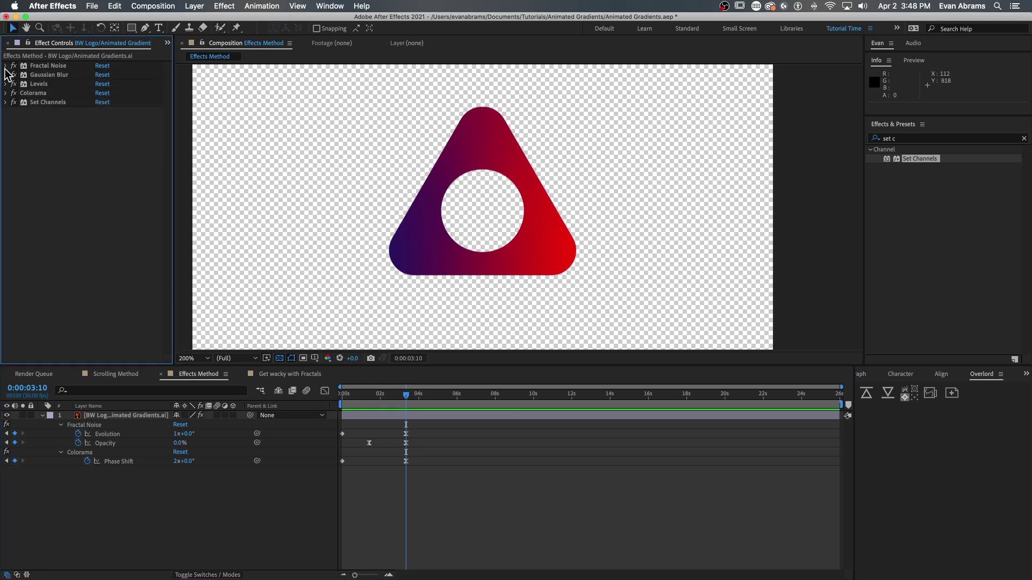
Step: Delete the old fractals composition from the project, and create a new one named Get Wacky With Fractals
scroll(163, 44, up, 1)
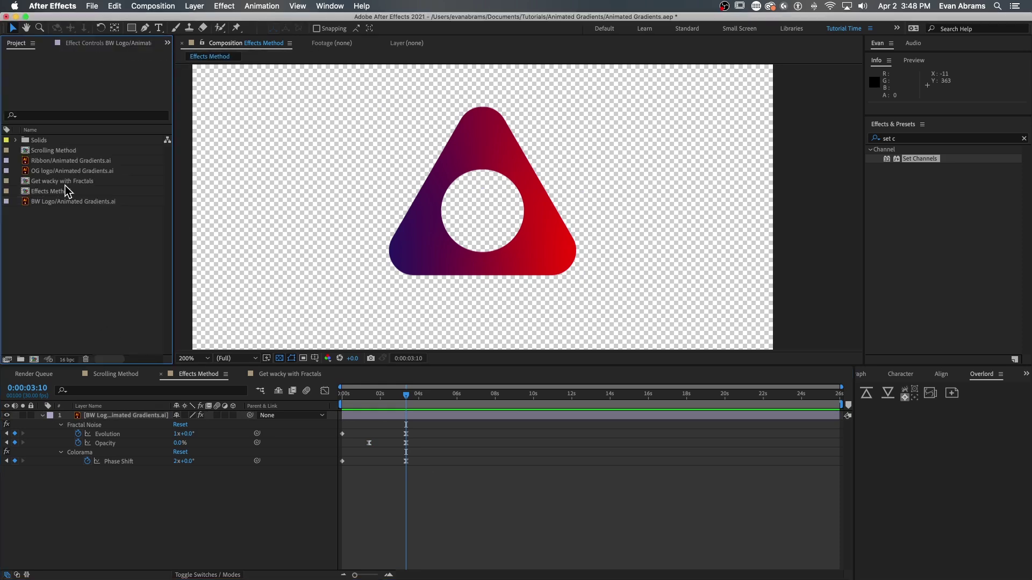
click(64, 182)
key(Delete)
key(Return)
click(34, 359)
text(Get Wacky With Fracta)
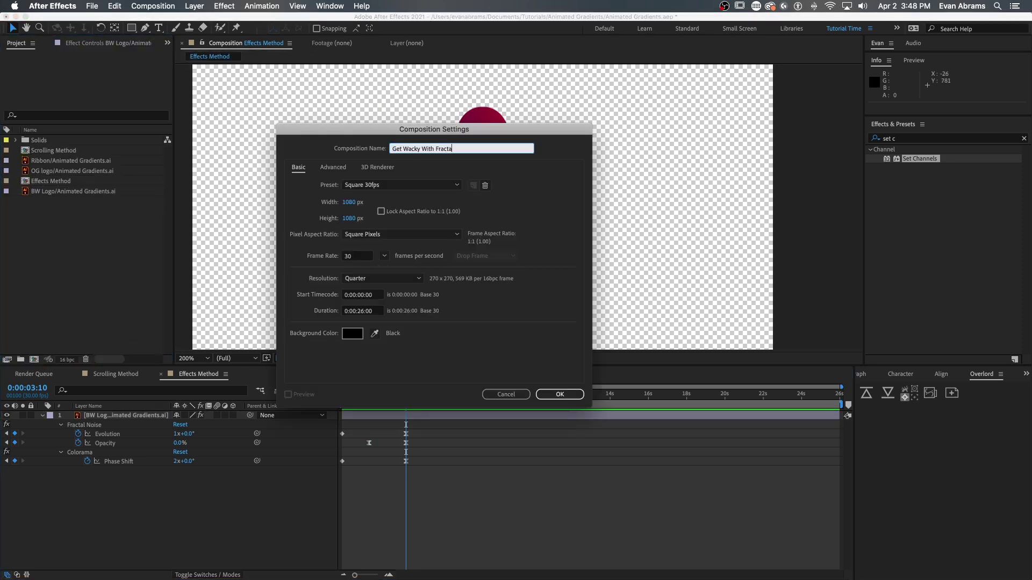
text(ls)
key(Return)
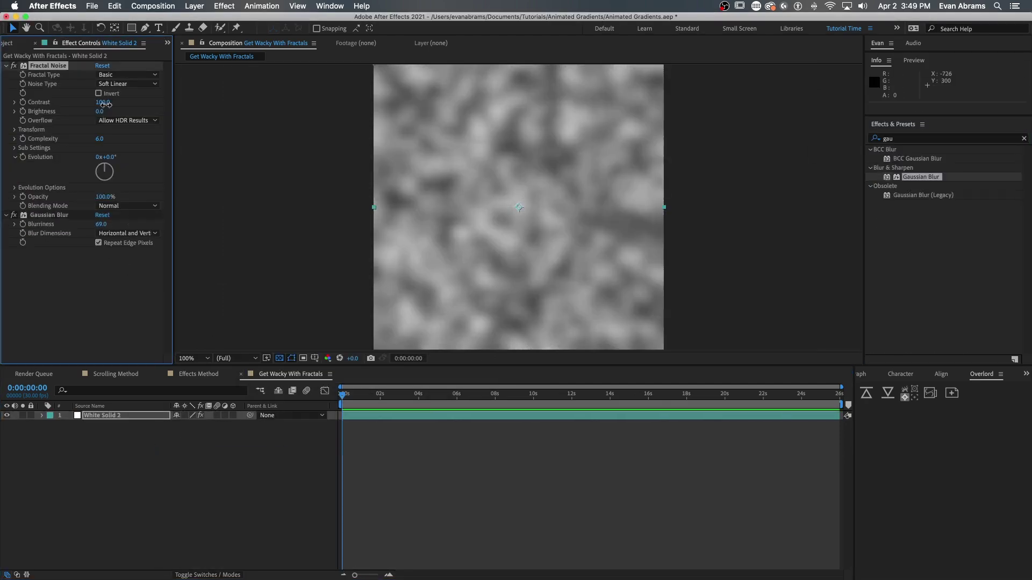
Step: Set Fractal Noise's Contrast to 335 and Scale to 354 on the white solid, and adjust Gaussian Blur's Blurriness
drag(106, 103, 134, 103)
click(14, 130)
drag(102, 157, 120, 157)
drag(101, 304, 118, 300)
drag(103, 102, 132, 102)
click(6, 66)
click(6, 75)
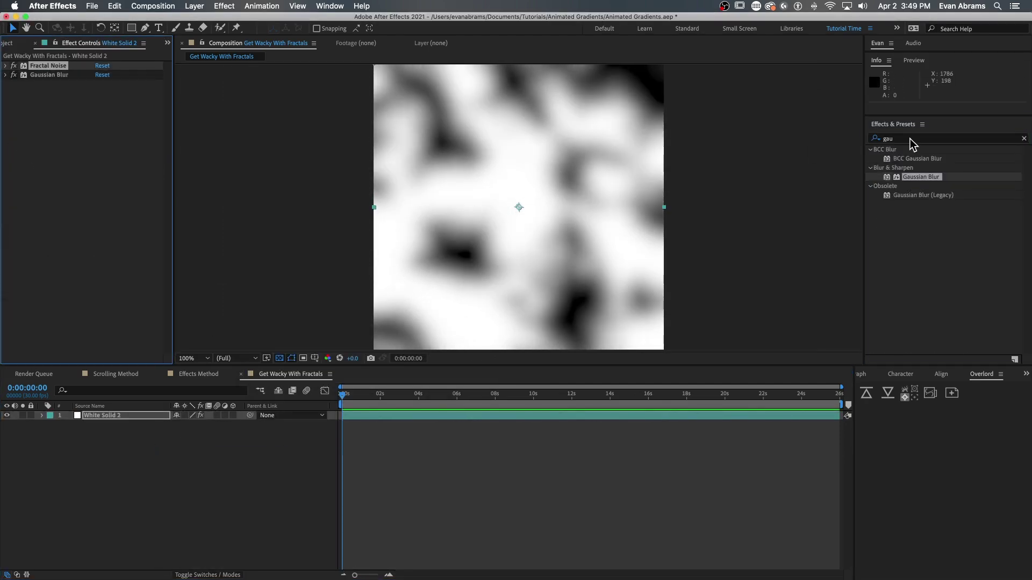
Step: Apply Colorama below Gaussian Blur on the white solid with a keyframed Phase Shift, and preview the colour cycle
drag(905, 158, 80, 108)
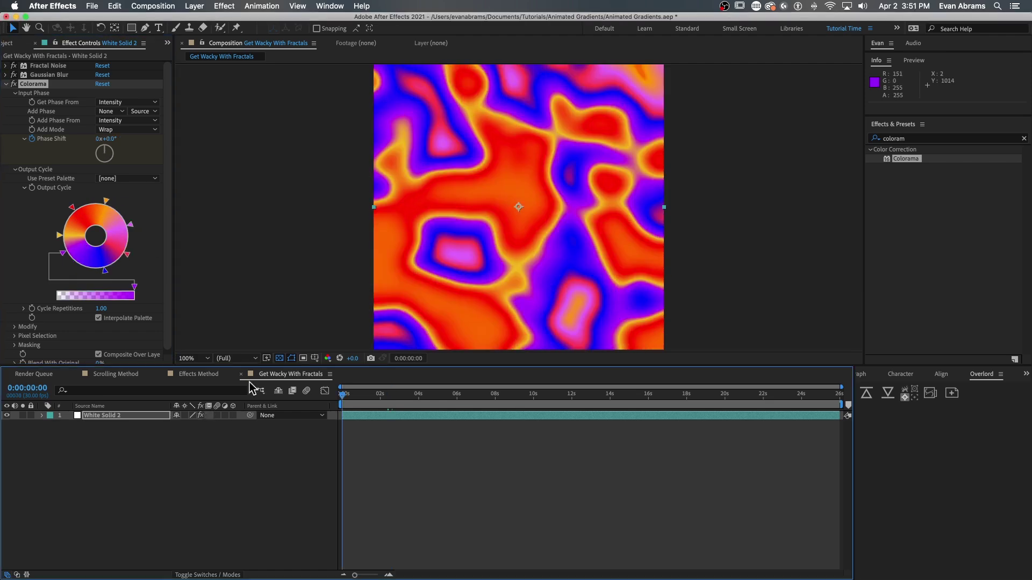
key(space)
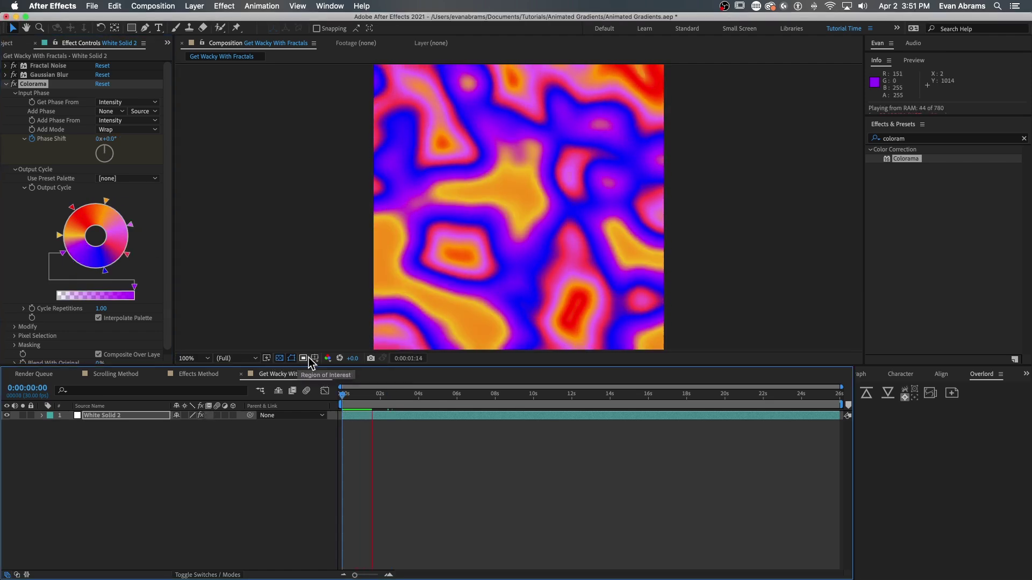
key(space)
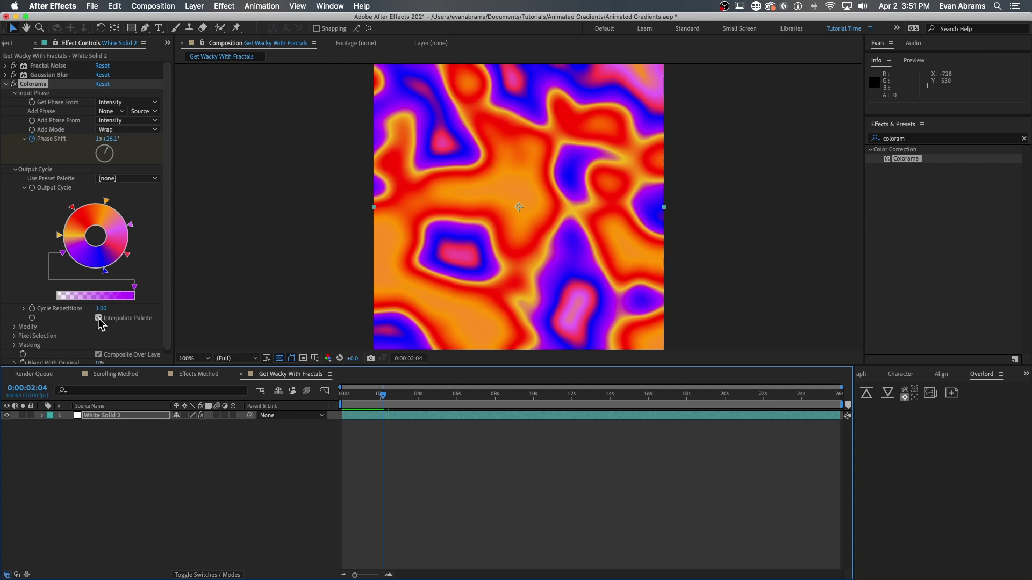
Step: Turn off Colorama's Interpolate Palette and raise Cycle Repetitions to 4
click(98, 317)
key(space)
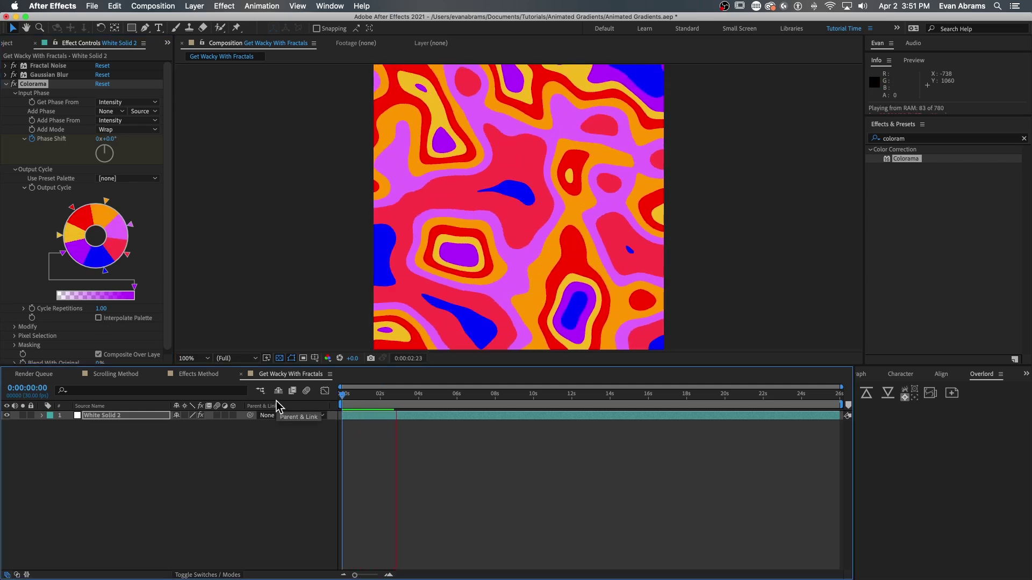
click(101, 309)
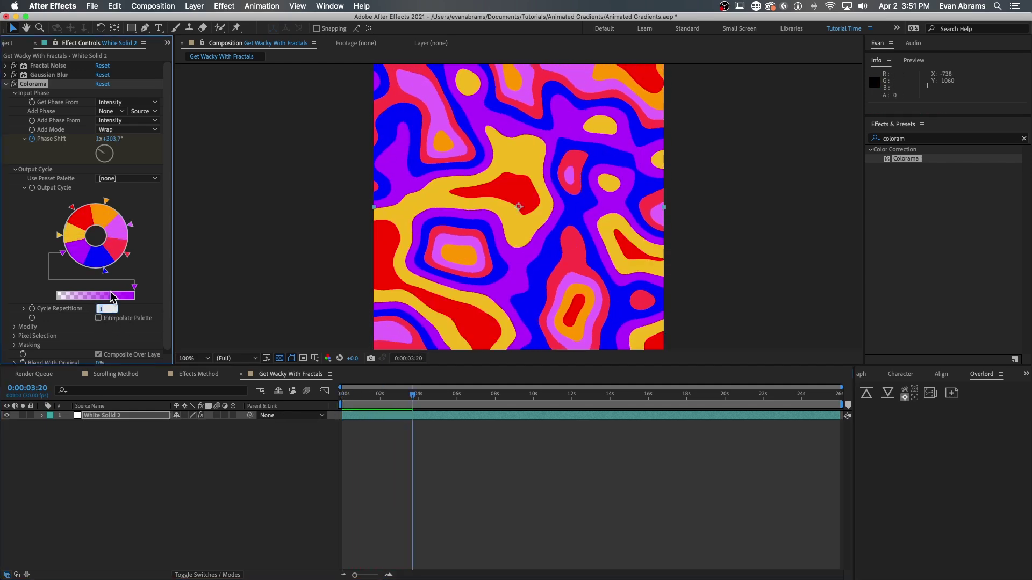
text(2)
key(Return)
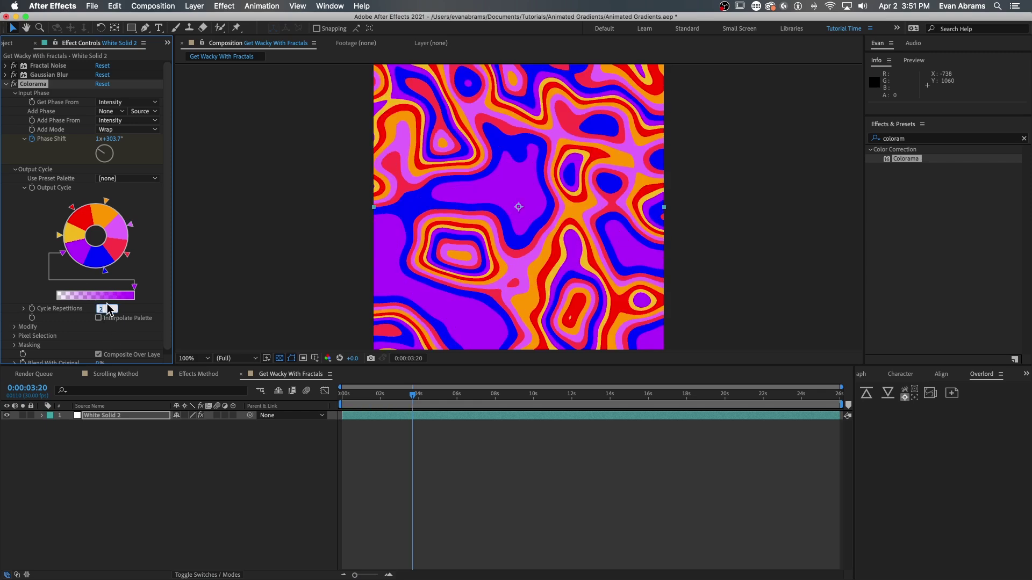
text(4)
key(Return)
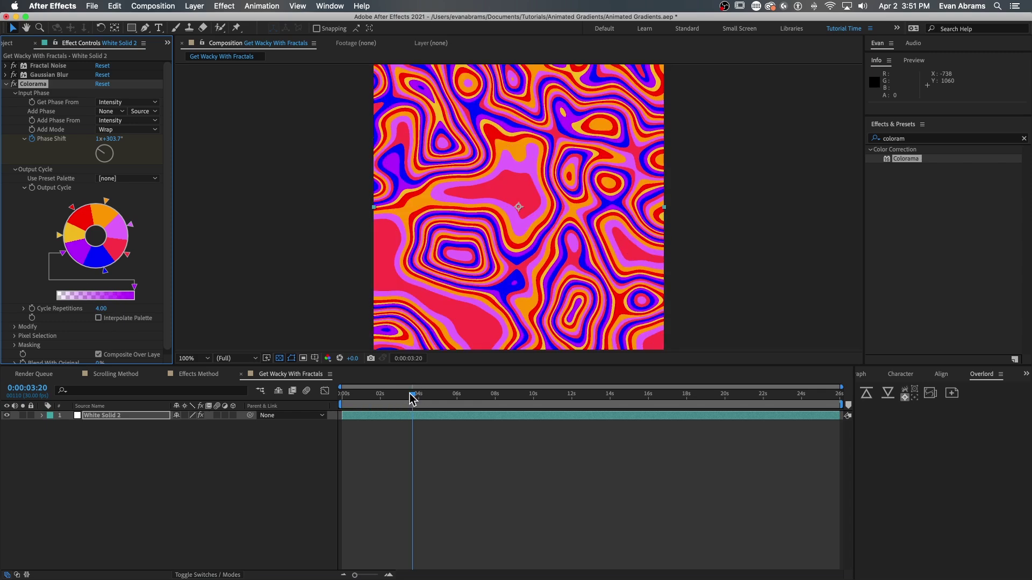
Step: Preview the banded pattern, and move Colorama's second Phase Shift keyframe to about 12 seconds
drag(411, 395, 212, 419)
key(space)
click(408, 416)
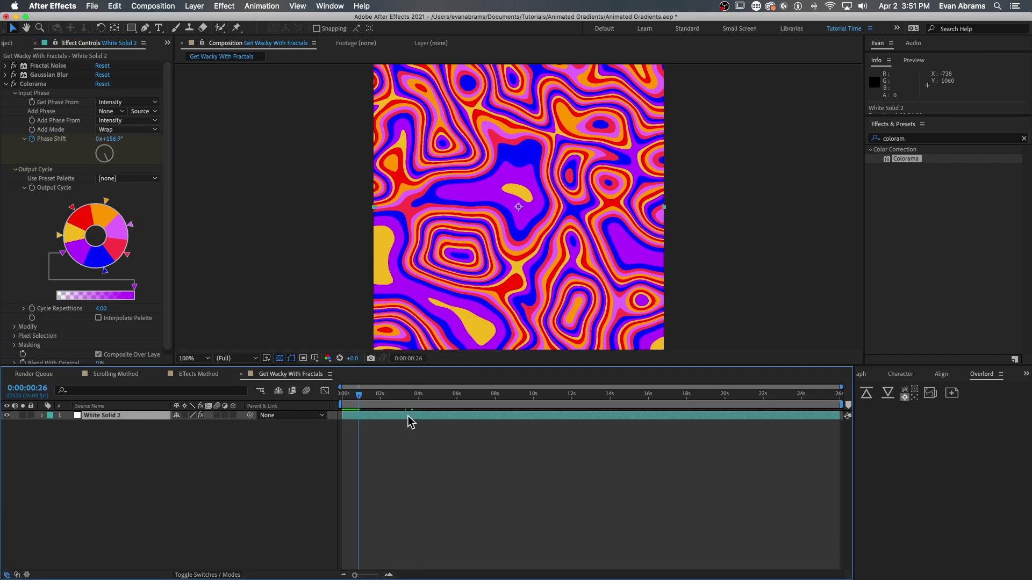
key(u)
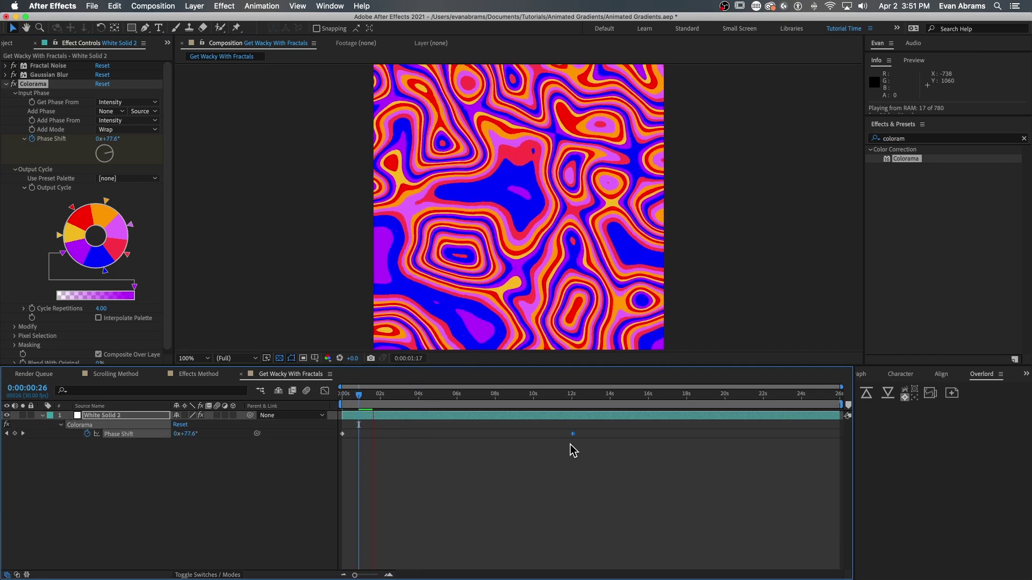
Step: Keyframe Fractal Noise's Evolution from 0x+0.0° at the timeline start to 2x+0.0° at about 12 seconds, and preview the animation
click(6, 65)
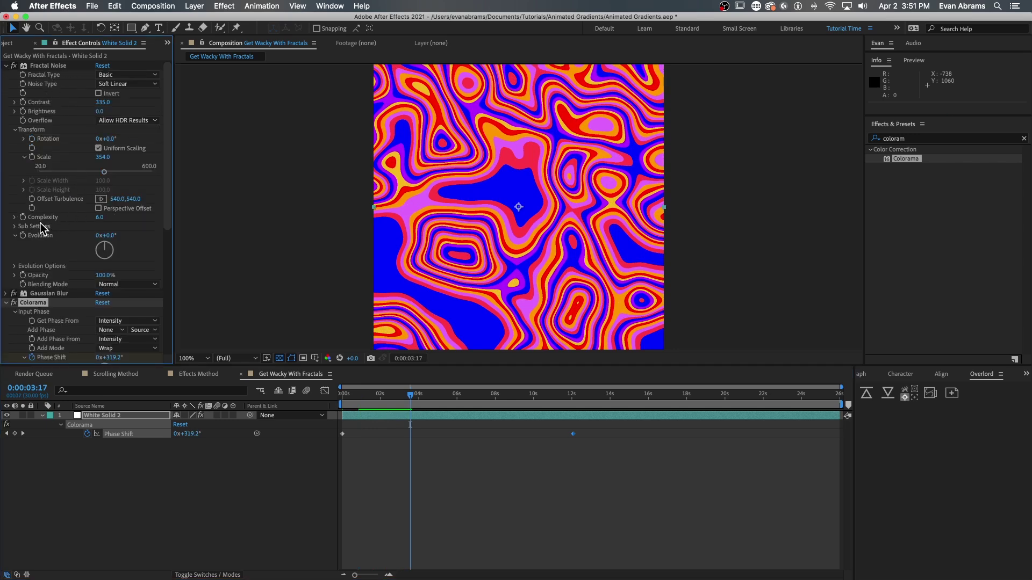
click(23, 235)
drag(410, 433, 341, 434)
drag(99, 235, 106, 236)
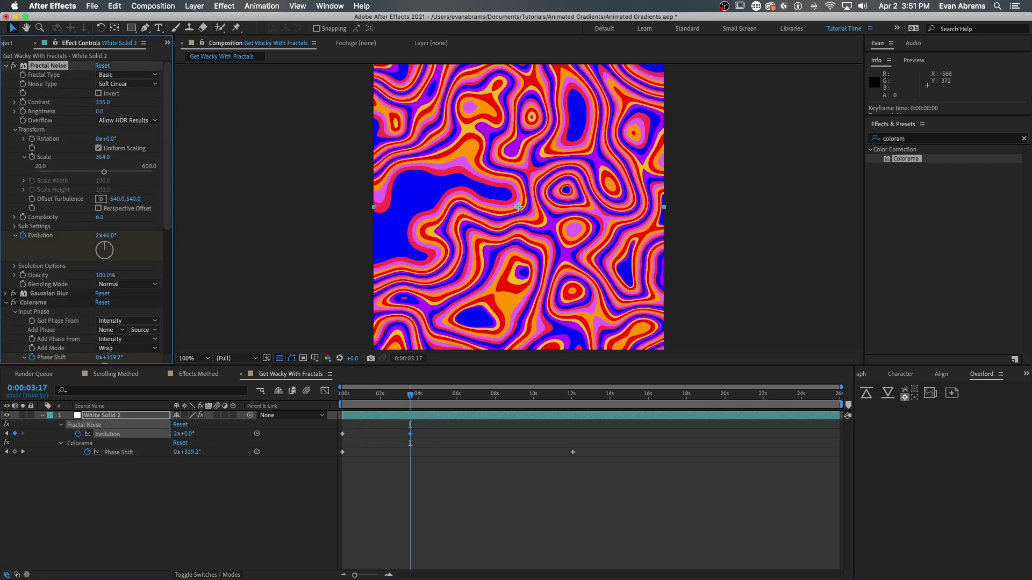
drag(410, 433, 572, 449)
key(space)
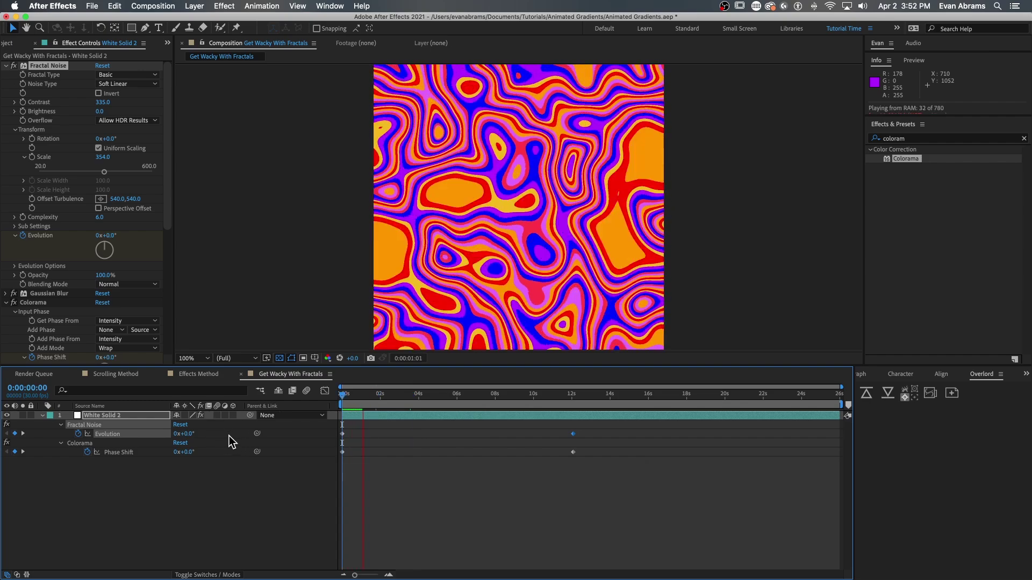
key(space)
Step: Time-reverse Colorama's Phase Shift keyframes, set the work area's end, and preview the animation
click(118, 452)
right_click(342, 452)
mouse_move(398, 568)
click(505, 568)
key(space)
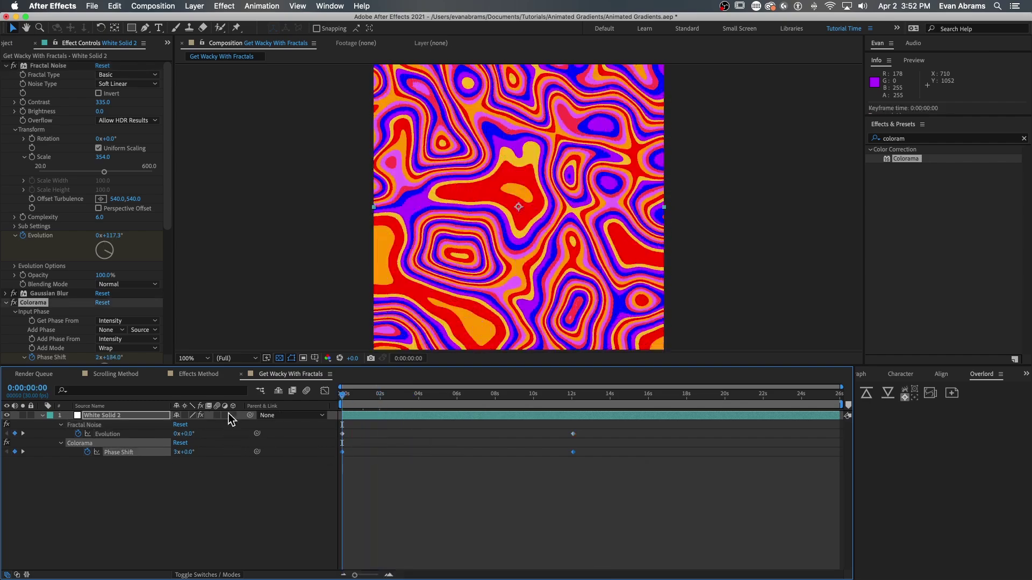
key(n)
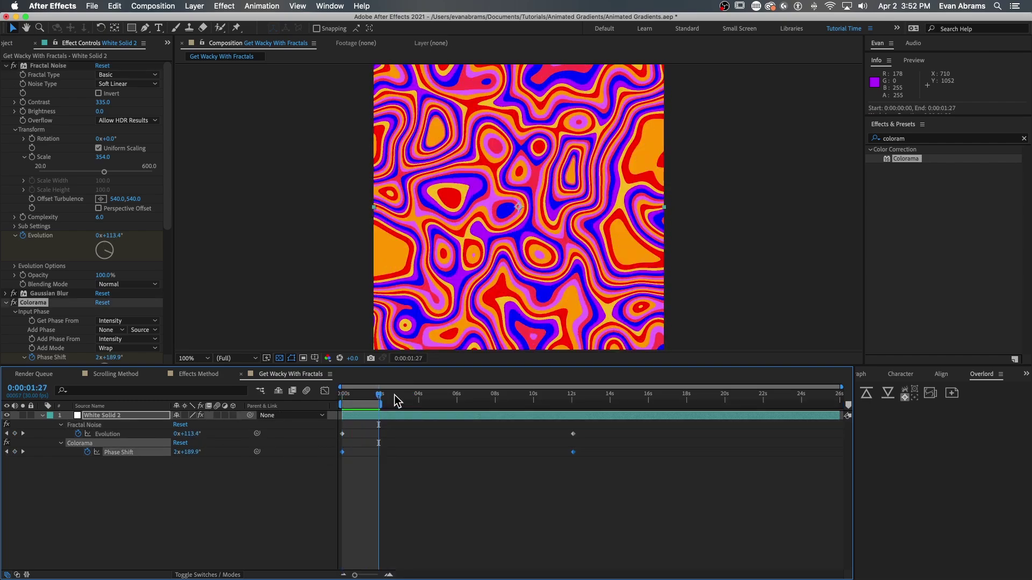
key(space)
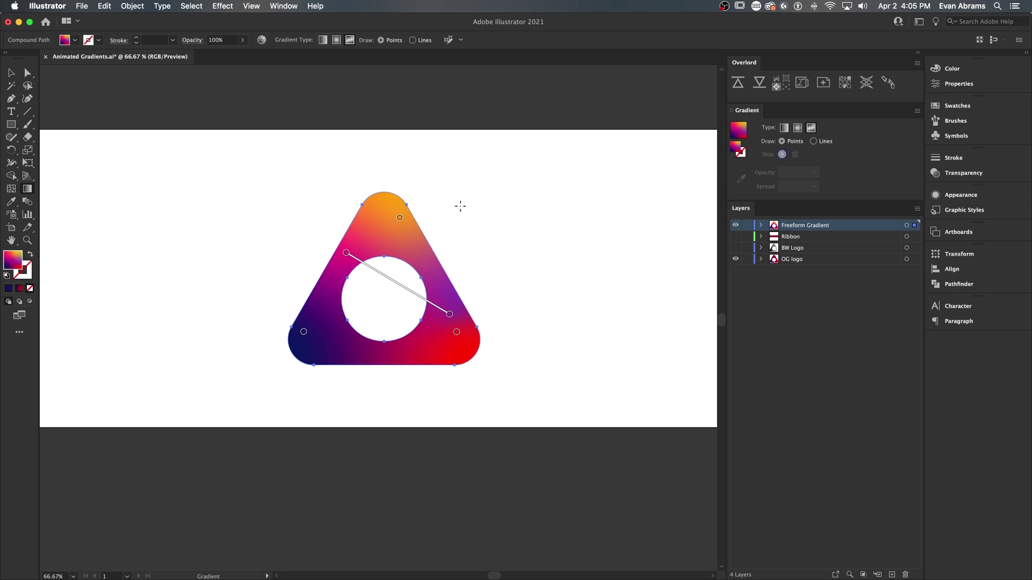
Step: In After Effects, create a 230 × 230 circle without a stroke, filled with the Illustrator gradient's orange, and name its layer Orange
double_click(400, 217)
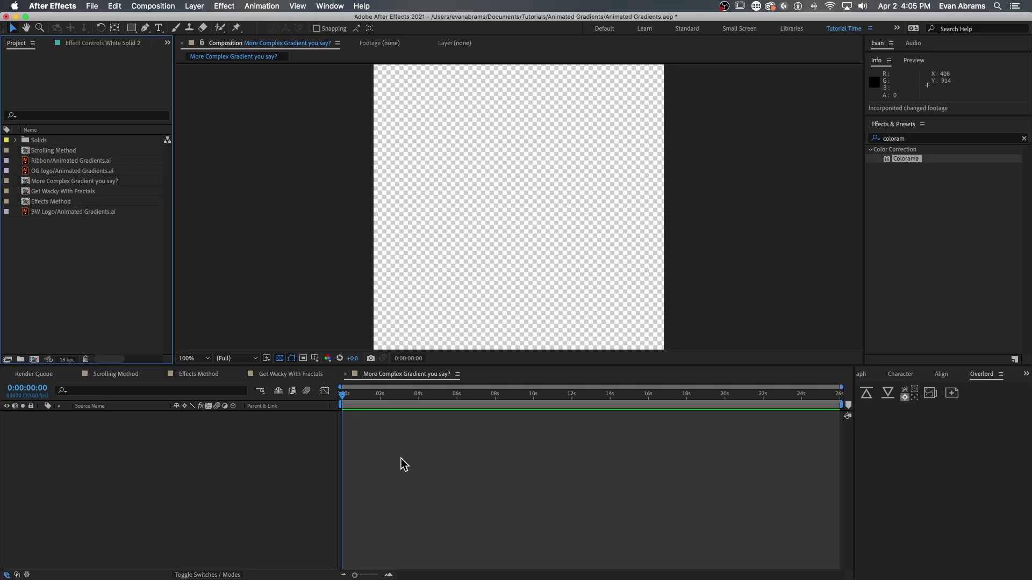
double_click(131, 28)
drag(147, 457, 123, 457)
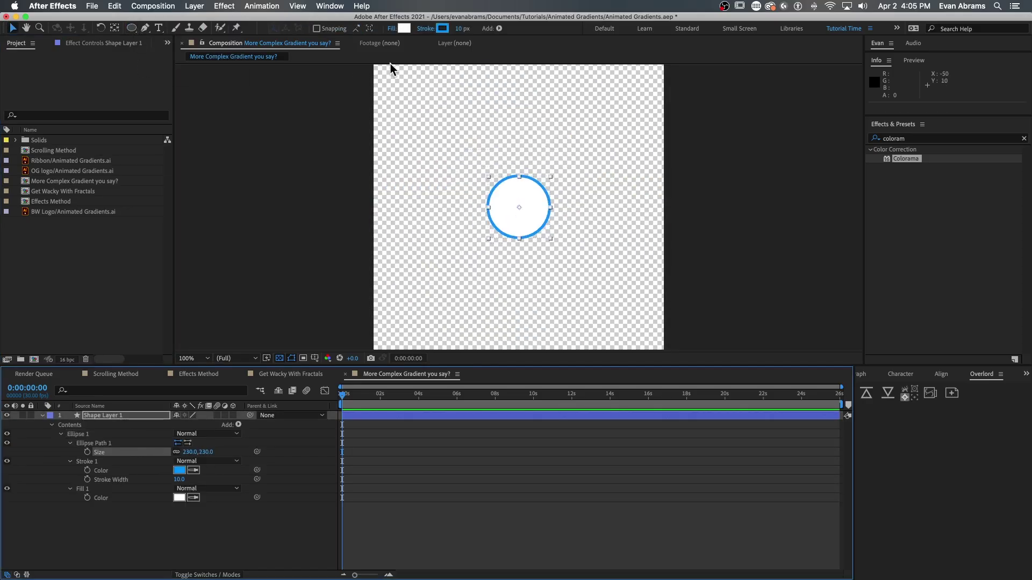
key(Delete)
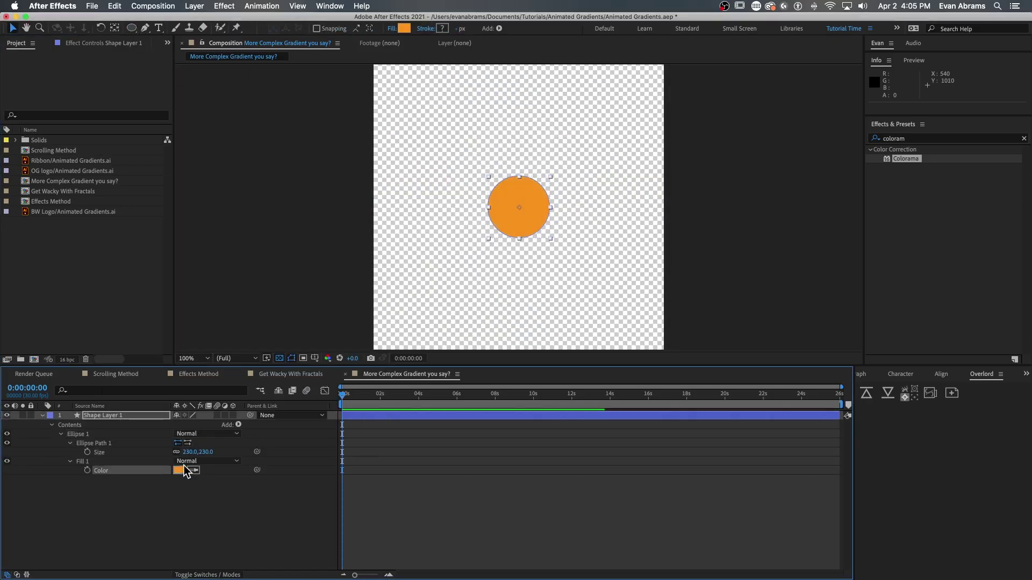
text(Orang)
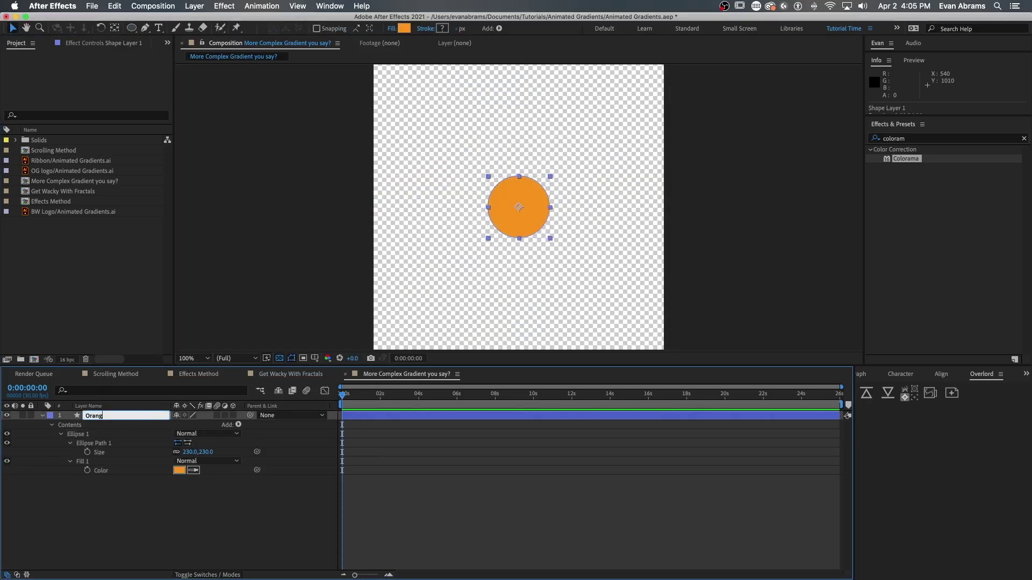
text(e)
key(Return)
Step: Give the Orange layer an orange label colour and duplicate it four times
click(50, 416)
click(70, 519)
key(ctrl+d)
key(ctrl+d)
key(ctrl+d)
key(ctrl+d)
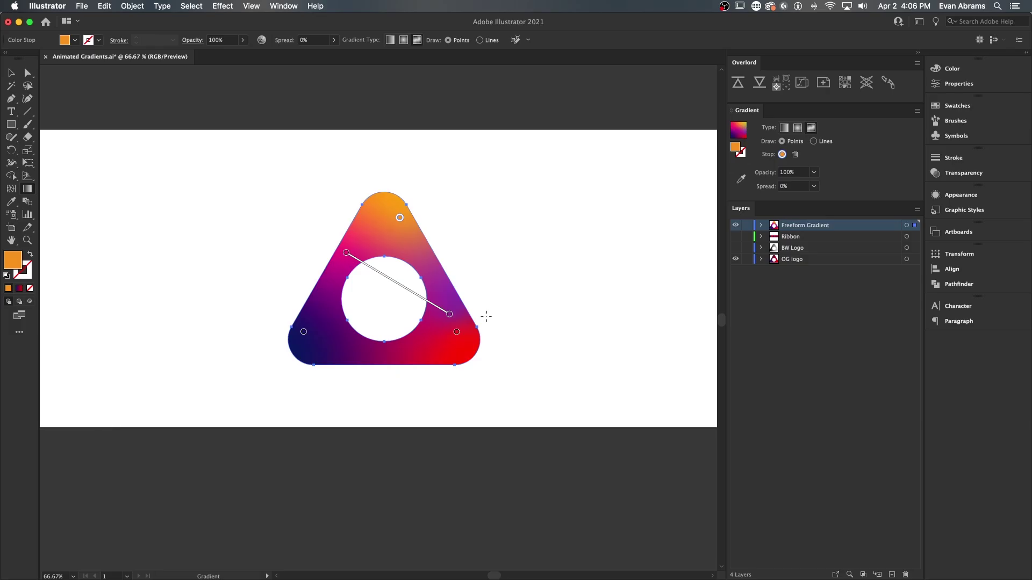
Step: Turn the top circle into the gradient's fuchsia, named Fuchsia? with a pink label, and move it to the bottom of the layer stack
click(404, 28)
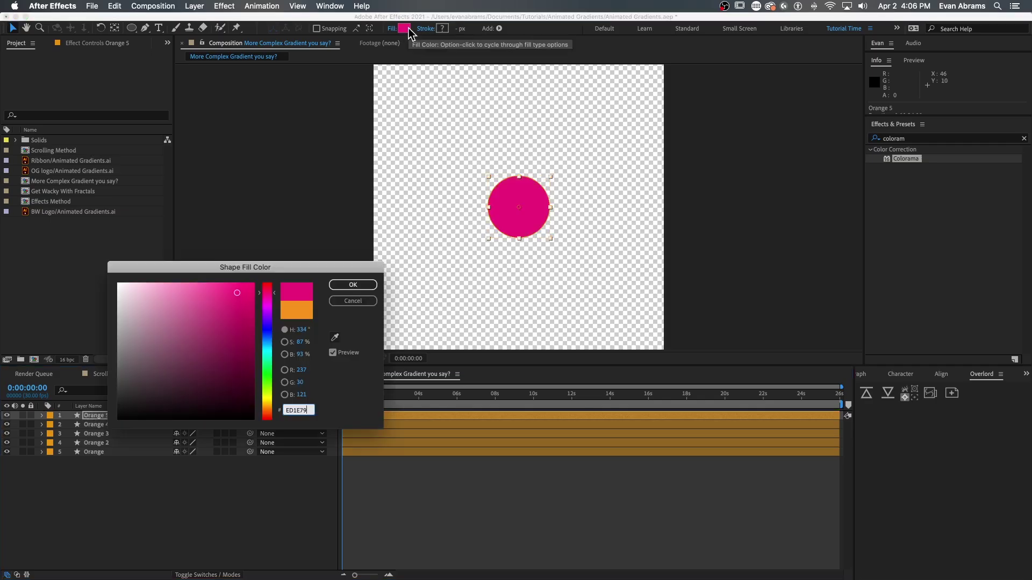
key(Return)
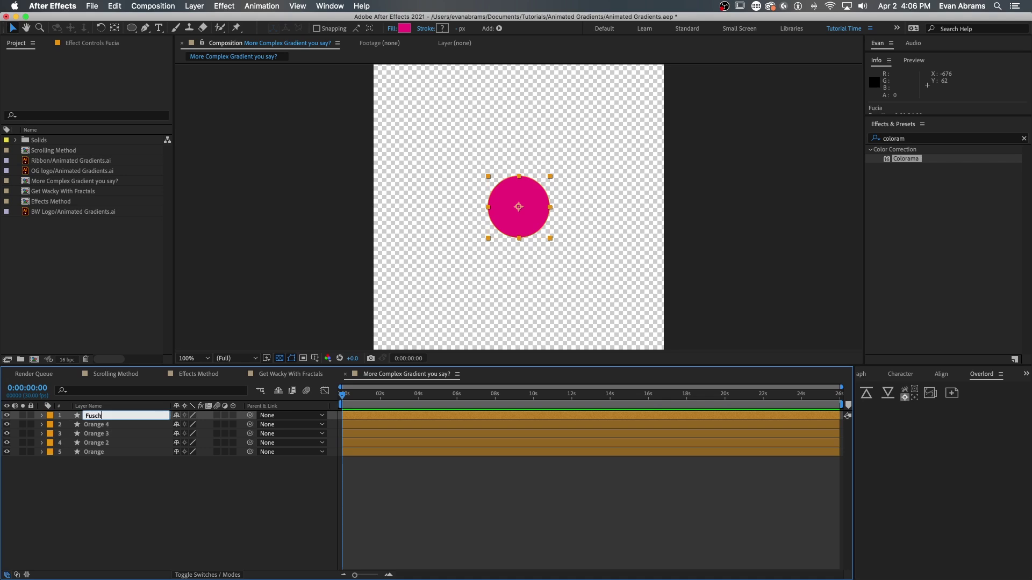
click(50, 416)
click(91, 539)
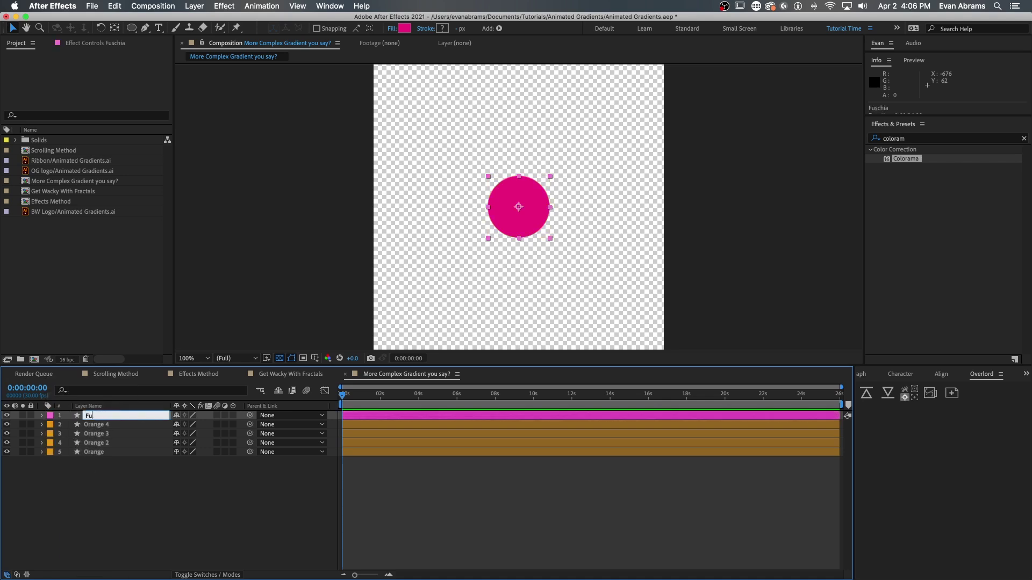
drag(110, 459, 111, 457)
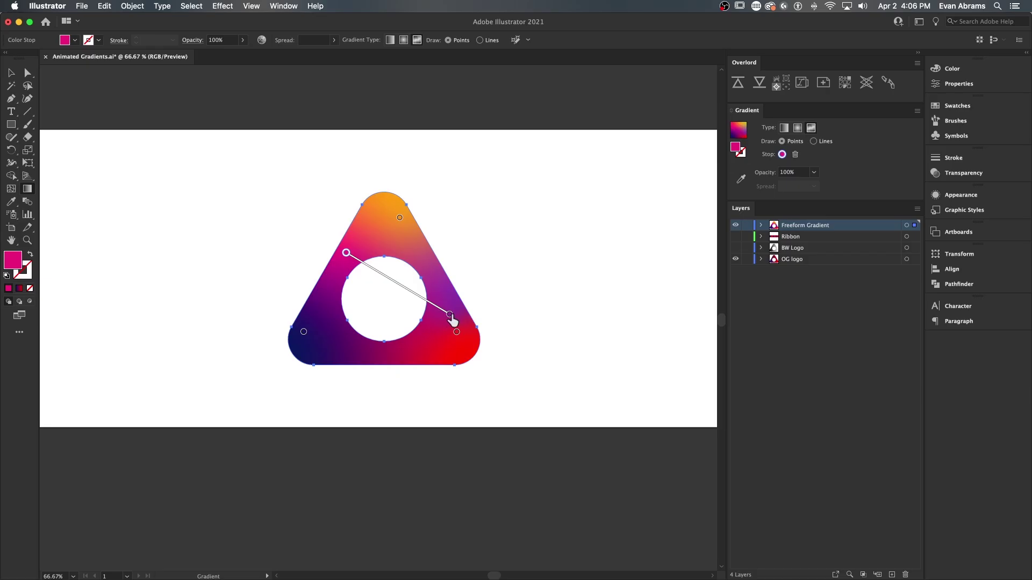
Step: Turn the top orange circle into Purple with fill 93278F and a purple label, and move it to the bottom of the stack
click(103, 418)
click(403, 28)
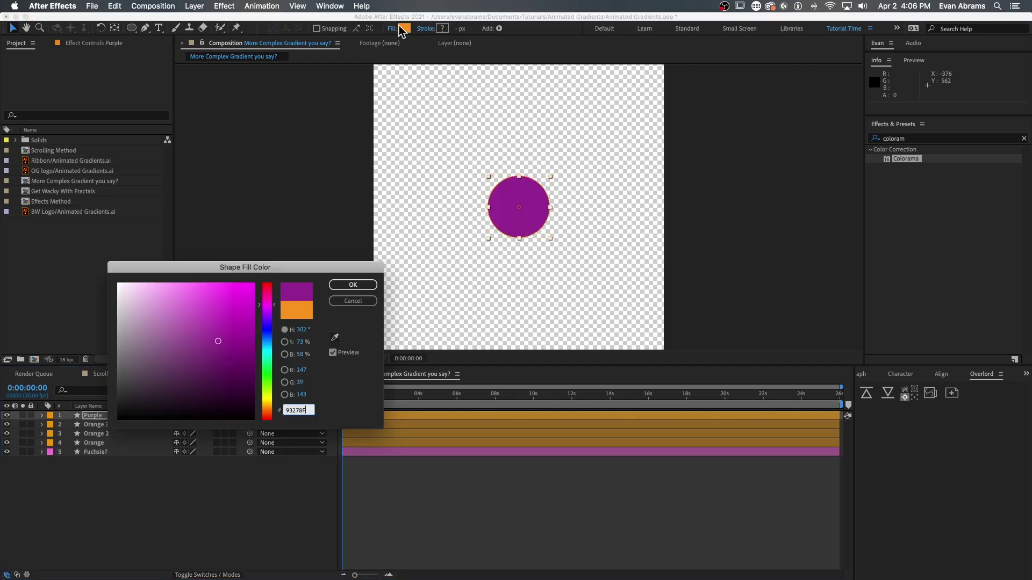
key(Return)
click(50, 416)
click(81, 504)
drag(78, 418, 78, 457)
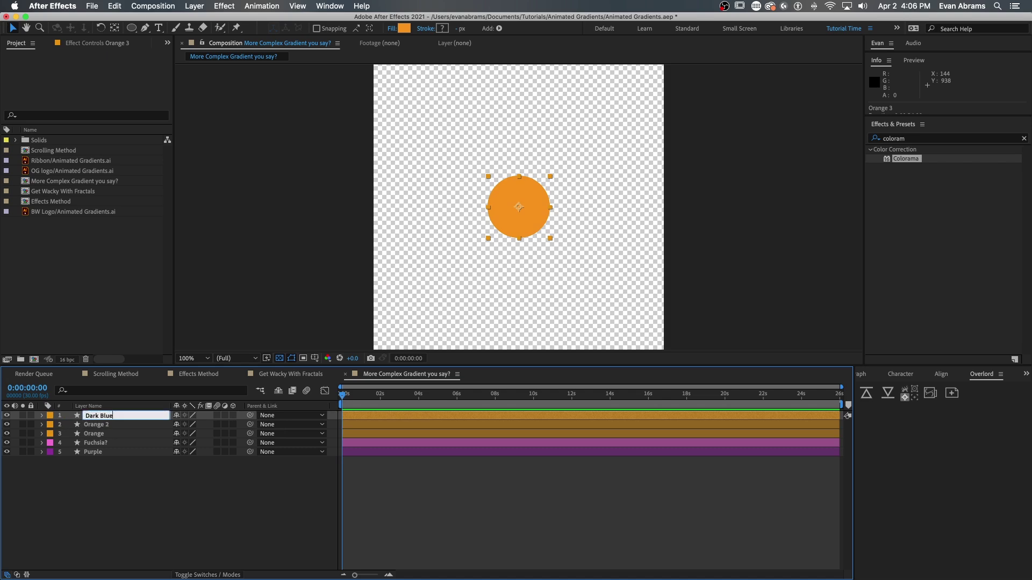
Step: Name the top circle Dark Blue, give it the gradient's dark blue fill and a blue label, and place it just above Fuchsia?
key(Return)
click(403, 28)
key(Return)
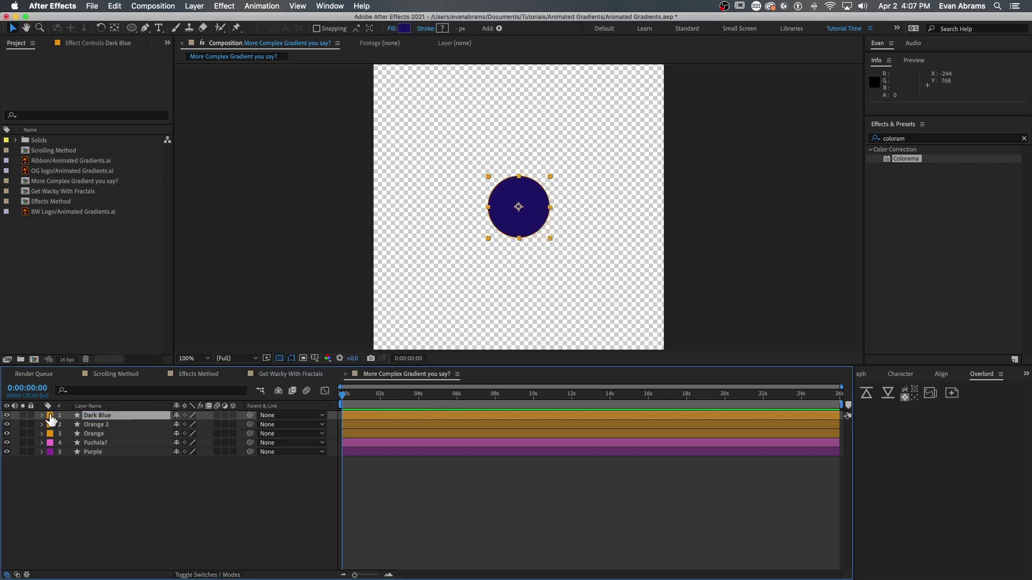
click(50, 416)
click(81, 487)
drag(97, 416, 102, 438)
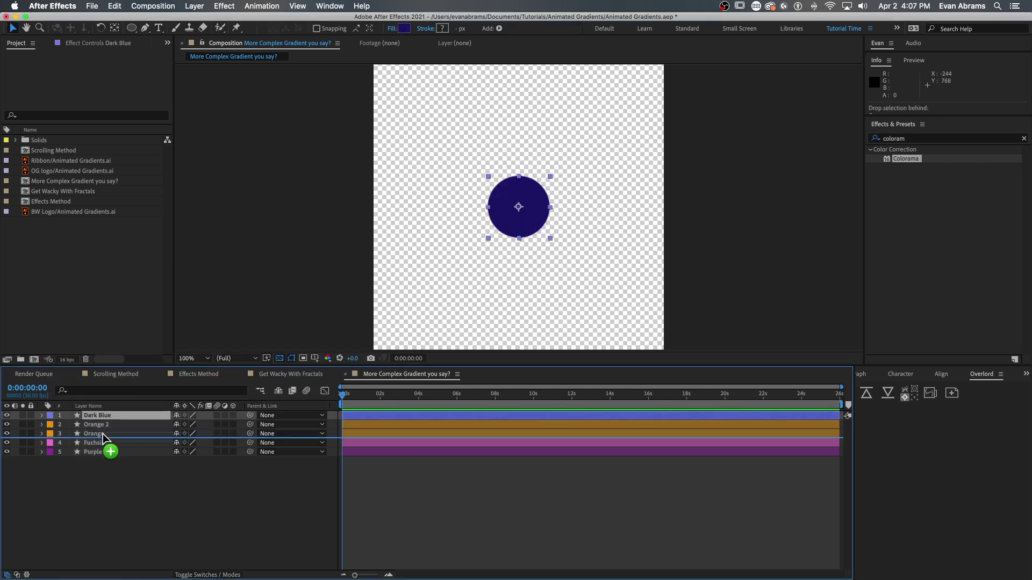
drag(102, 438, 102, 438)
Step: Turn the remaining duplicate, Orange 2, into Red with the gradient's red fill and a red label
click(55, 415)
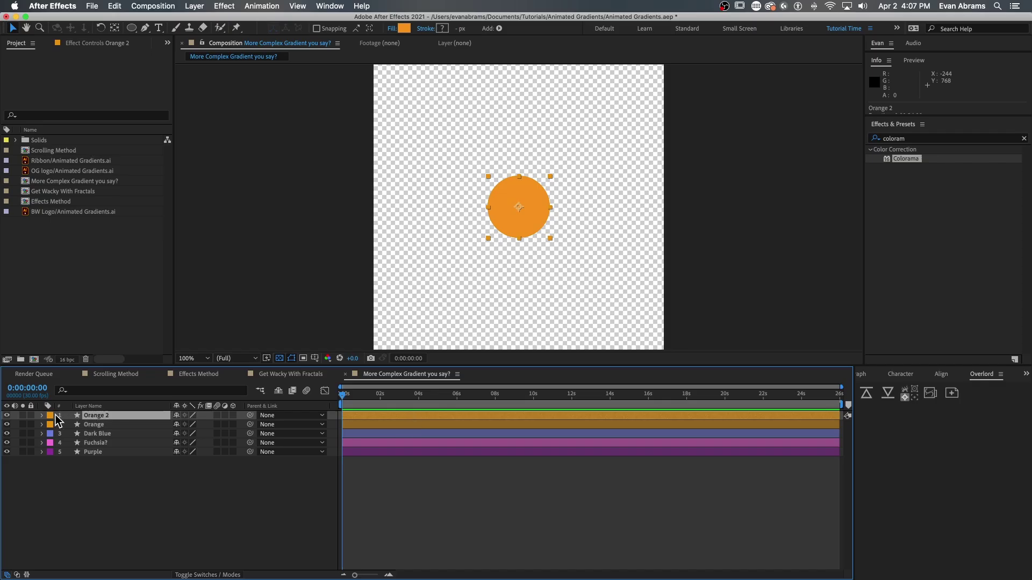
click(55, 417)
click(103, 419)
click(404, 28)
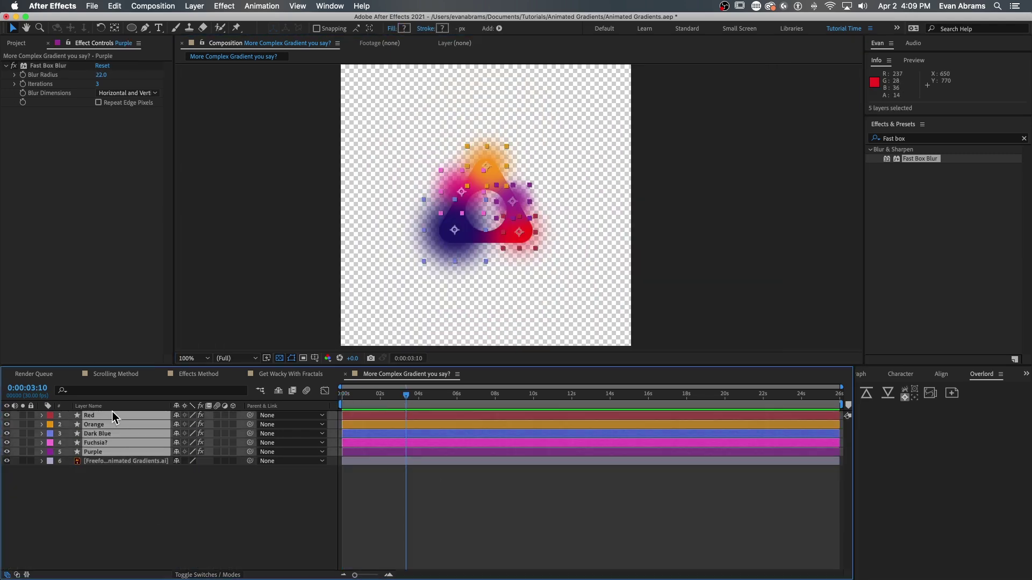
Step: Set Position, Scale and Blur Radius keyframes at 0:00:03:10 on all five coloured circle layers
key(p)
key(shift+s)
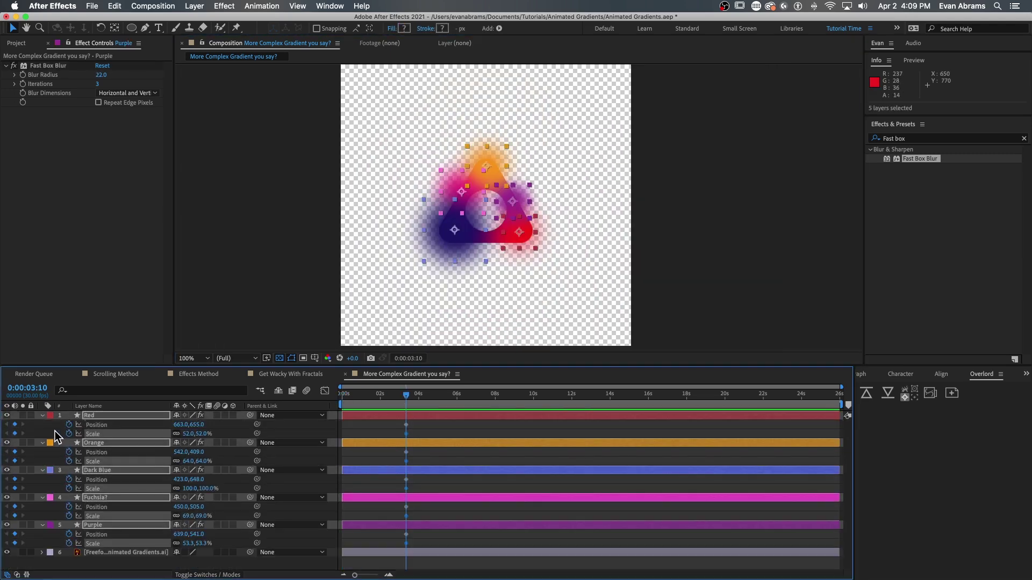
click(81, 391)
text(blur)
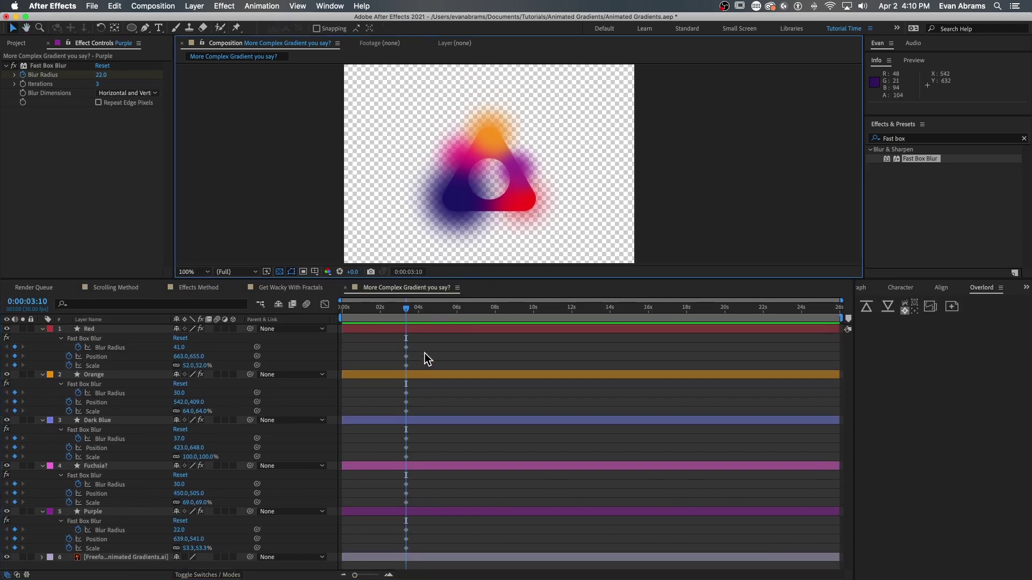
key(u)
click(363, 411)
Step: Keyframe Dark Blue's starting state near the timeline start with Position about 681, 448, Scale 163% and Blur Radius 82
drag(406, 309, 342, 309)
drag(458, 198, 526, 145)
drag(203, 456, 236, 456)
drag(179, 439, 195, 438)
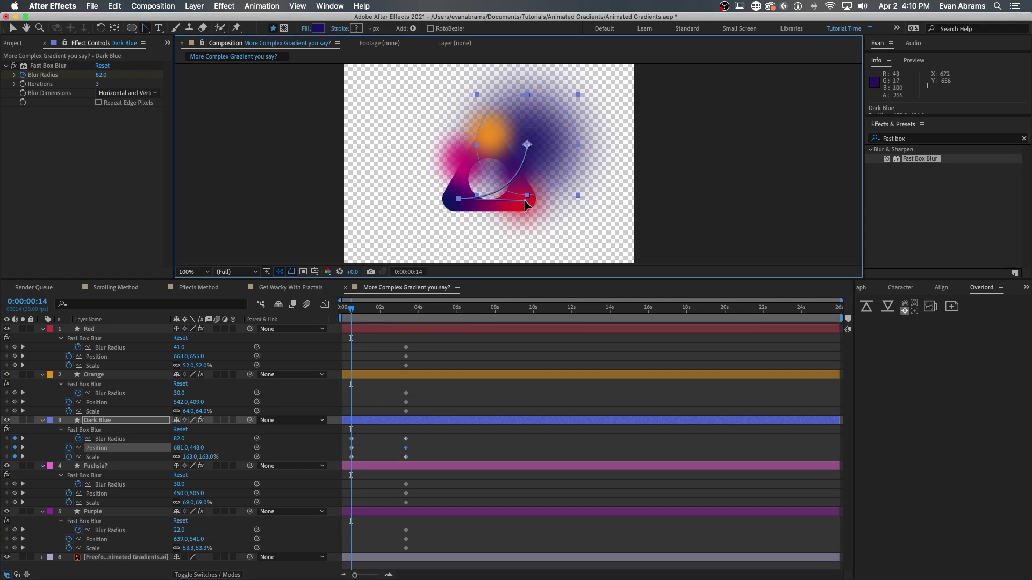
Step: Keyframe Red's starting state at the timeline start with Position about 415, 445, Scale 115% and Blur Radius 16
drag(522, 200, 450, 137)
drag(188, 365, 222, 366)
drag(179, 347, 165, 347)
Step: Keyframe Orange at the timeline start with Position about 406, 647, Scale 43% and Blur Radius 40, and bring it above Red
drag(484, 171, 456, 199)
drag(489, 134, 453, 198)
drag(189, 411, 177, 411)
drag(179, 393, 184, 392)
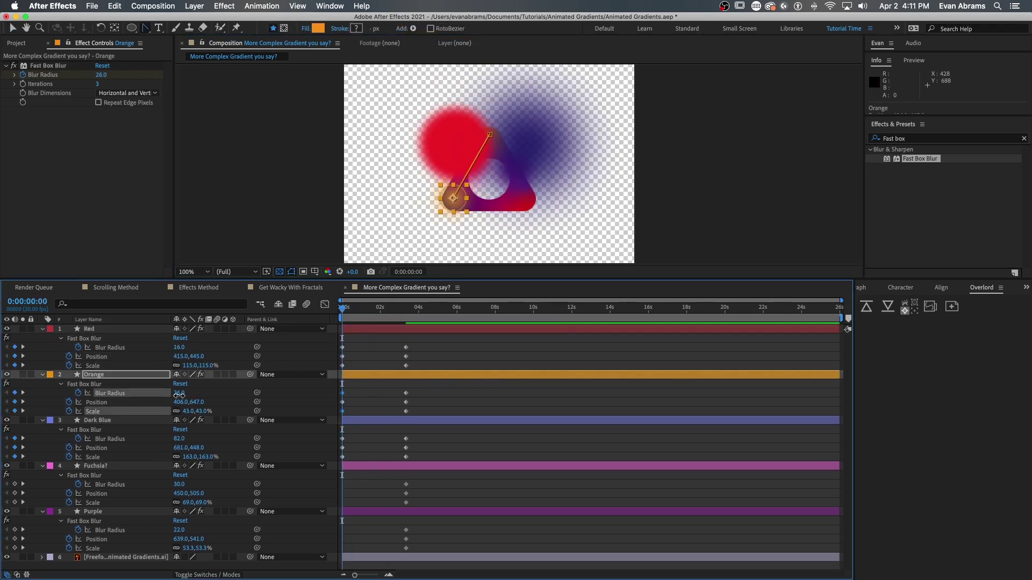
key(super+])
mouse_move(342, 309)
mouse_down()
mouse_move(357, 329)
mouse_move(342, 329)
mouse_up()
Step: Keyframe Fuchsia? at the timeline start with Position about 510, 677, Scale 94% and Blur Radius 43
click(96, 465)
drag(465, 160, 481, 207)
drag(190, 503, 204, 502)
drag(179, 485, 186, 484)
Step: Keyframe Purple's starting state at the timeline start by moving it up to the left, enlarging it and setting Blur Radius to 73
click(98, 539)
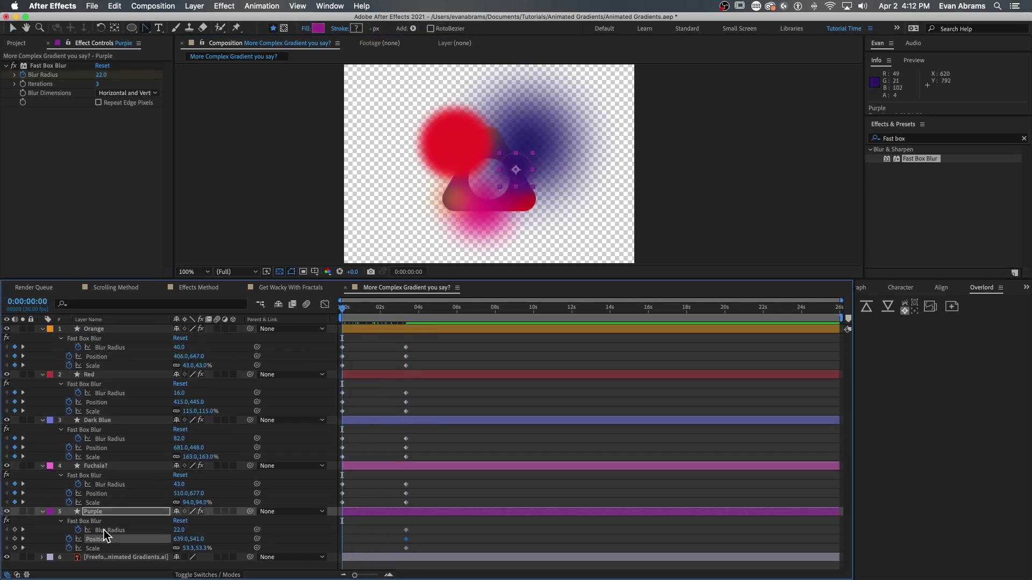
drag(516, 169, 492, 134)
drag(191, 548, 211, 548)
drag(492, 134, 475, 118)
Step: Add two null objects, parenting Orange, Dark Blue and Purple to Null A, and Red and Fuchsia? to Null B
drag(342, 309, 416, 313)
key(super+a)
key(u)
key(super+alt+shift+y)
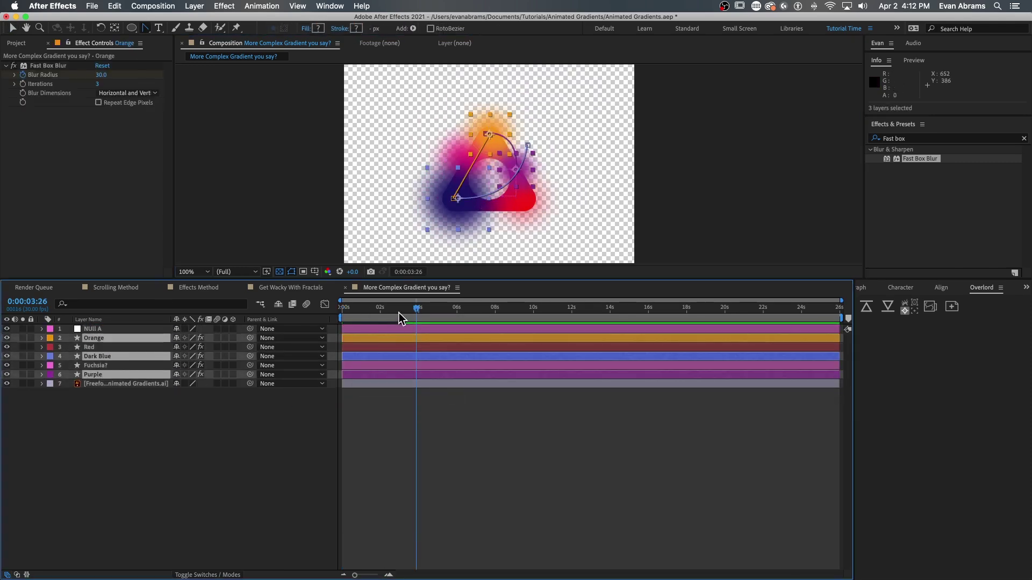
key(Home)
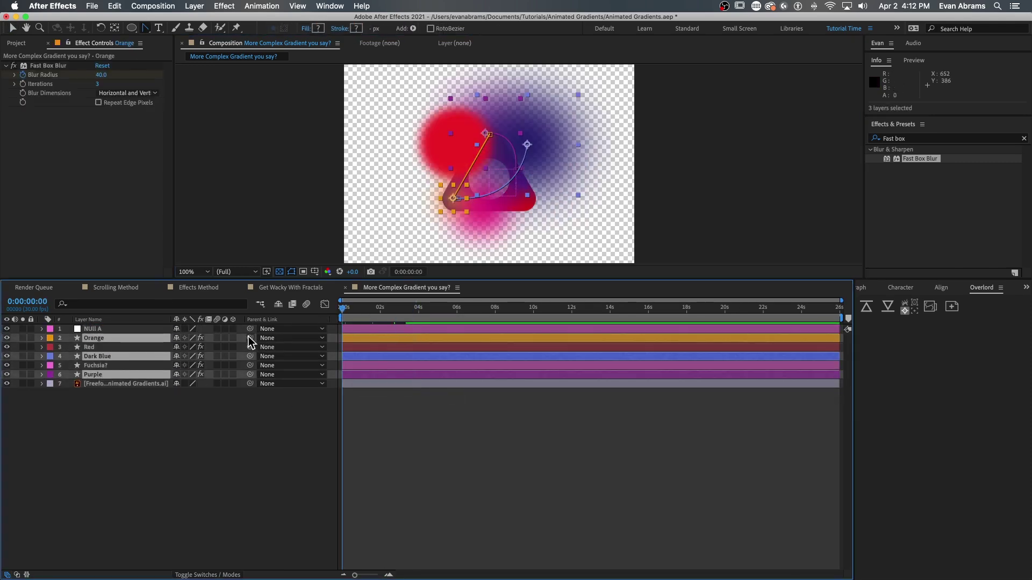
key(ctrl+d)
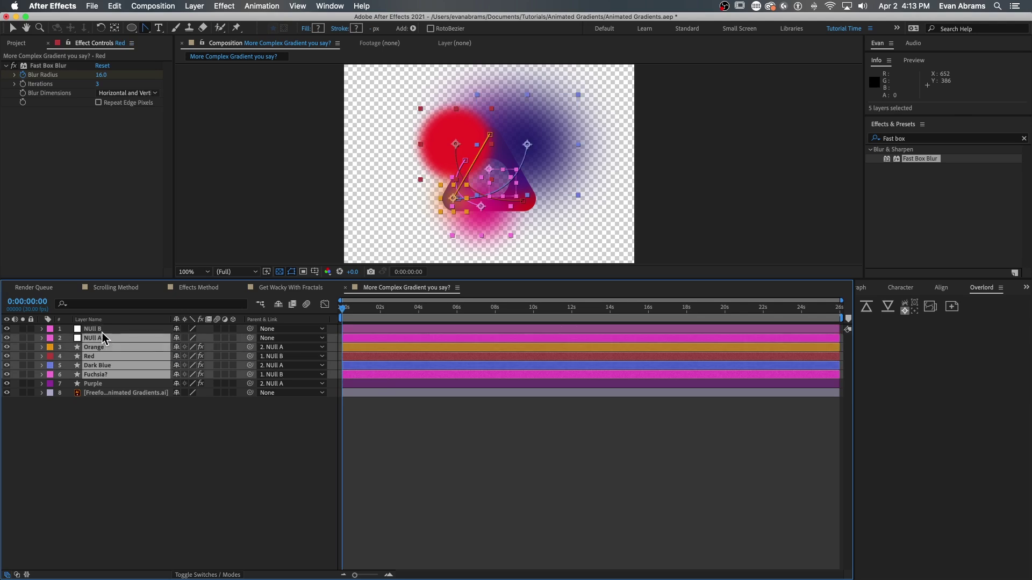
Step: Keyframe both nulls' Scale at 100% at 0:00:03:10 and ease the circles' final keyframes
shift+click(54, 347)
key(s)
click(435, 430)
key(u)
key(u)
drag(434, 361, 422, 336)
drag(427, 356, 406, 352)
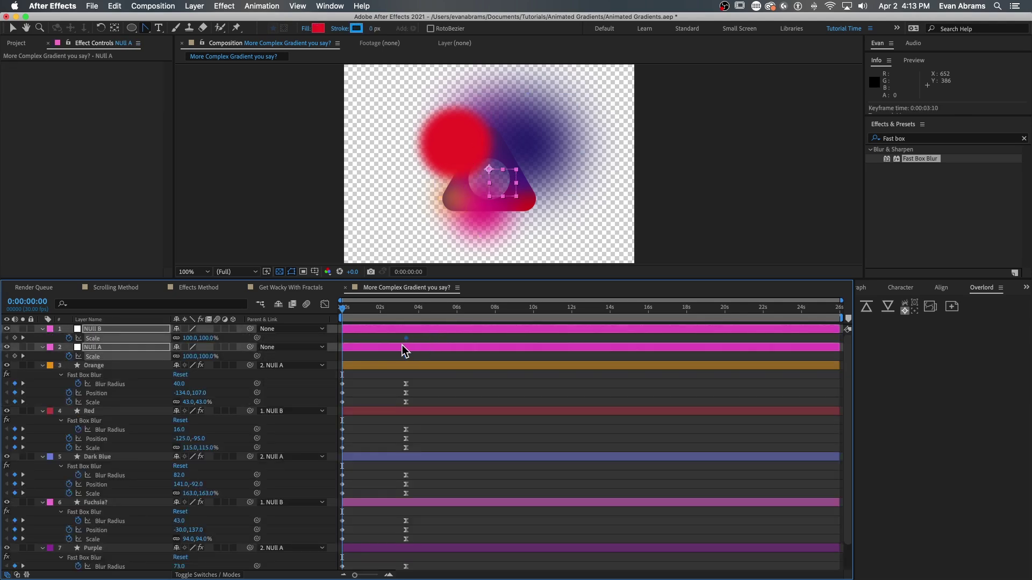
Step: Keyframe Scale at the timeline start as 120% for Null B and 80% for Null A, and ease both nulls' final Scale keyframes
key(super+shift+a)
click(206, 338)
text(120)
key(Tab)
text(80)
key(Return)
drag(413, 334, 397, 360)
key(F9)
Step: Animate the nulls' Rotation with eased keyframes, starting Null B at a positive and Null A at a negative angle, and preview the motion
key(shift+r)
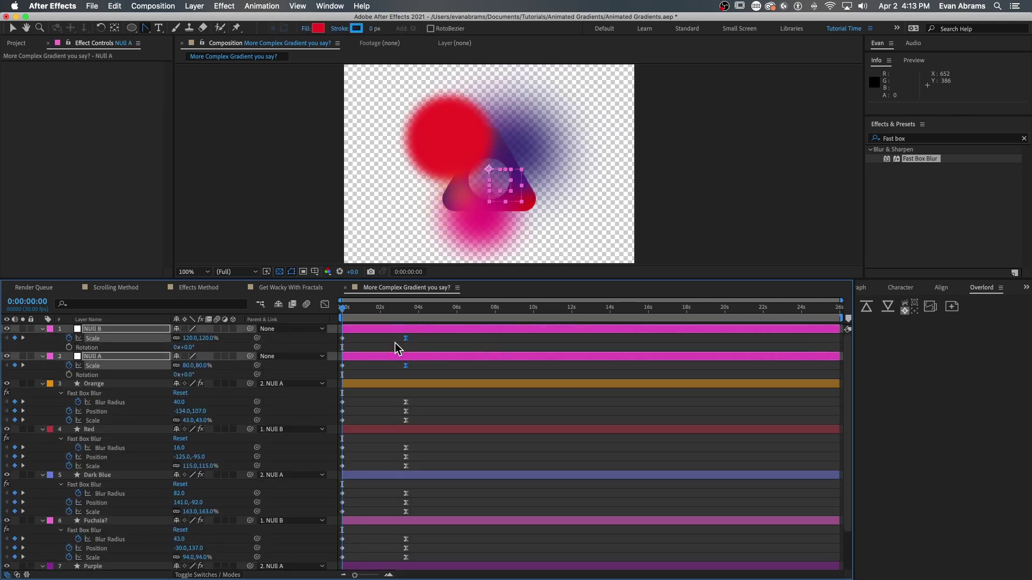
key(F9)
key(super+shift+a)
drag(191, 347, 220, 347)
drag(194, 375, 126, 379)
click(342, 348)
key(super+shift+a)
key(space)
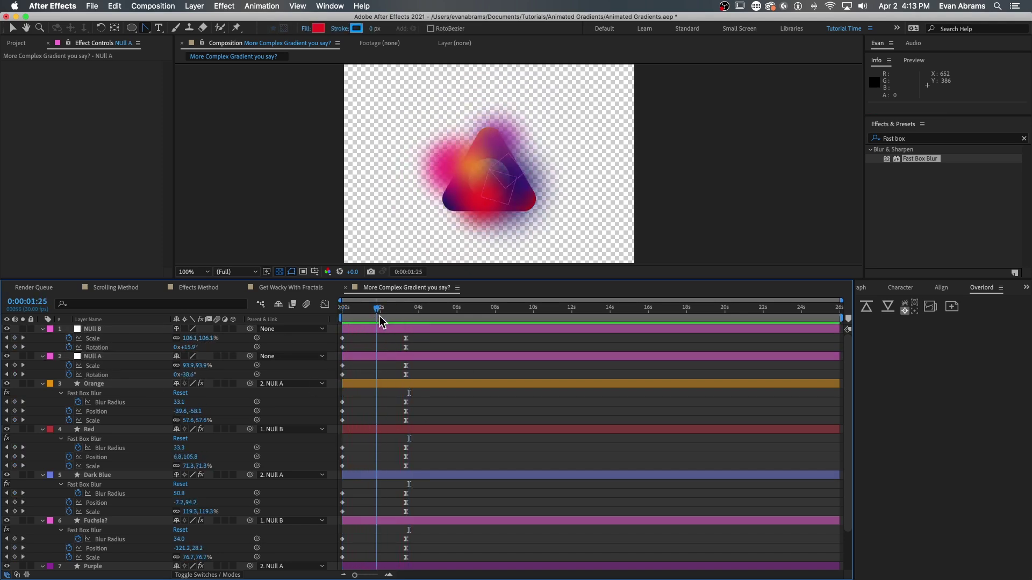
Step: Pre-compose the two nulls and five circle layers into a new composition named Floating Orbs
key(super+a)
key(u)
key(ctrl+shift+c)
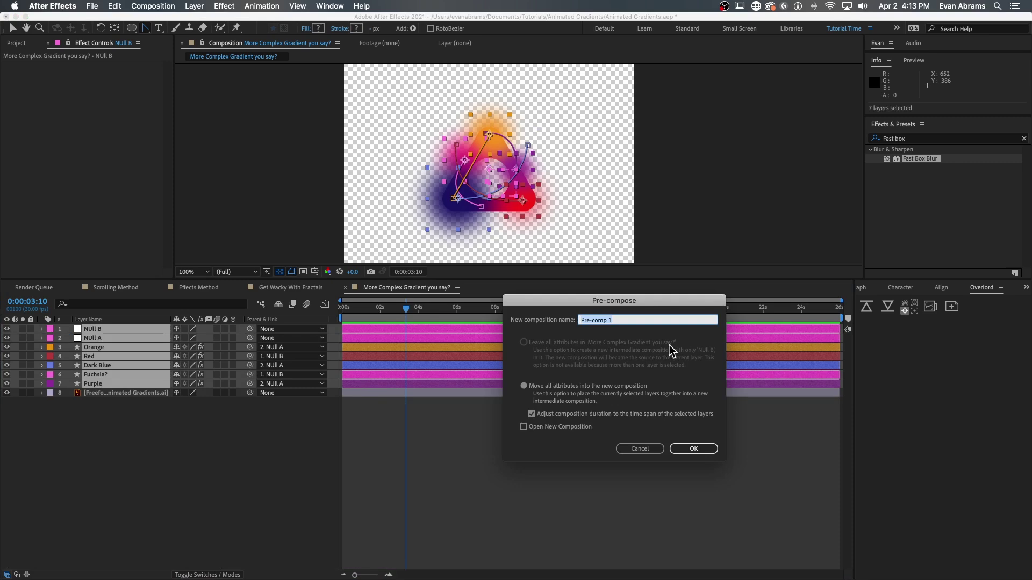
text(Floating Orbs)
key(Return)
Step: Duplicate the freeform gradient logo above Floating Orbs, use it as the orbs' alpha track matte, and preview from the start
click(144, 339)
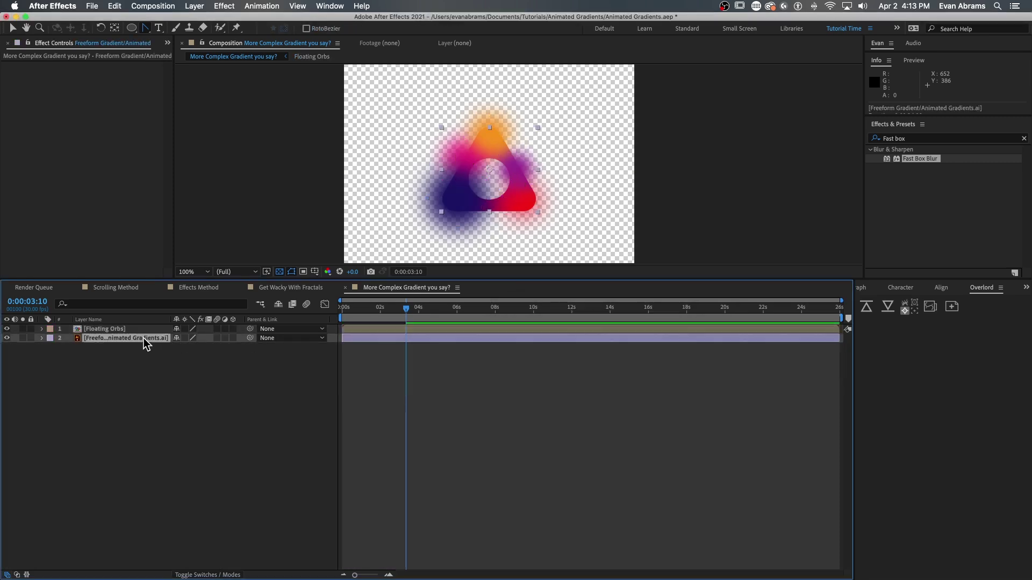
key(ctrl+d)
key(ctrl+shift+bracketright)
click(236, 574)
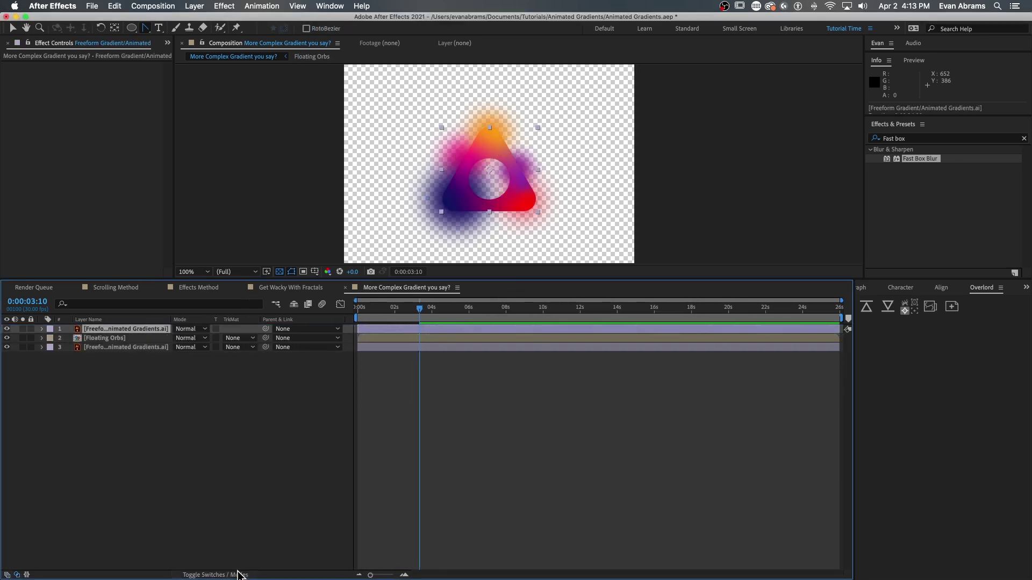
click(234, 338)
click(266, 368)
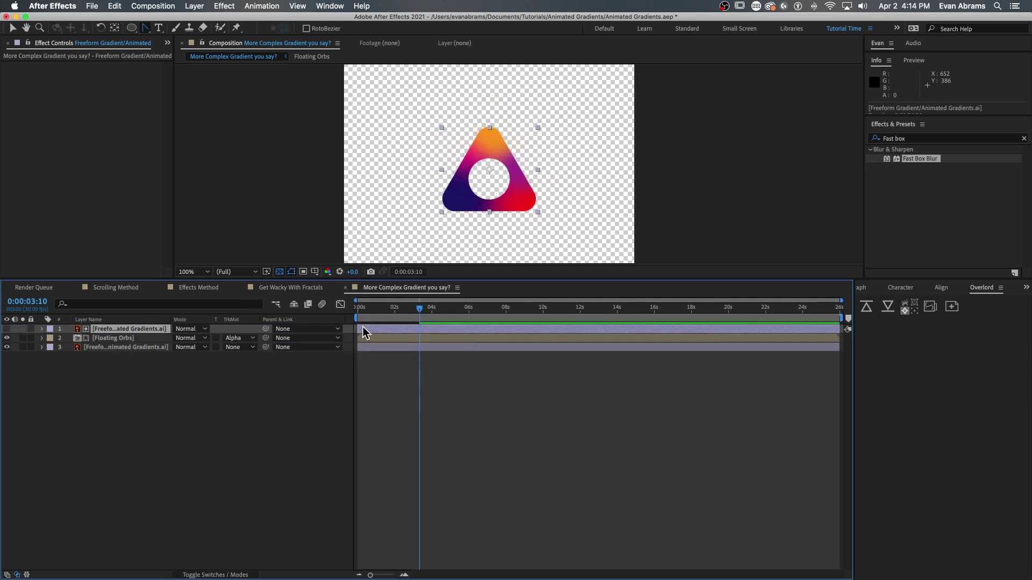
drag(396, 312, 354, 315)
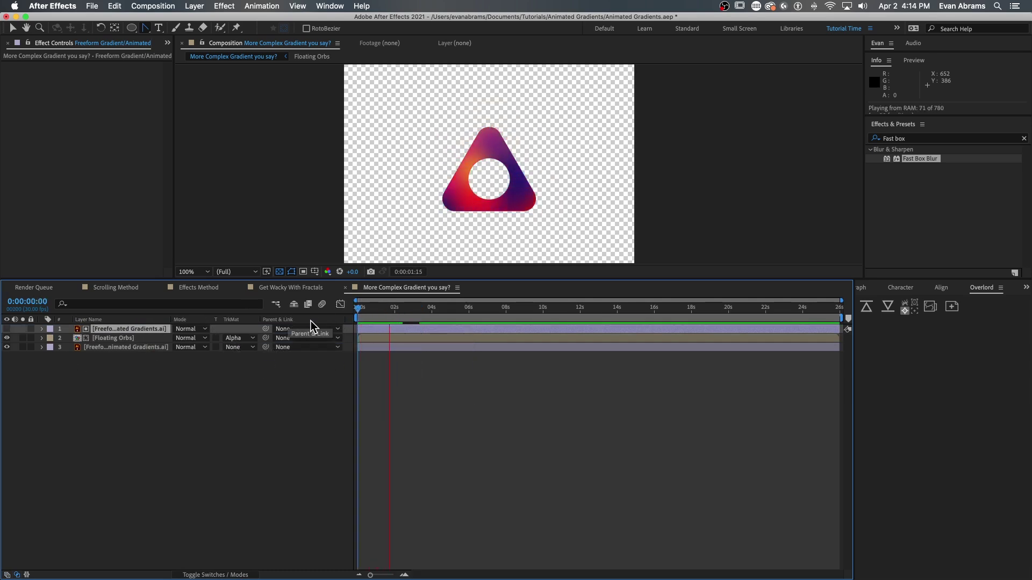
Step: Fade Floating Orbs out with Opacity keyframes from 100% to 0%, ending at 0:00:02:16
click(408, 310)
drag(408, 311, 404, 311)
click(389, 337)
key(t)
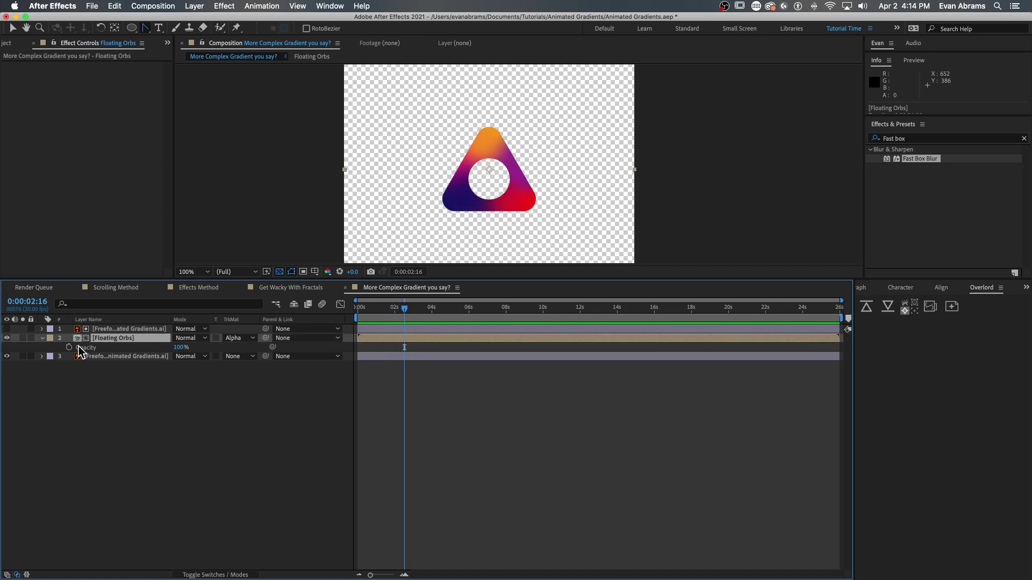
click(69, 348)
drag(181, 347, 145, 351)
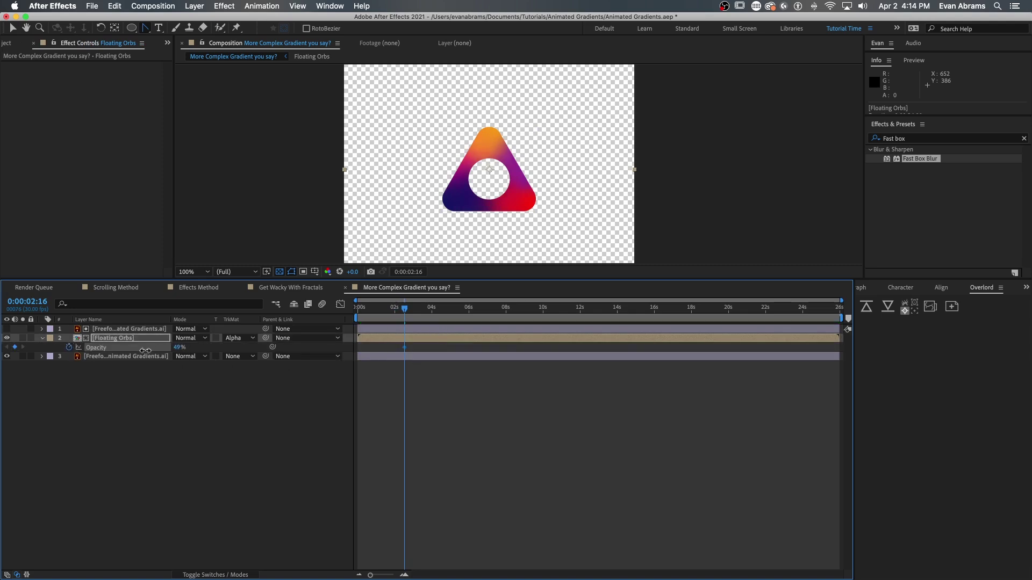
drag(404, 309, 385, 310)
drag(176, 347, 215, 345)
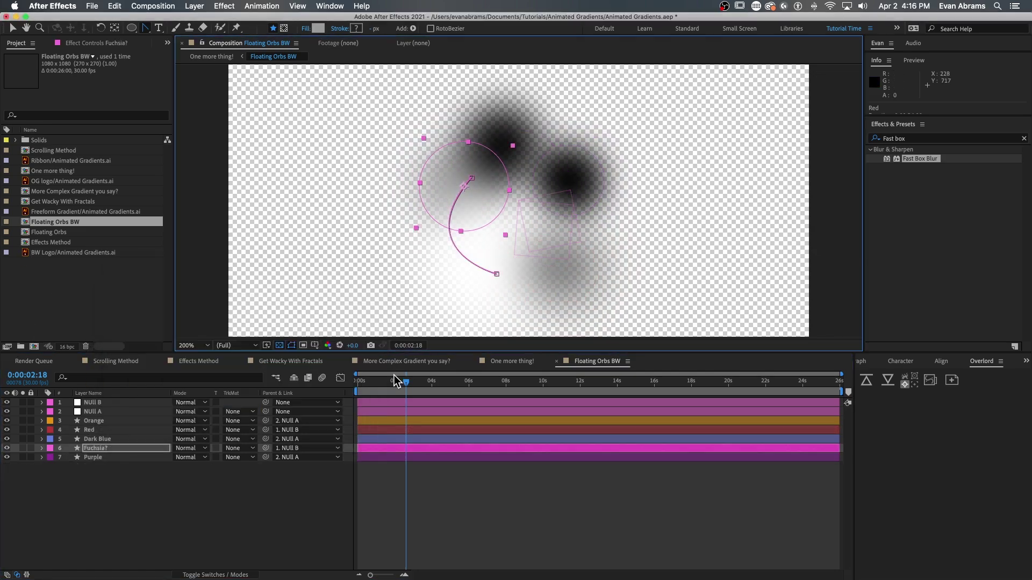
Step: Solo Floating Orbs BW in the One more thing! composition and apply Colorama to it with Modify Alpha turned off
drag(394, 380, 465, 387)
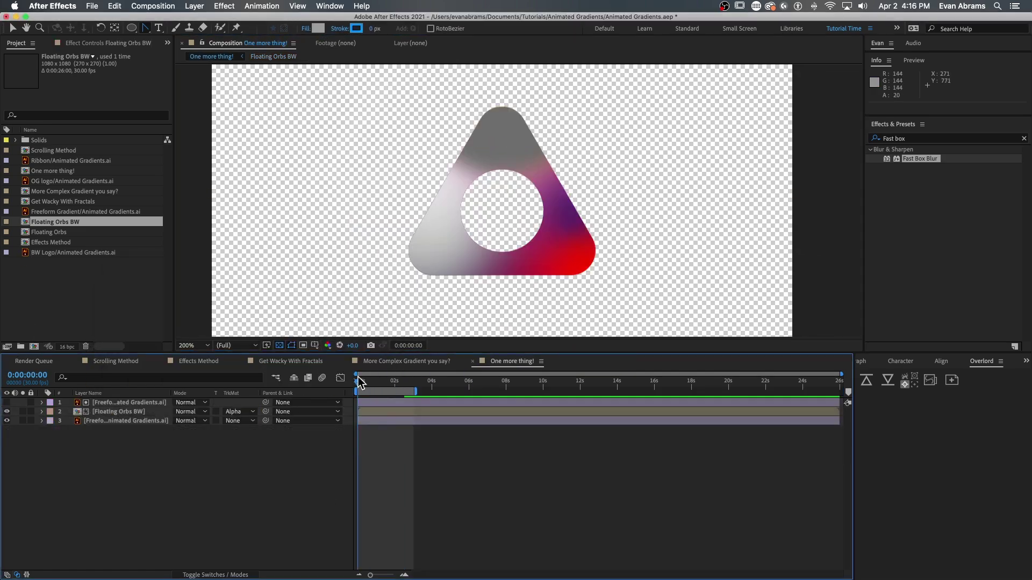
drag(359, 380, 336, 390)
click(132, 413)
key(F3)
click(22, 411)
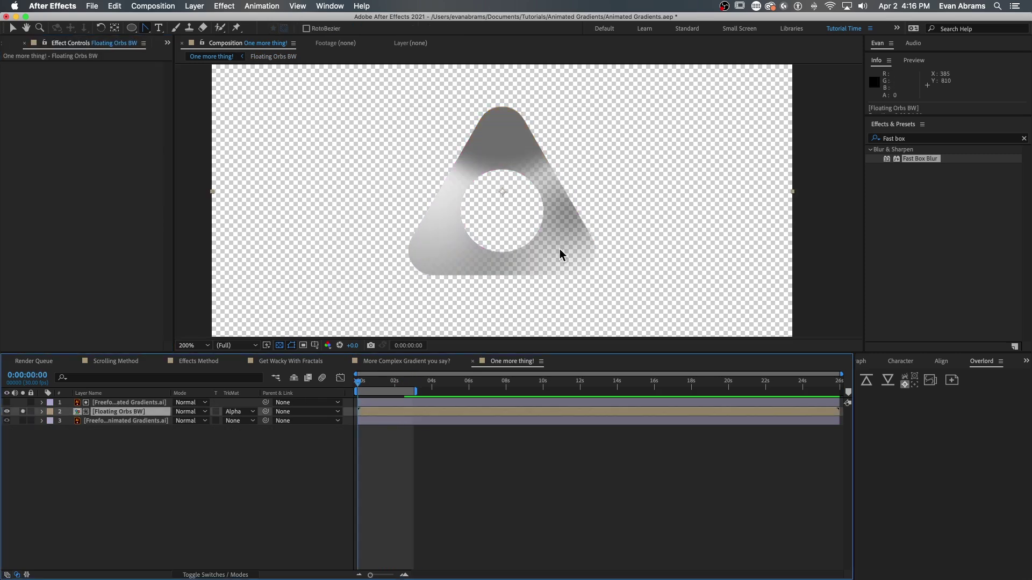
click(908, 138)
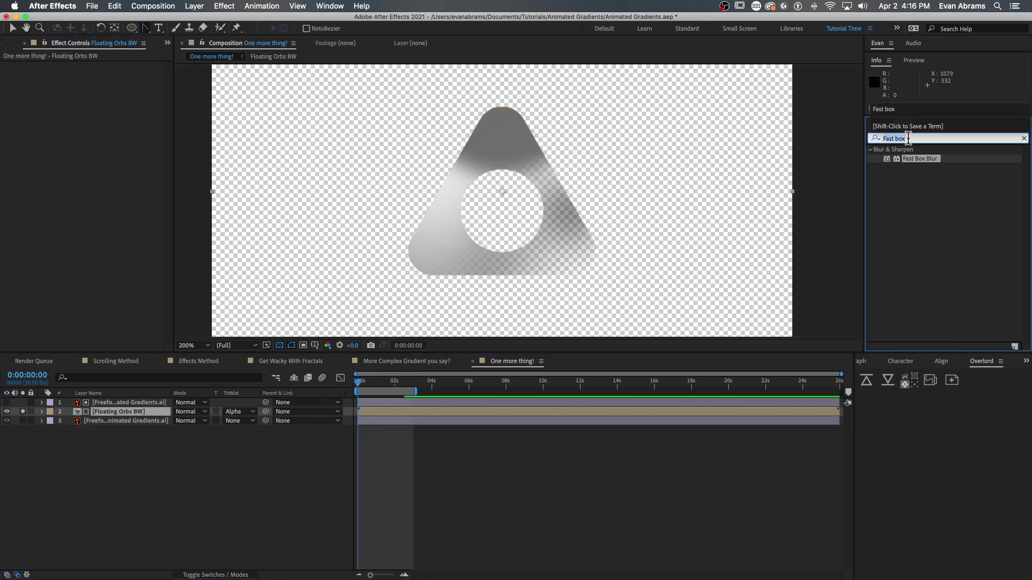
text(coloram)
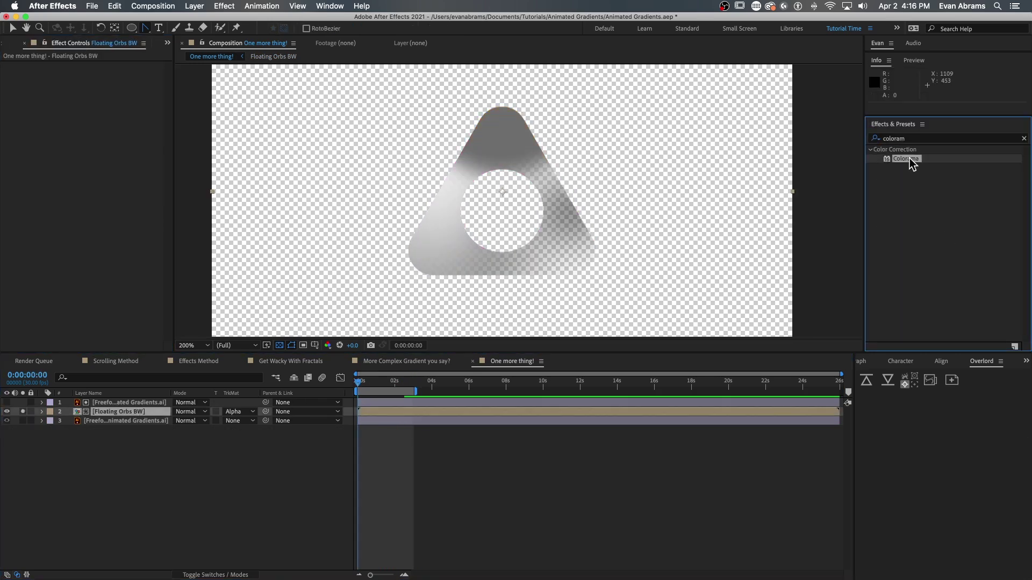
double_click(906, 158)
click(15, 93)
click(98, 121)
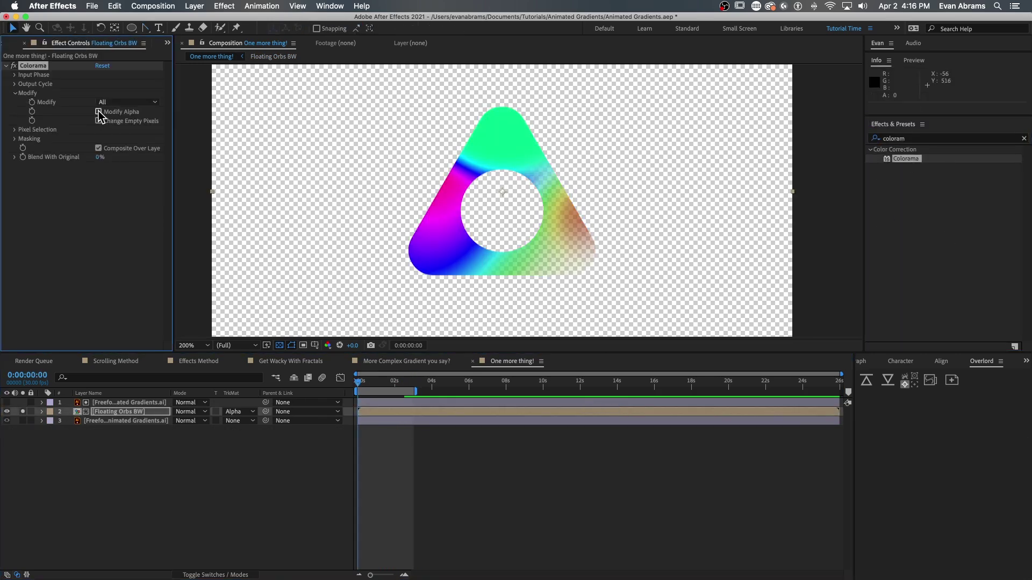
Step: Solo the freeform gradient logo and set the first Colorama output cycle colour to the logo's dark blue
click(15, 93)
click(15, 83)
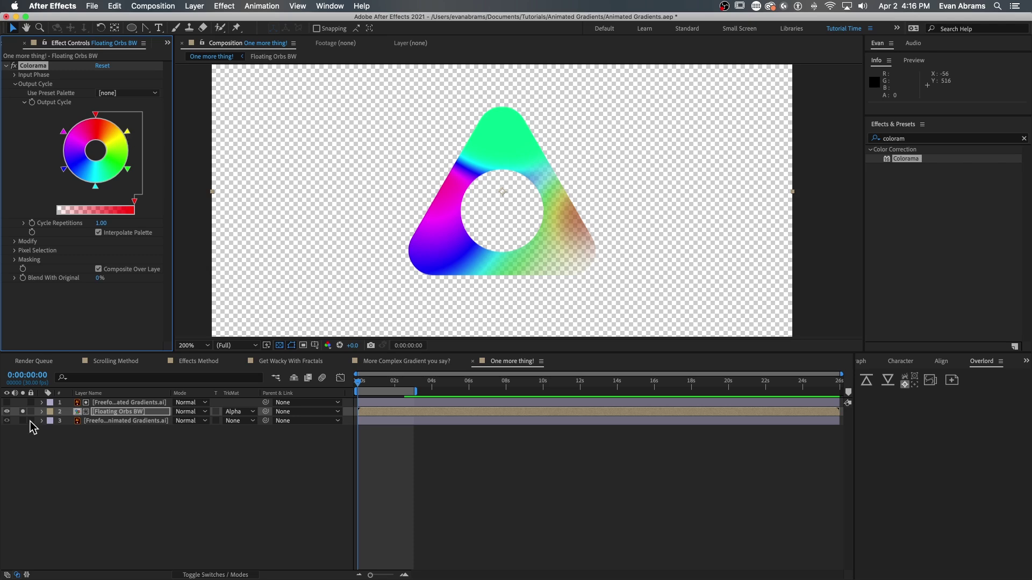
click(23, 421)
click(22, 411)
double_click(96, 114)
drag(544, 120, 355, 109)
click(268, 100)
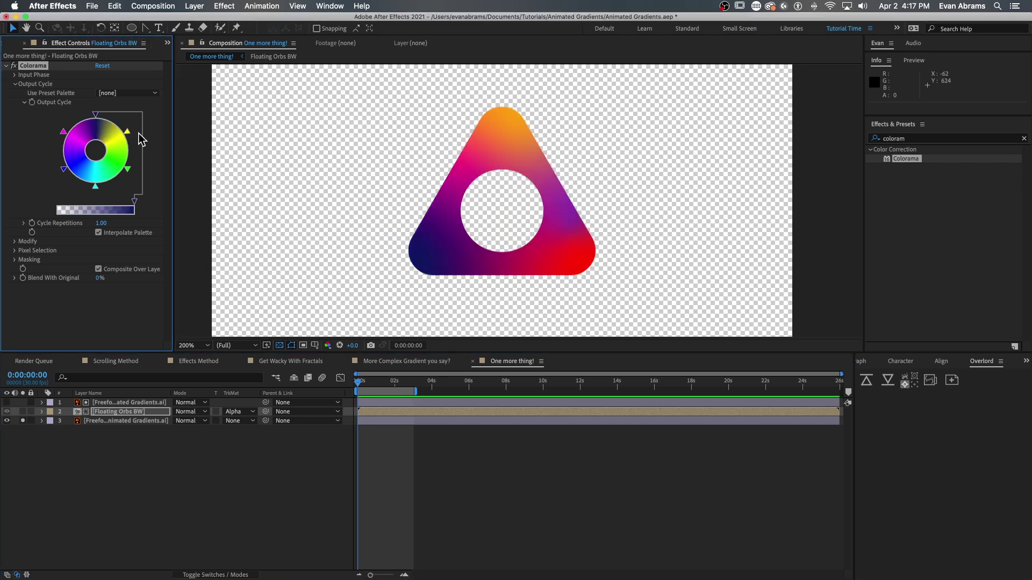
Step: Set the yellow and green output cycle markers to the red and orange sampled from the logo
double_click(127, 131)
click(486, 288)
click(586, 254)
click(456, 109)
double_click(128, 169)
drag(530, 110, 727, 100)
click(679, 279)
click(505, 117)
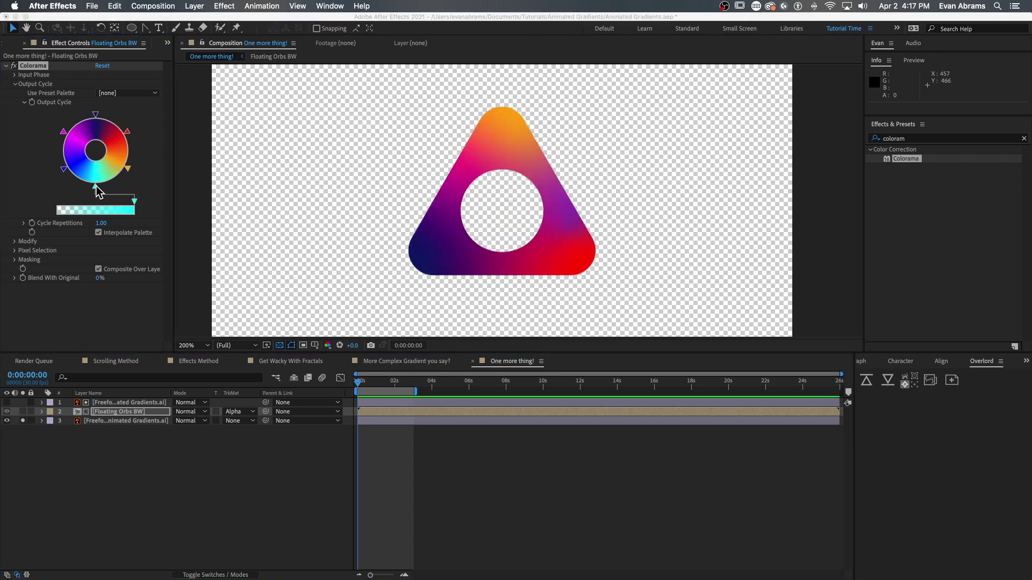
Step: Set the cyan and blue output cycle markers to the purple and pink sampled from the logo
click(701, 274)
click(566, 212)
click(675, 98)
double_click(64, 170)
click(689, 290)
click(457, 170)
click(662, 111)
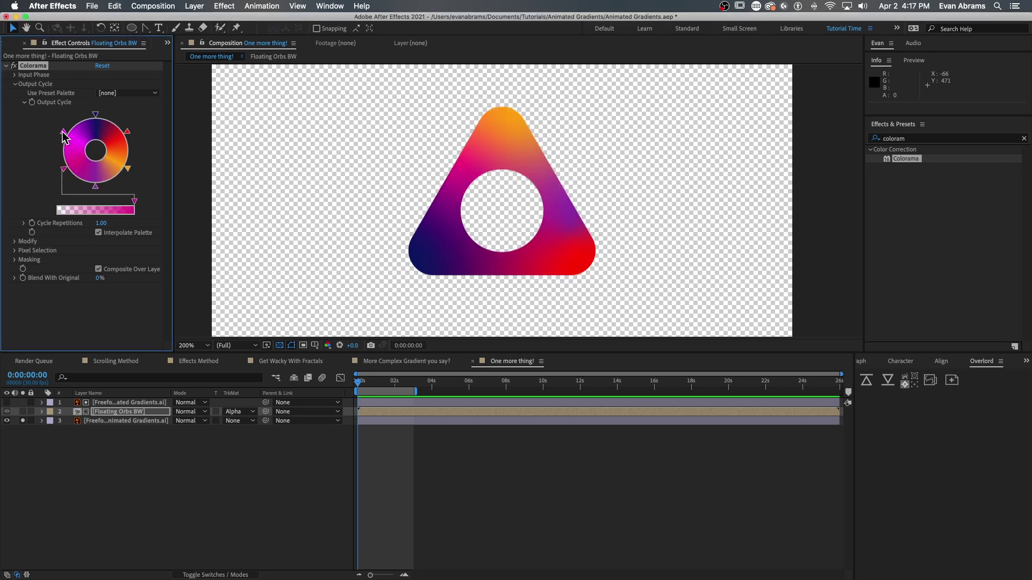
Step: Remove the leftover bright magenta marker from the output cycle and redistribute the remaining colours around the wheel with Floating Orbs BW soloed
drag(63, 132, 45, 127)
drag(64, 169, 60, 144)
drag(95, 186, 119, 180)
drag(127, 132, 129, 134)
click(23, 412)
click(22, 421)
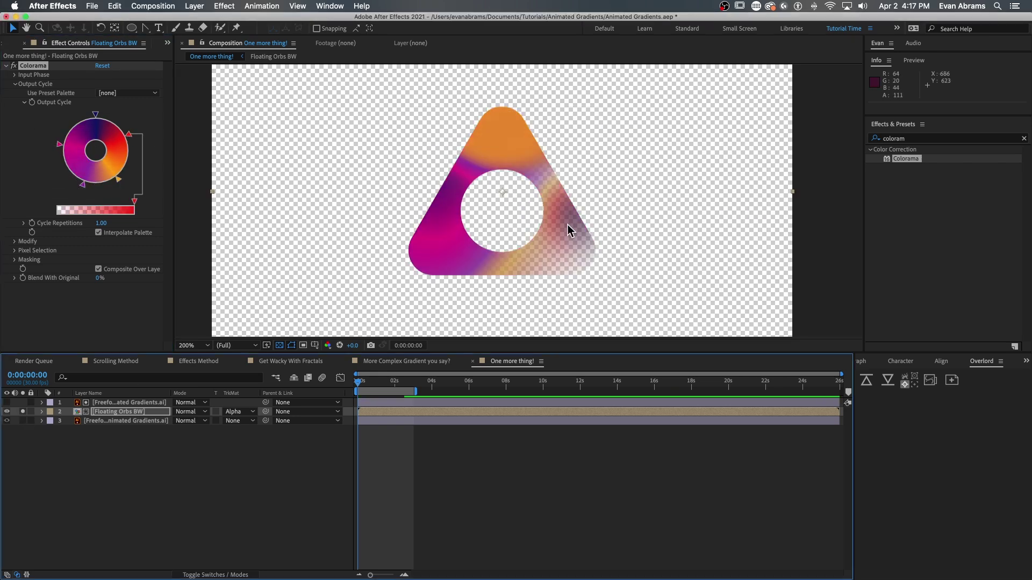
drag(60, 144, 60, 155)
drag(129, 135, 131, 141)
mouse_move(118, 179)
mouse_down()
mouse_move(127, 170)
mouse_move(93, 188)
mouse_move(78, 183)
mouse_move(125, 173)
mouse_up()
Step: Animate Colorama's Phase Shift from 0x+131° at the timeline start to 1x+131° at 0:00:02:16
click(15, 74)
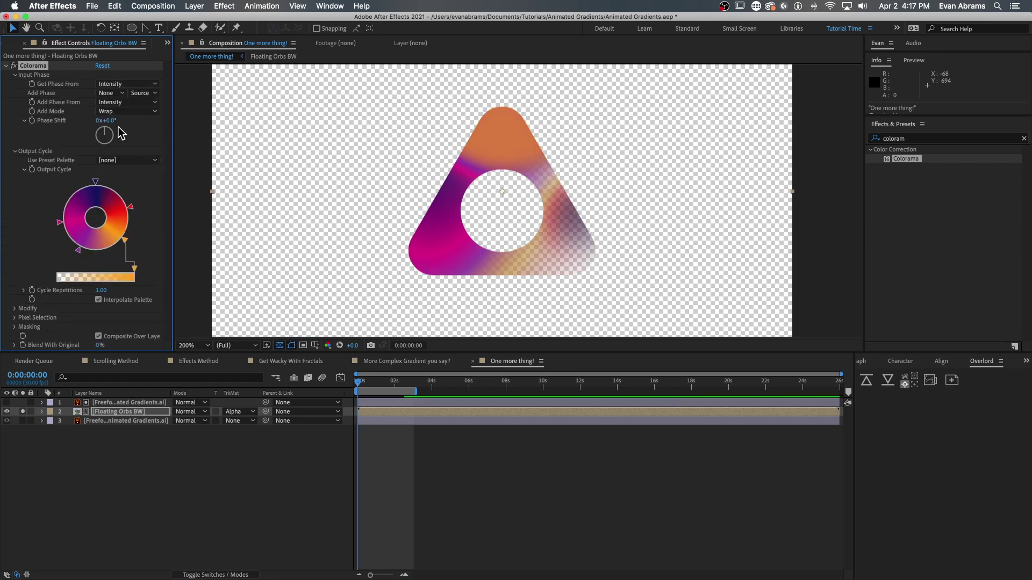
drag(120, 133, 117, 146)
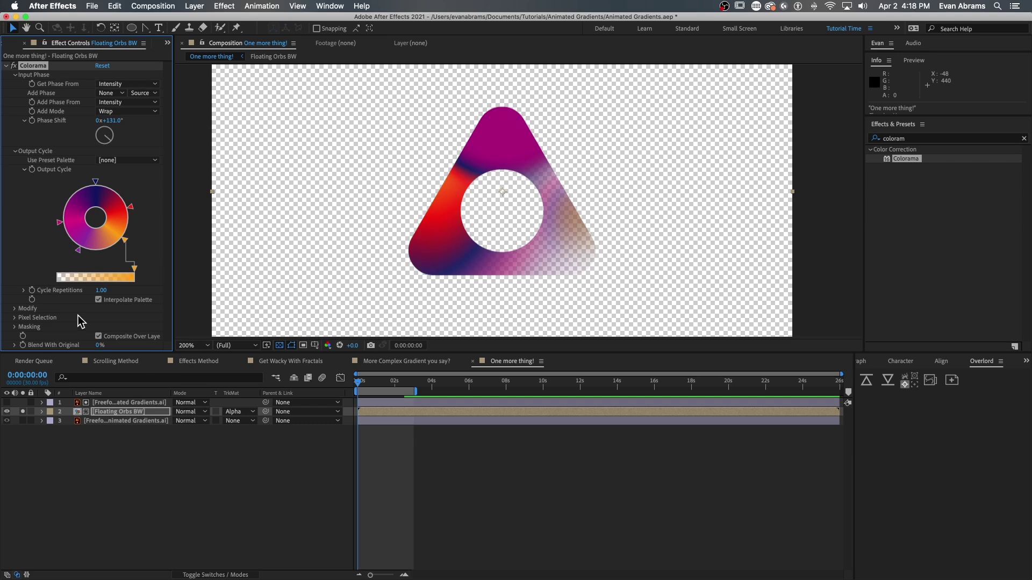
key(u)
click(404, 384)
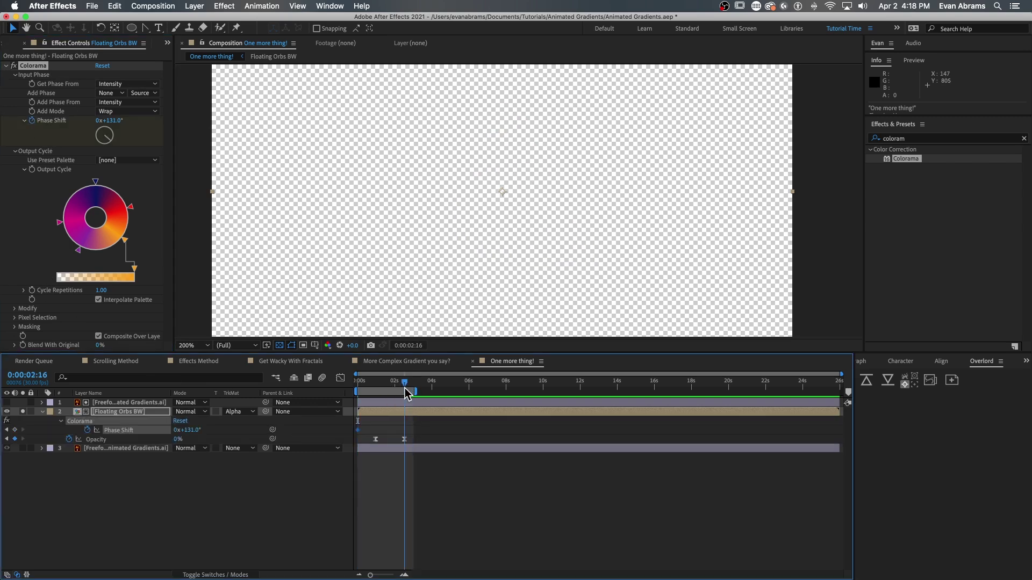
click(98, 122)
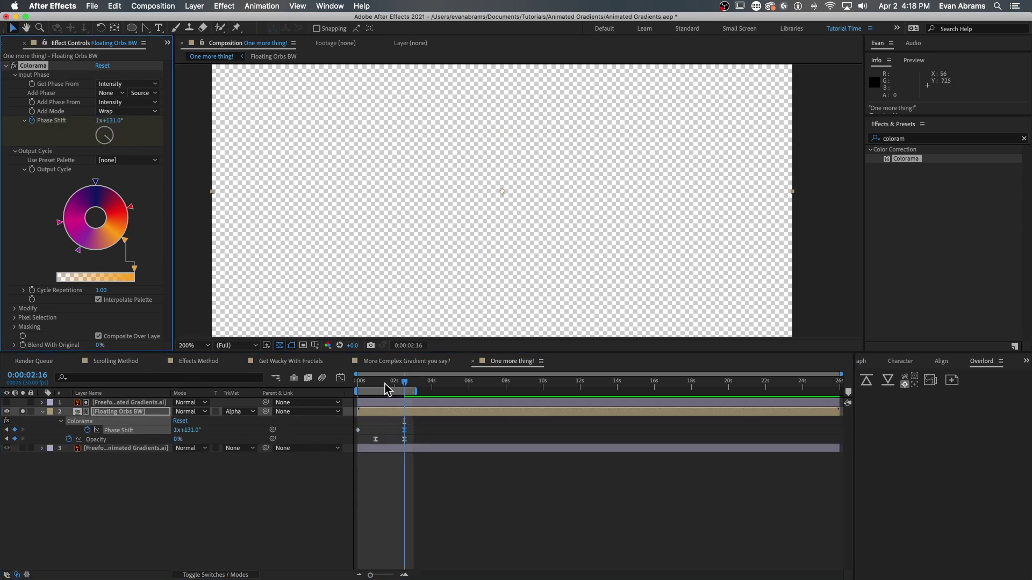
Step: Play back and scrub the Colorama orb animation together with the original logo layer
key(Home)
key(space)
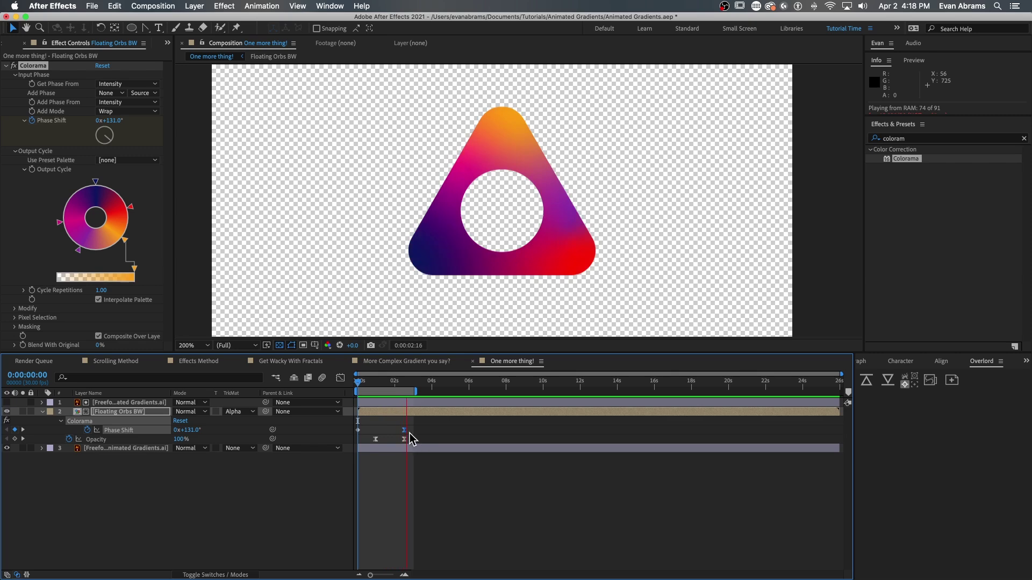
drag(401, 381, 372, 406)
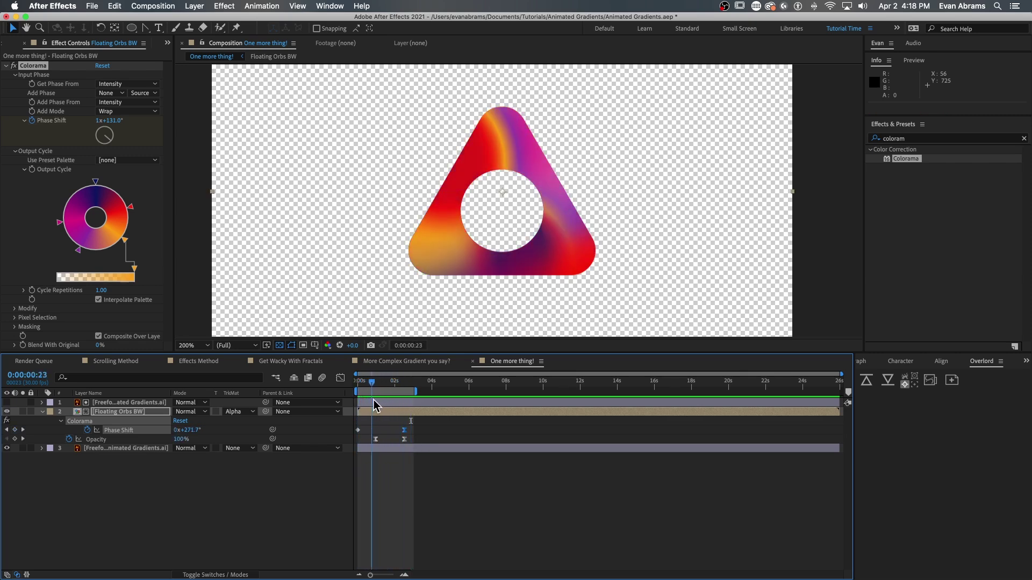